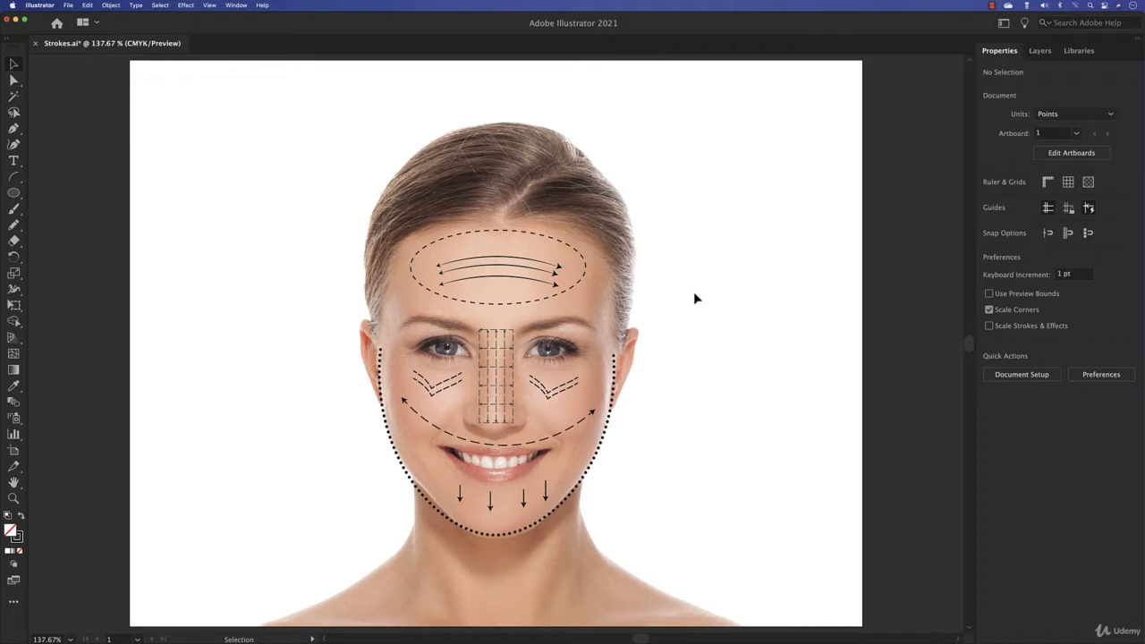
key("a")
key("v")
scroll(529, 261, "up", 5)
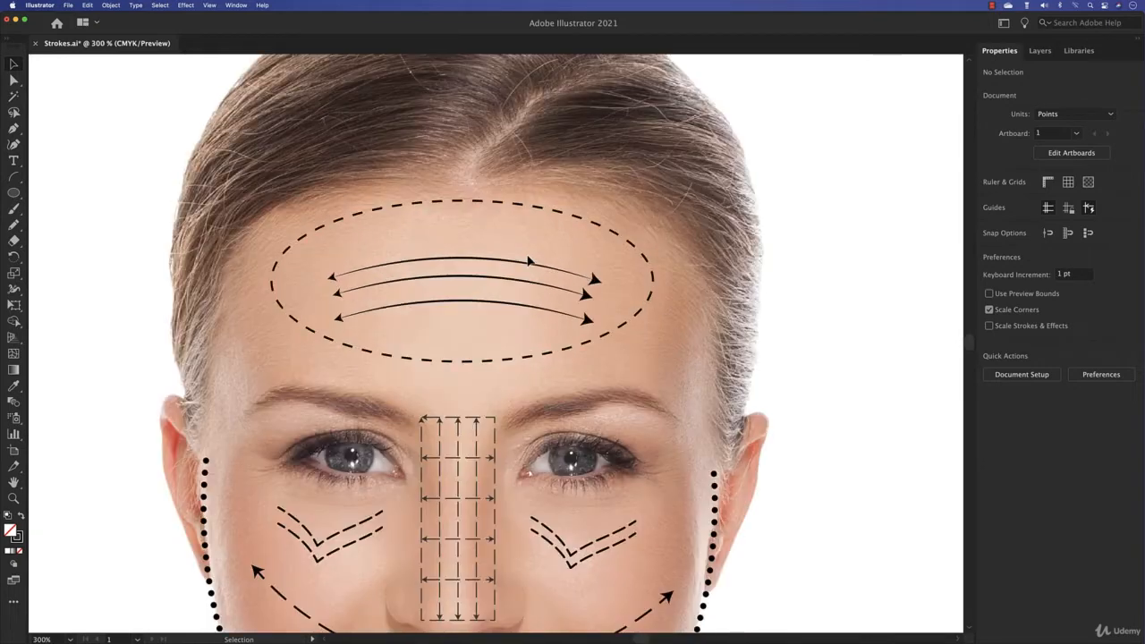
scroll(529, 260, "down", 4)
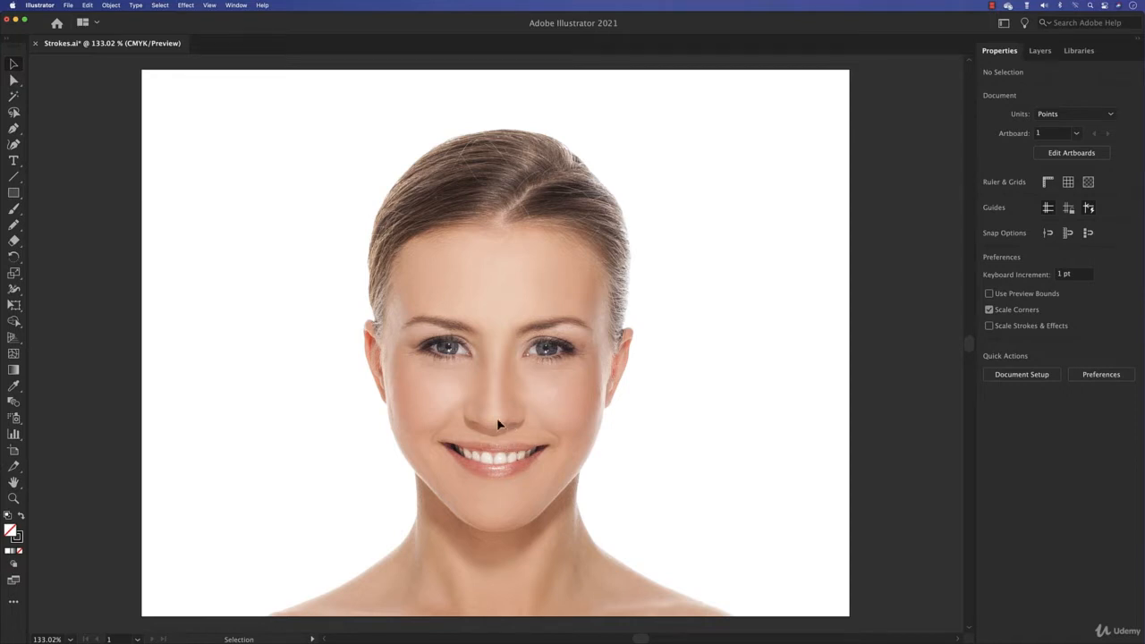
Draw a V-shaped path with the Pencil tool on the cheek below the eye, about 51 pt wide and 19 pt high
scroll(448, 369, "up", 5)
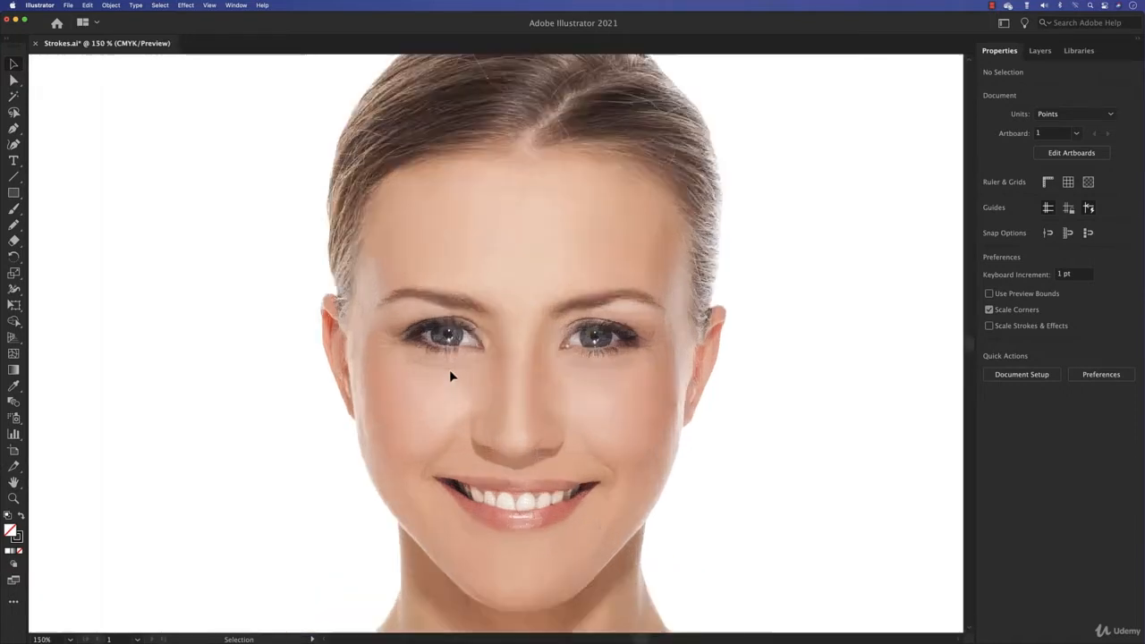
left_click_drag(460, 444, 462, 408)
left_click(14, 227)
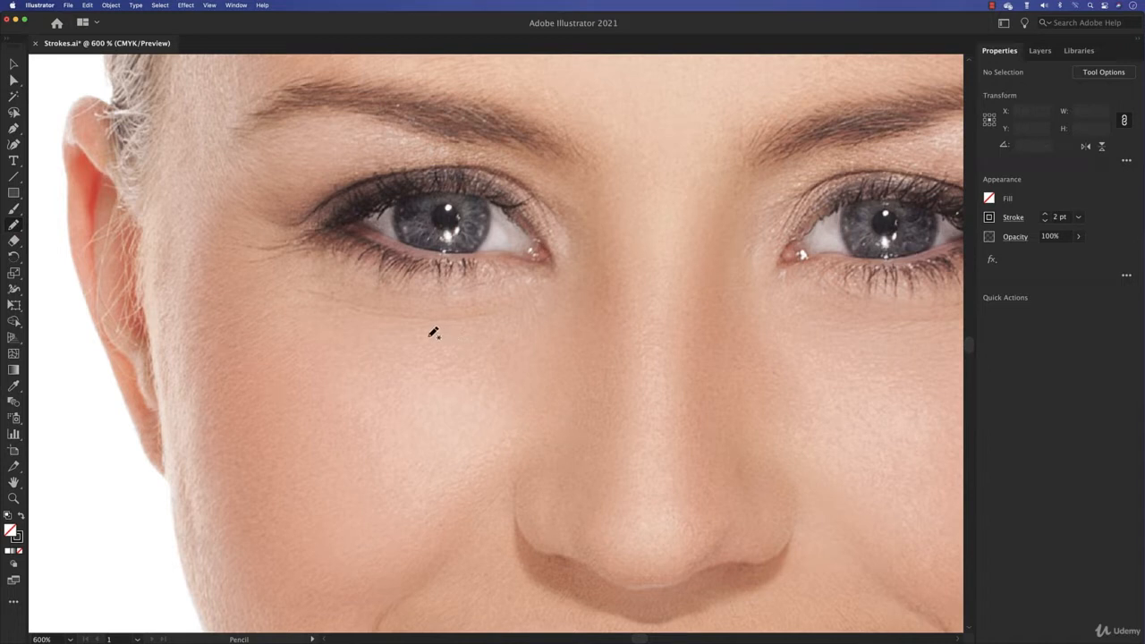
left_click(13, 179)
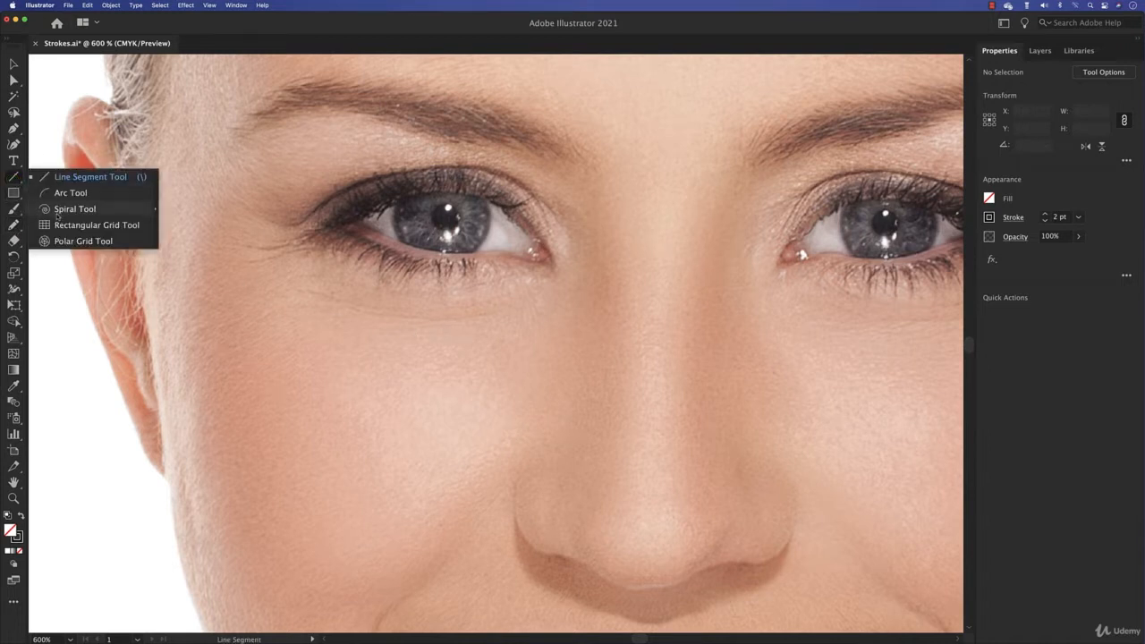
left_click(13, 208)
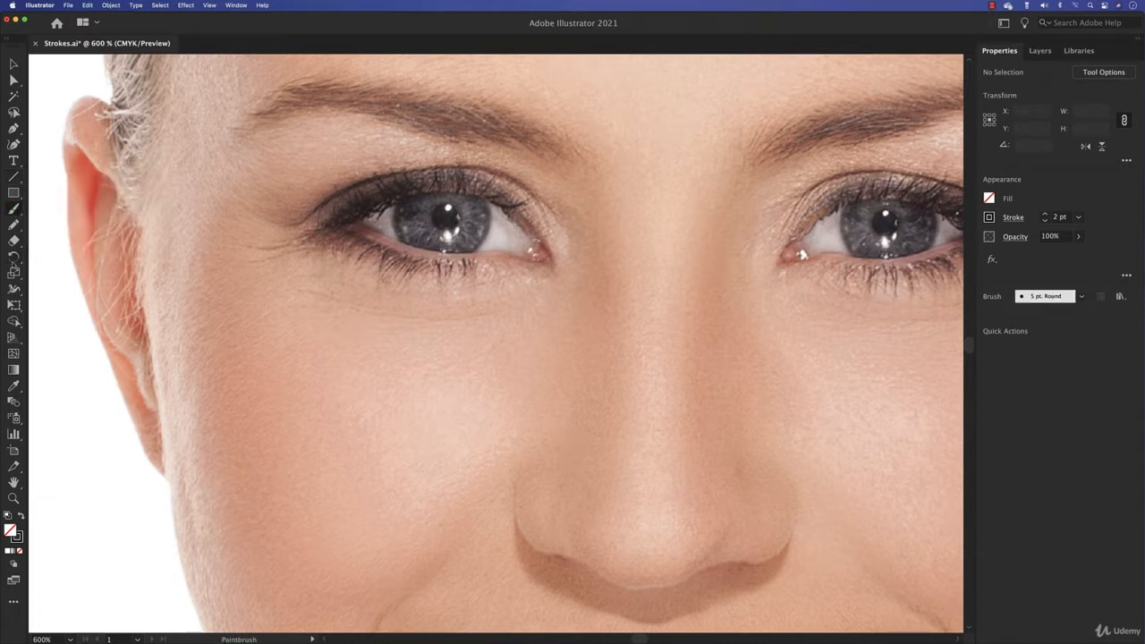
left_click(13, 224)
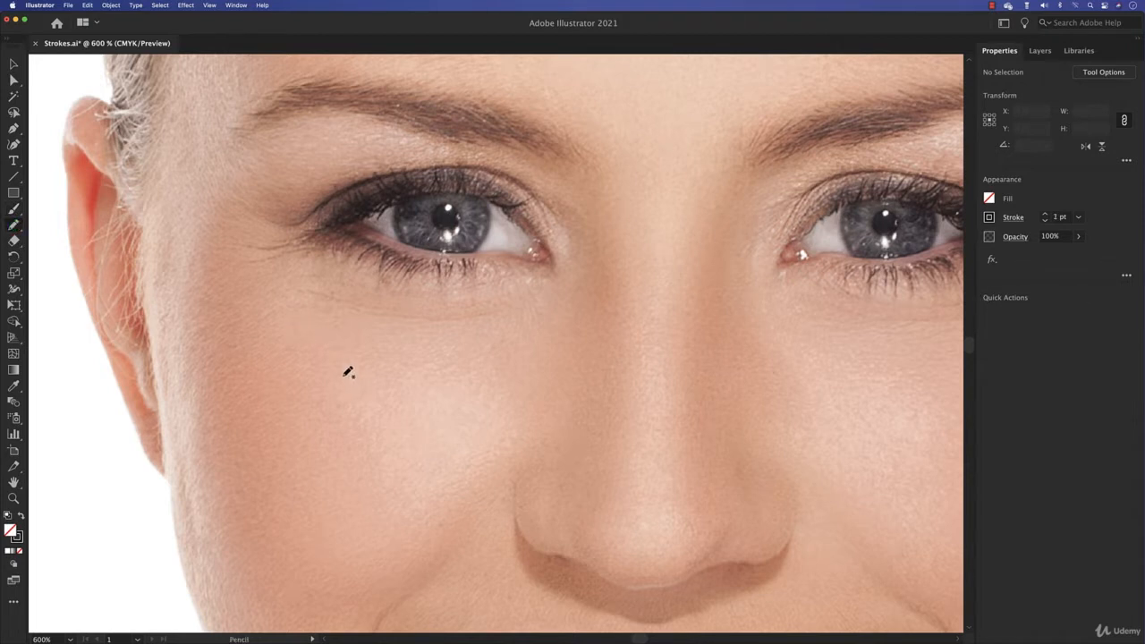
mouse_move(300, 322)
left_mouse_down()
mouse_move(372, 378)
mouse_move(403, 382)
mouse_move(510, 327)
left_mouse_up()
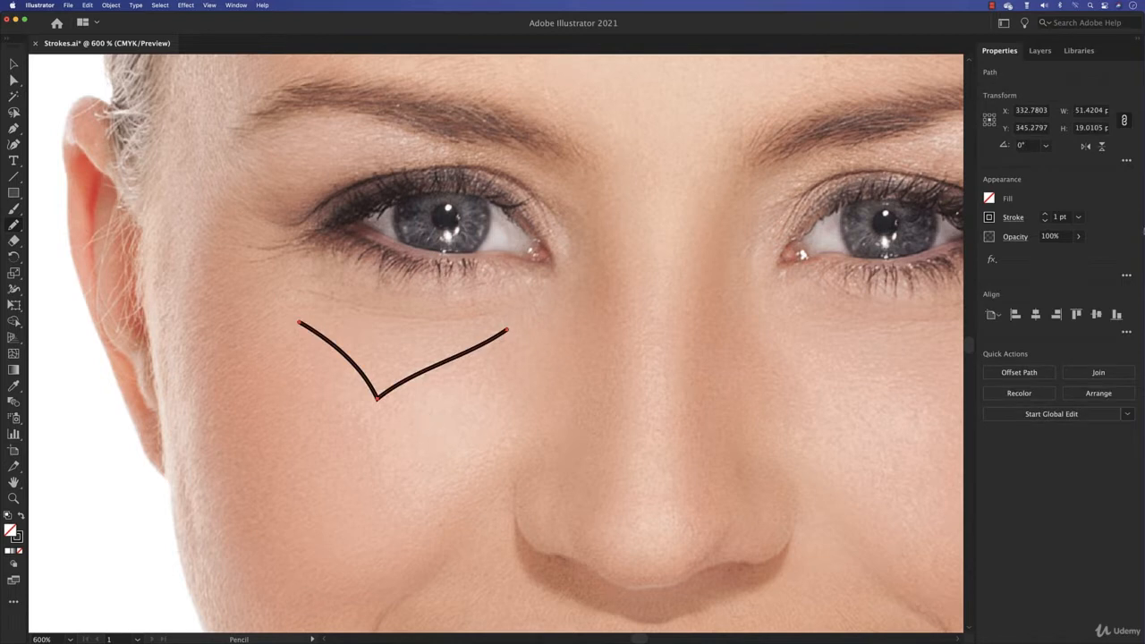
Set the stroke cap of the V-shaped path to Butt Cap and inspect its ends up close
left_click(1012, 219)
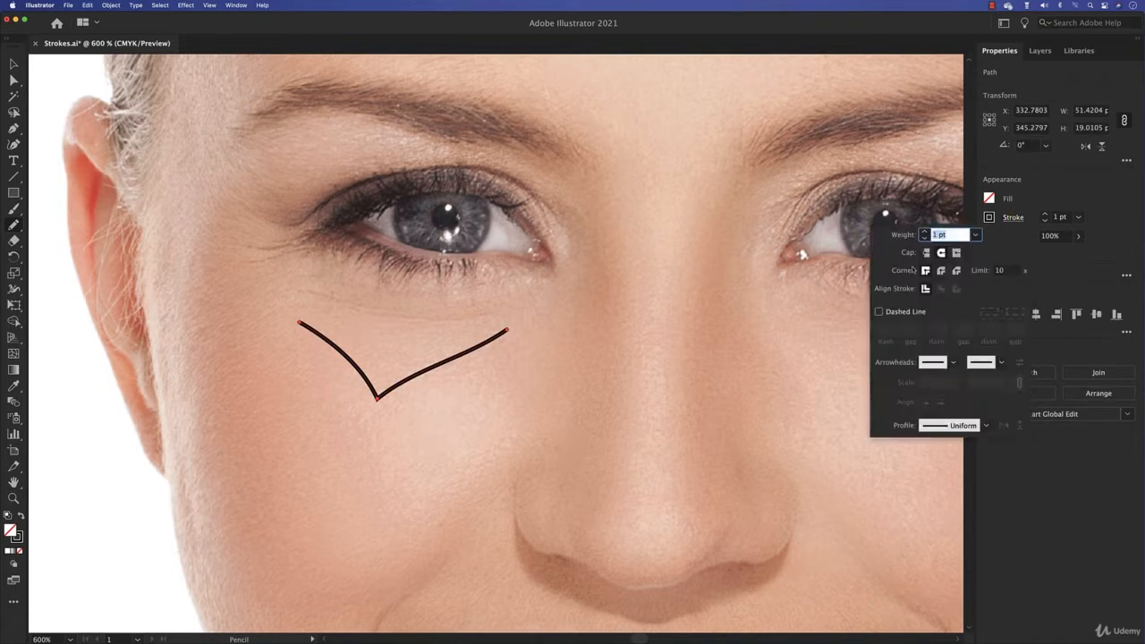
left_click(926, 253)
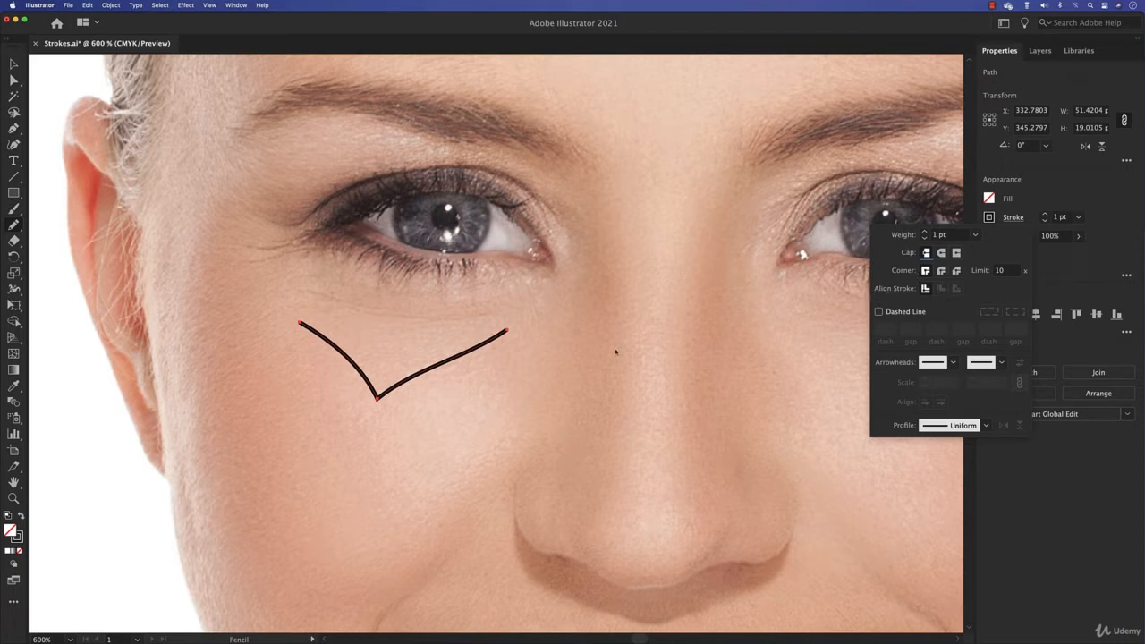
left_click(492, 340)
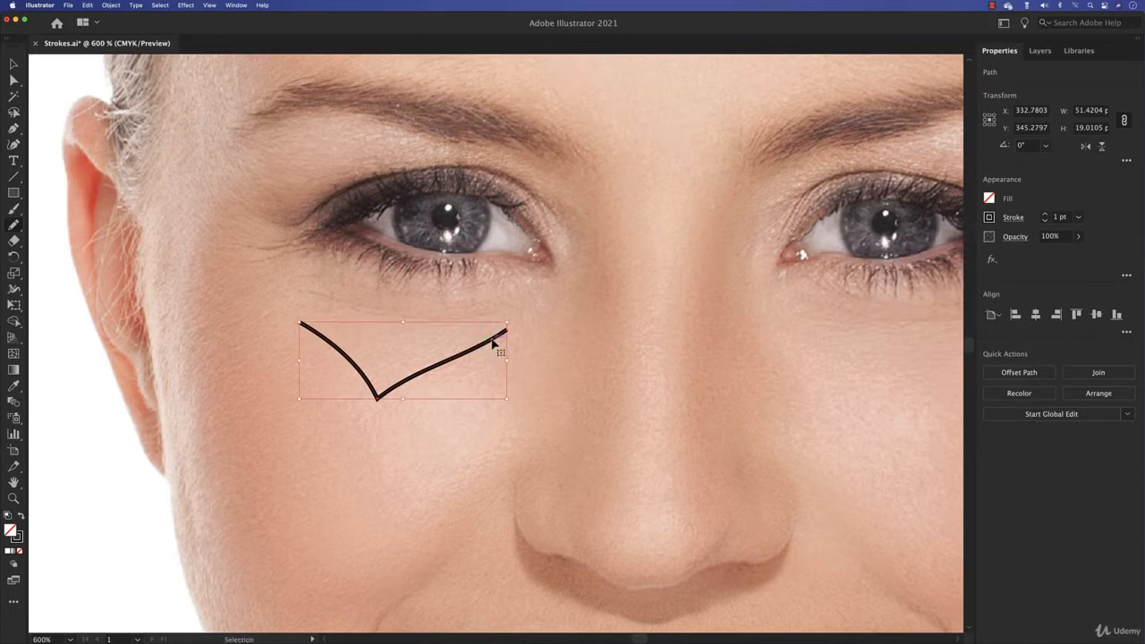
scroll(492, 340, "up", 3)
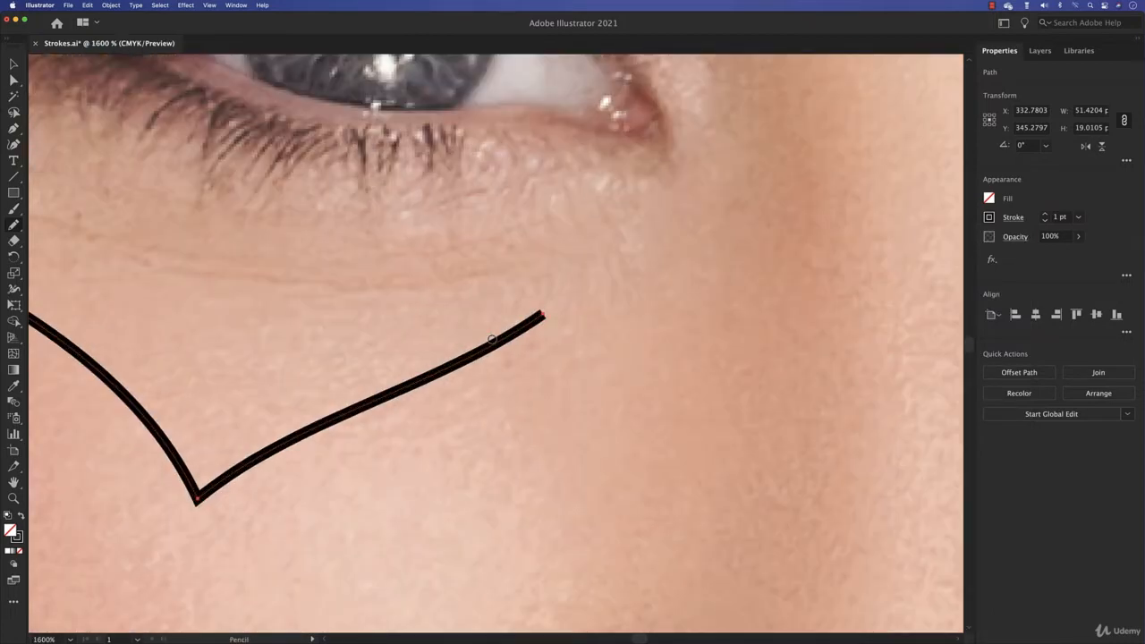
left_click_drag(441, 341, 567, 339)
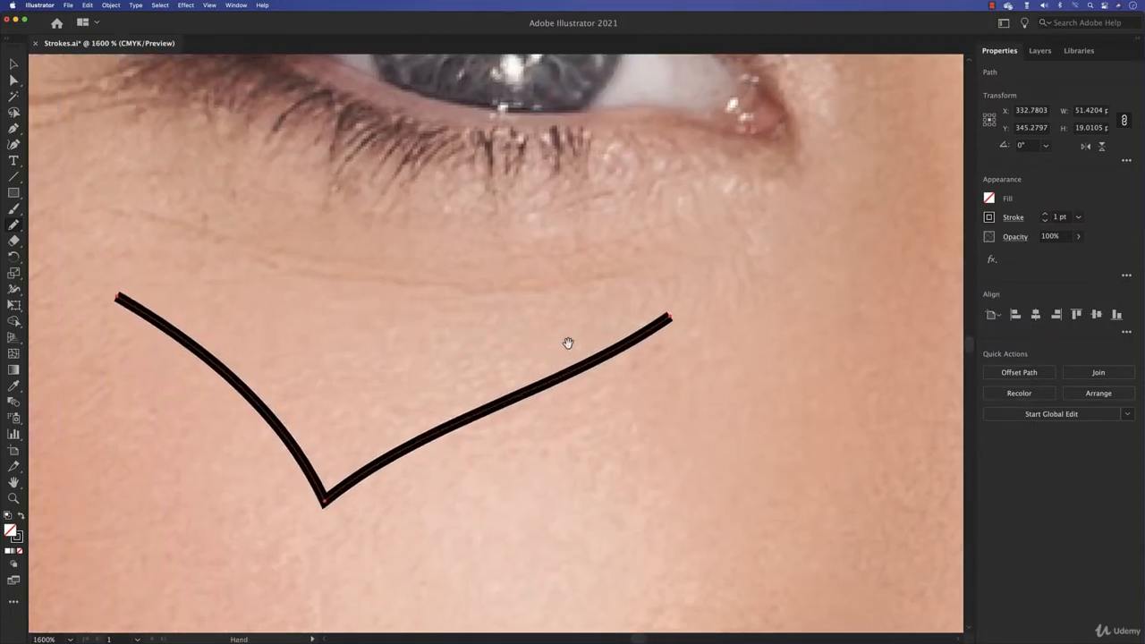
Give the V-shaped path a Round Cap and raise its stroke weight to 4 pt
left_click(1006, 217)
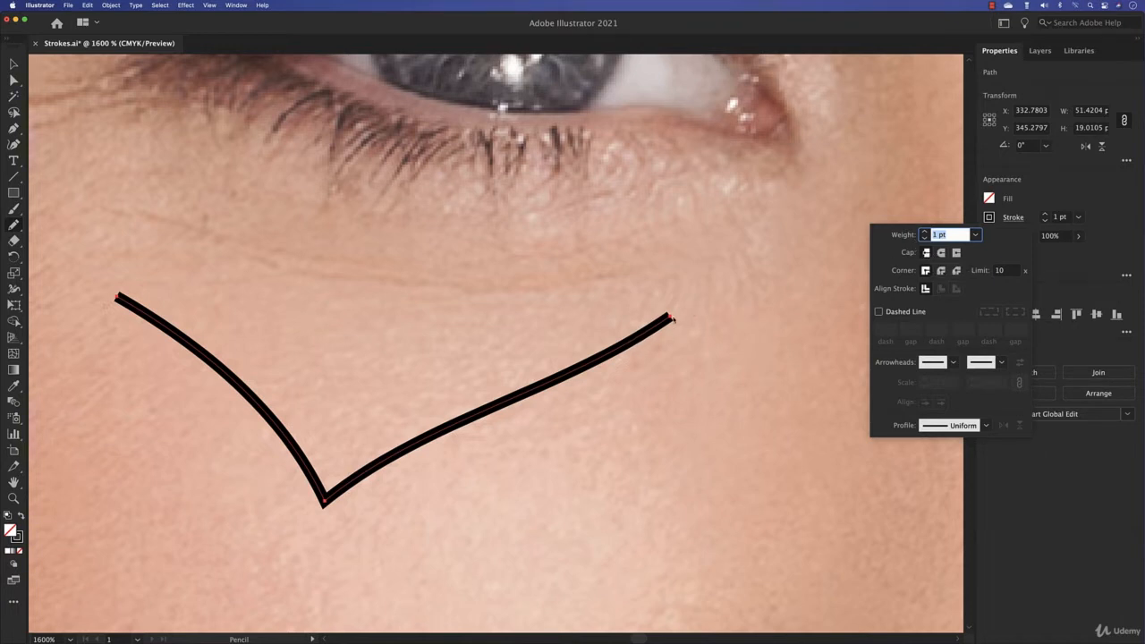
left_click(940, 252)
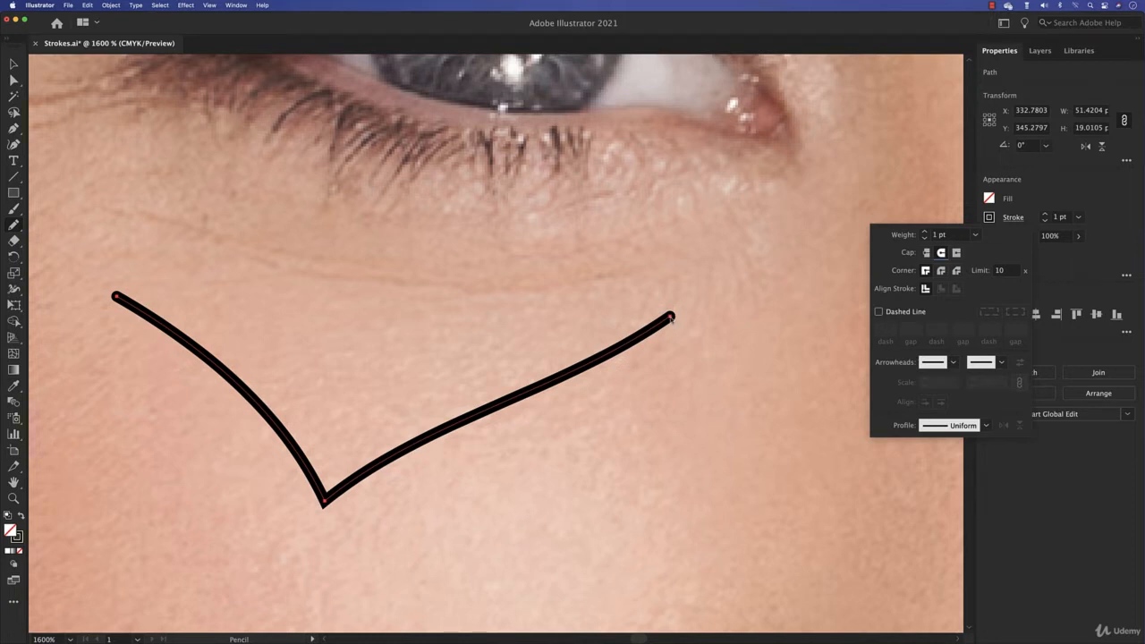
left_click(923, 230)
left_click(924, 231)
left_click(923, 231)
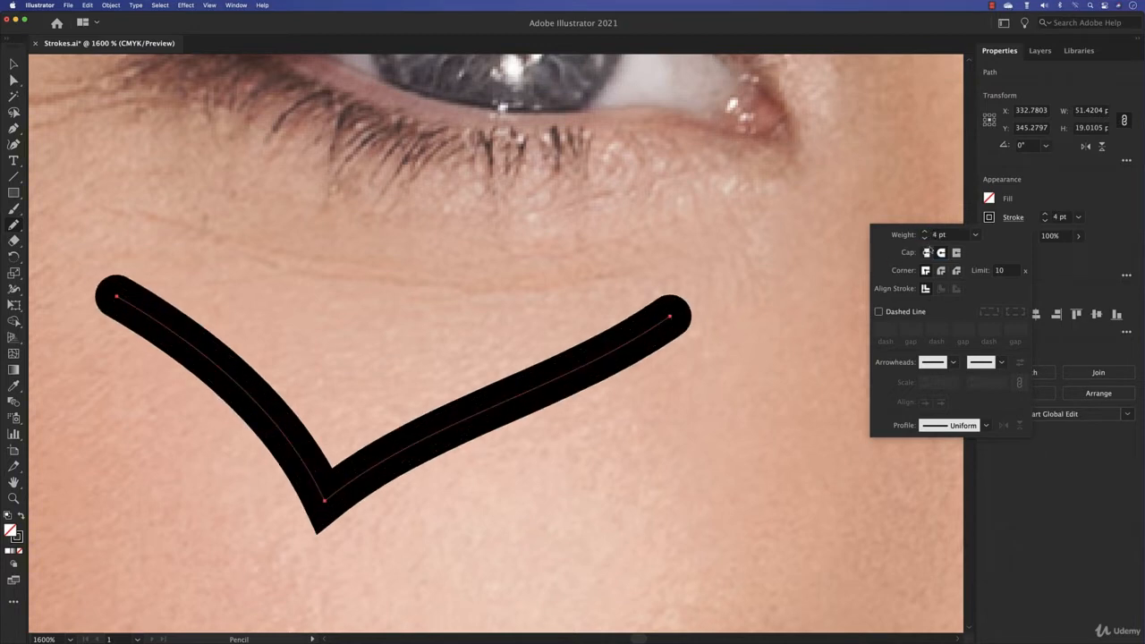
Set the V-shaped path's stroke weight to 1 pt and its cap to Projecting Cap
left_click(924, 238)
left_click(924, 238)
left_click(926, 238)
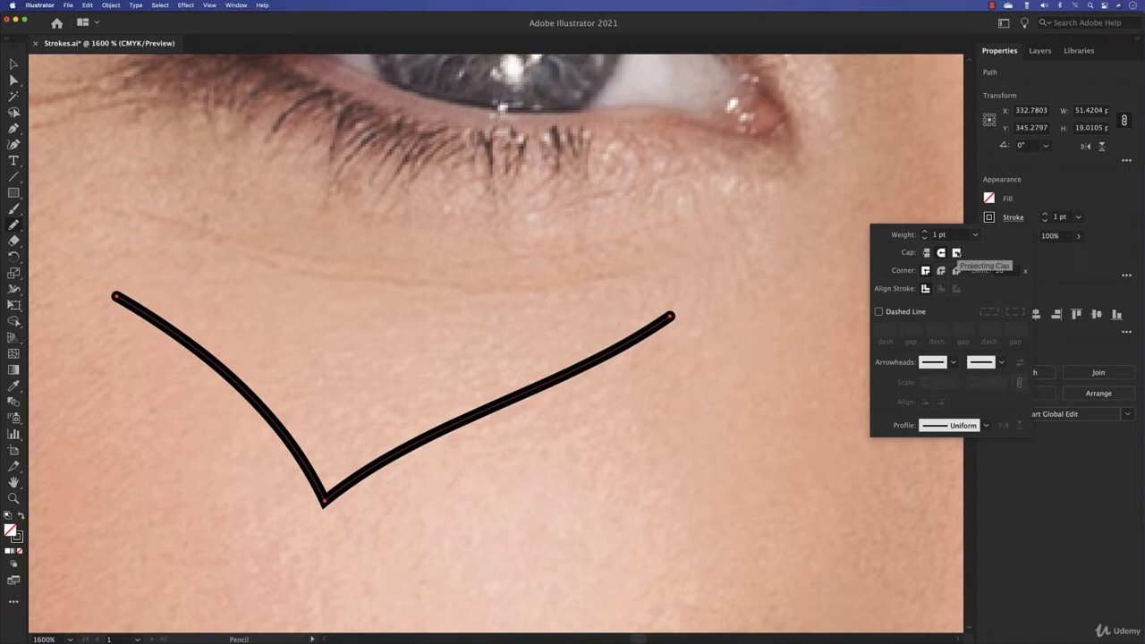
left_click(956, 253)
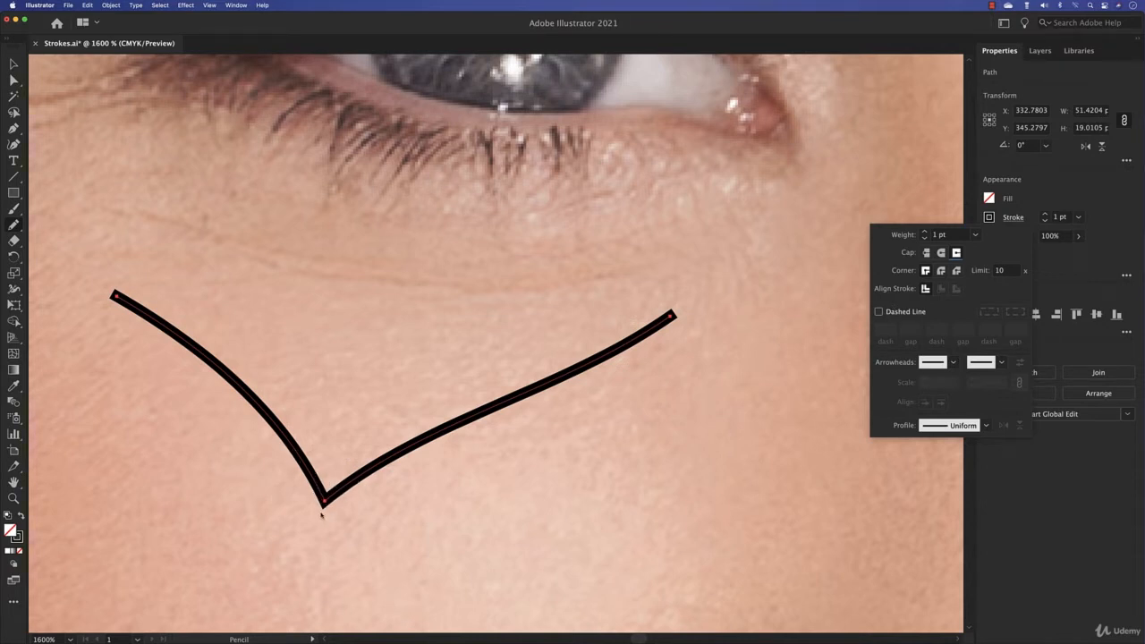
left_click(315, 358)
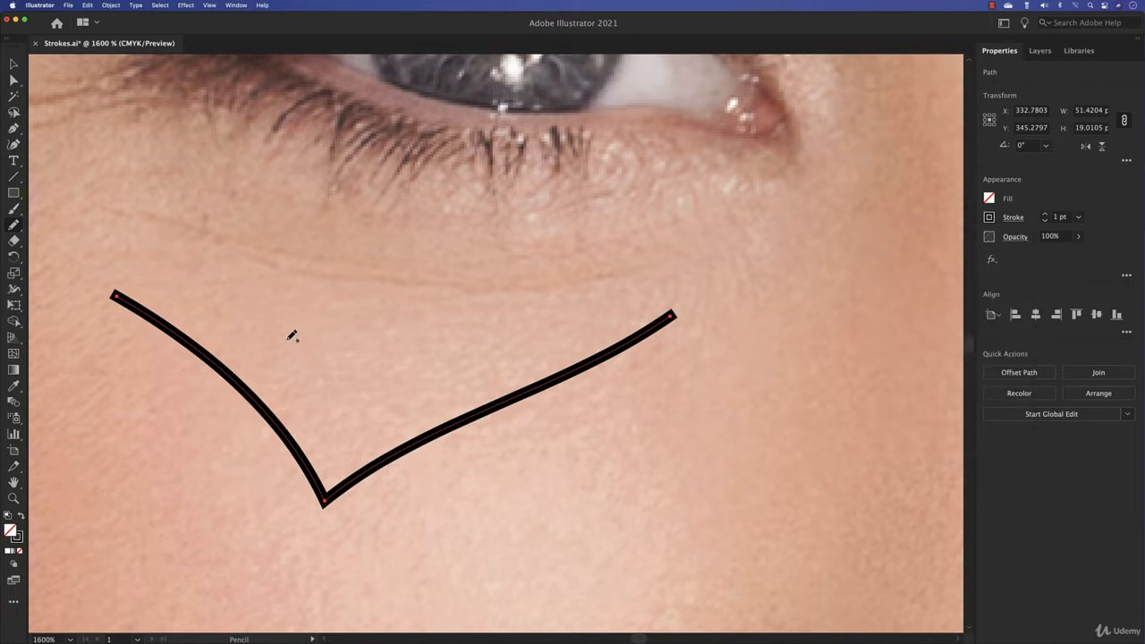
Sketch a zigzag test path about 15 by 7 pt above the V-shaped path with the Pencil tool, and delete it
mouse_move(287, 338)
left_mouse_down()
mouse_move(311, 279)
mouse_move(333, 333)
mouse_move(371, 287)
mouse_move(414, 289)
mouse_move(415, 348)
mouse_move(453, 328)
left_mouse_up()
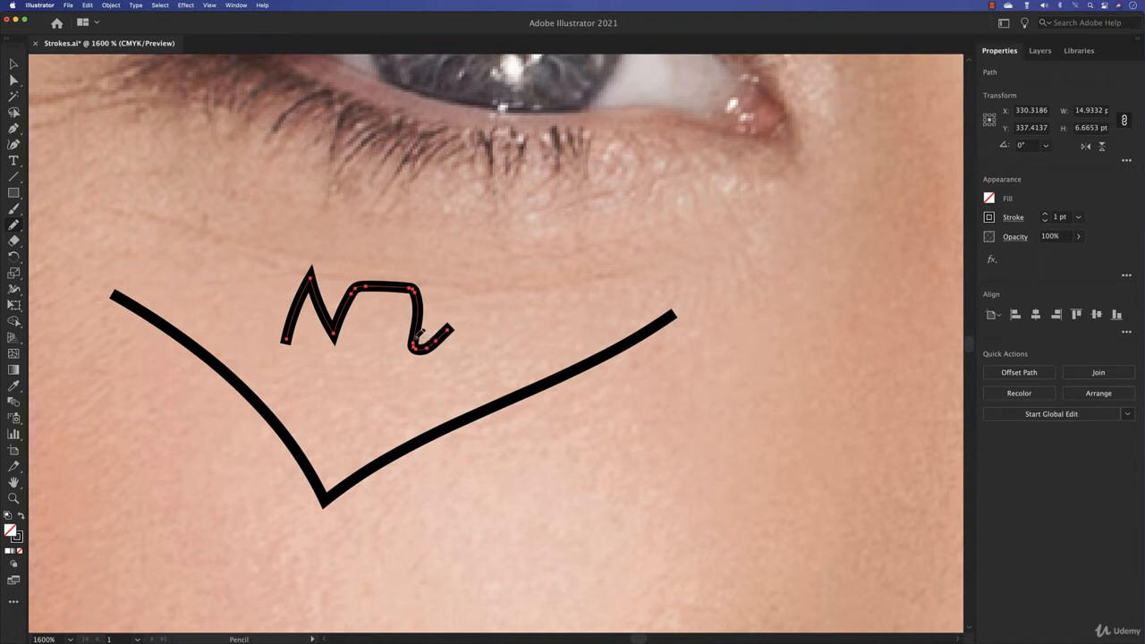
mouse_move(399, 269)
left_mouse_down()
mouse_move(413, 287)
mouse_move(362, 283)
mouse_move(331, 297)
left_mouse_up()
key("v")
key("BackSpace")
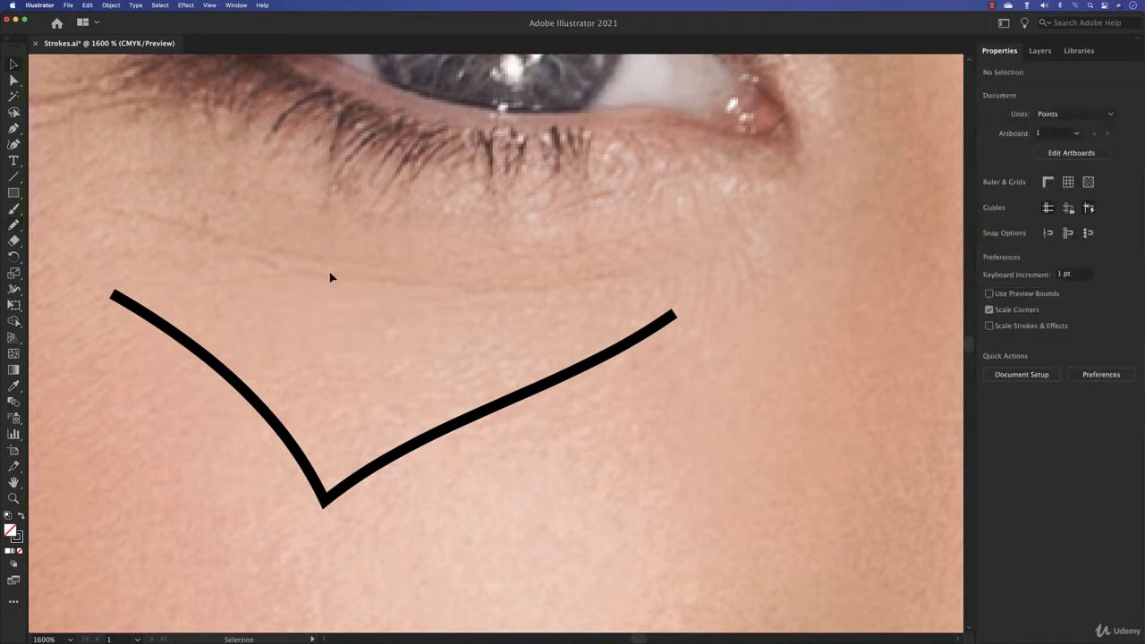
Set the corner style of the V-shaped path's stroke to Round Join
left_click(325, 501)
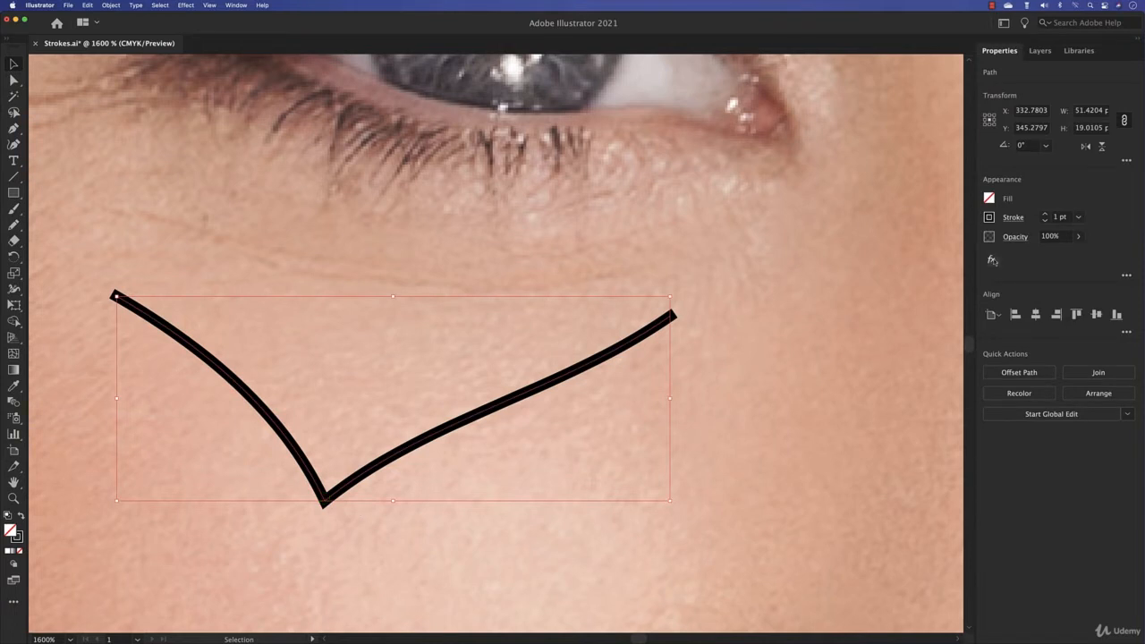
left_click(1012, 217)
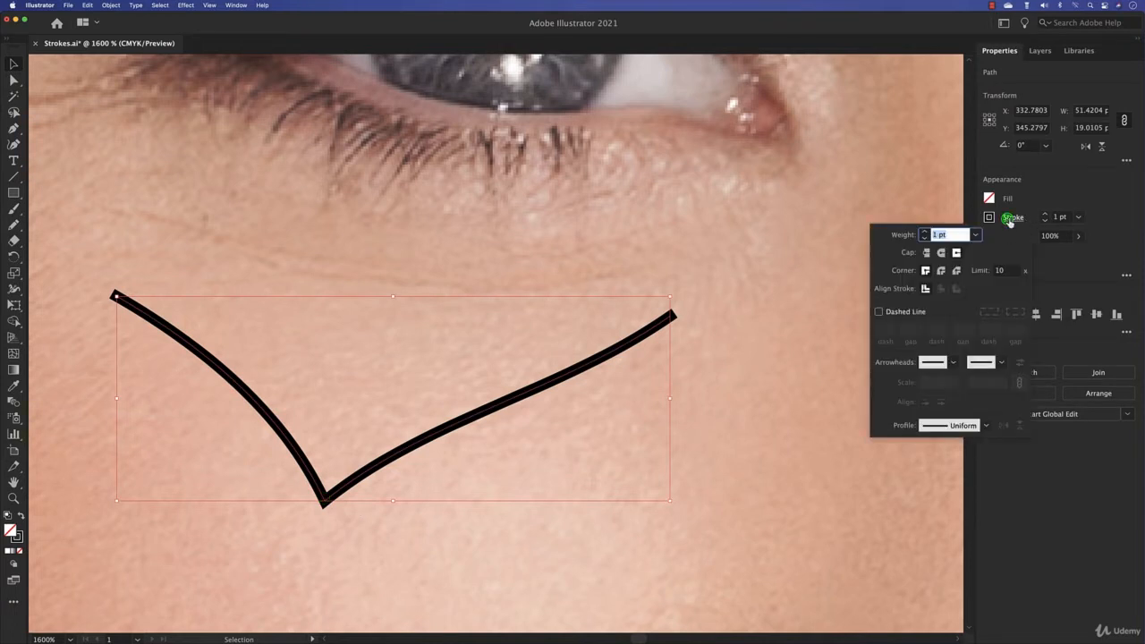
left_click(940, 270)
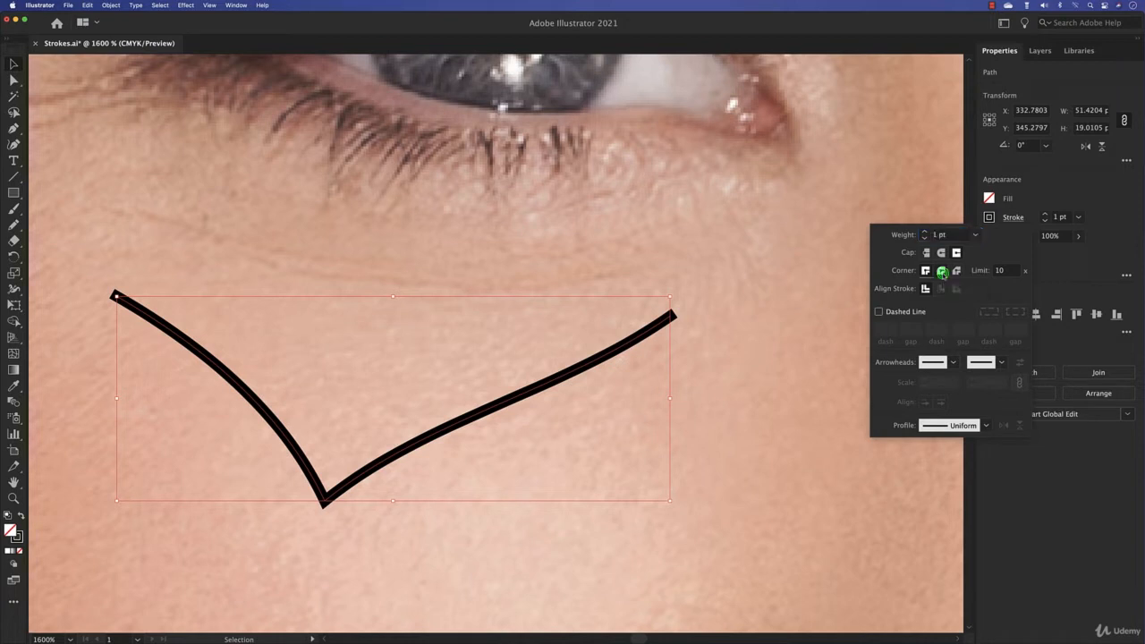
left_click(323, 512)
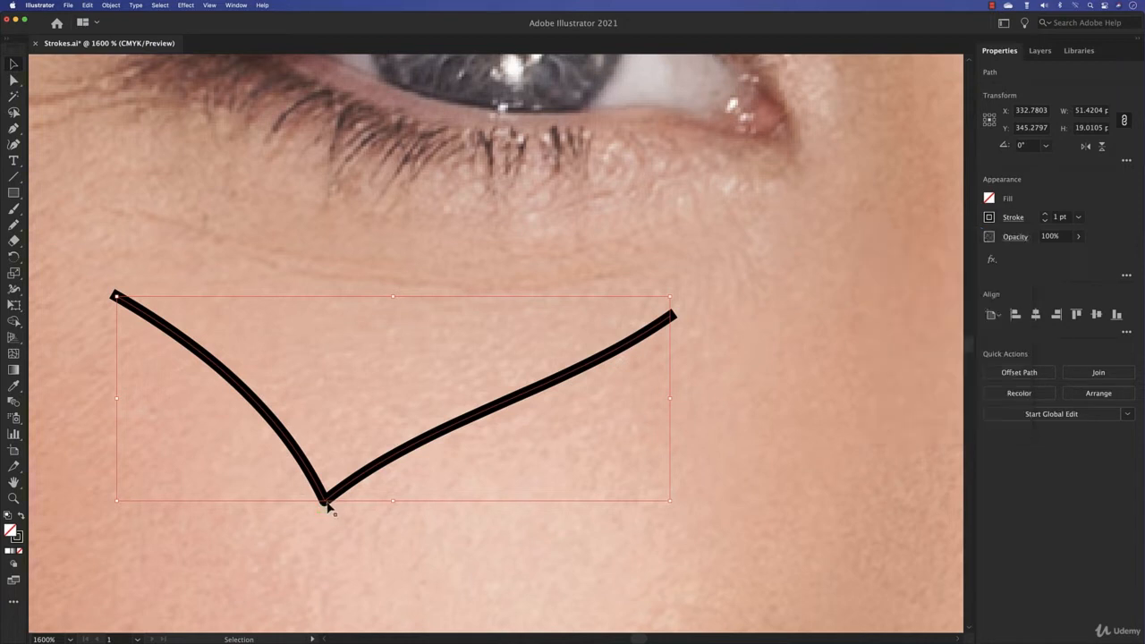
Try Bevel Join on the V-shaped path's corner, and switch it back to Round Join
left_click(1013, 218)
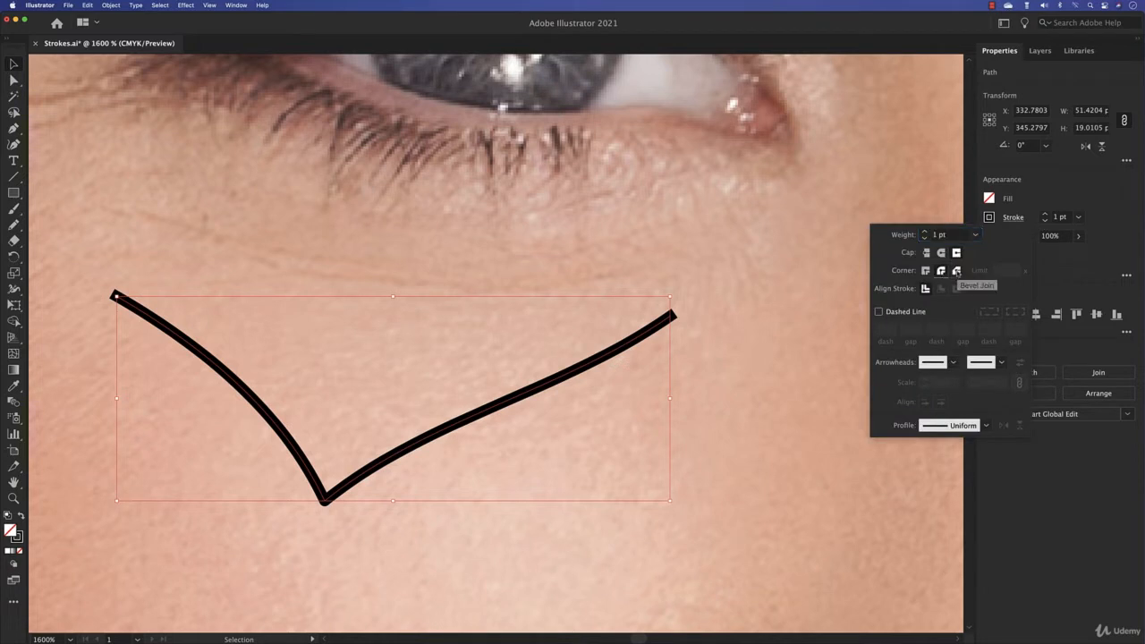
left_click(956, 271)
left_click(941, 270)
left_click(730, 444)
Draw a rectangle about 69 by 56 pt on the blank area beside the face and set its stroke weight to 9 pt
scroll(729, 444, "down", 5)
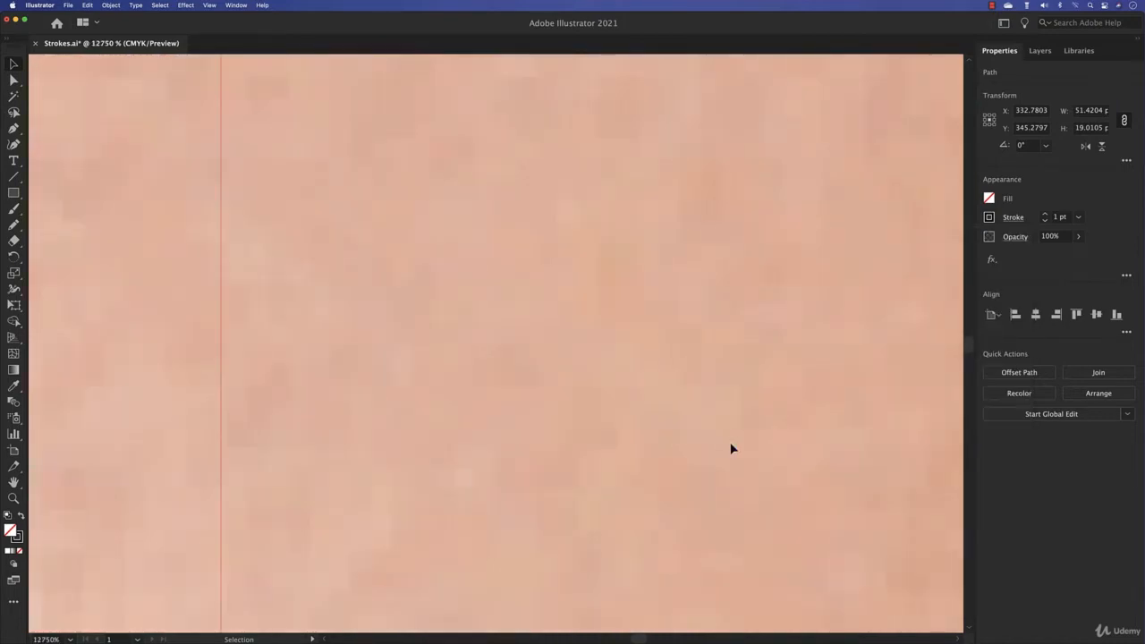
scroll(626, 447, "left", 5)
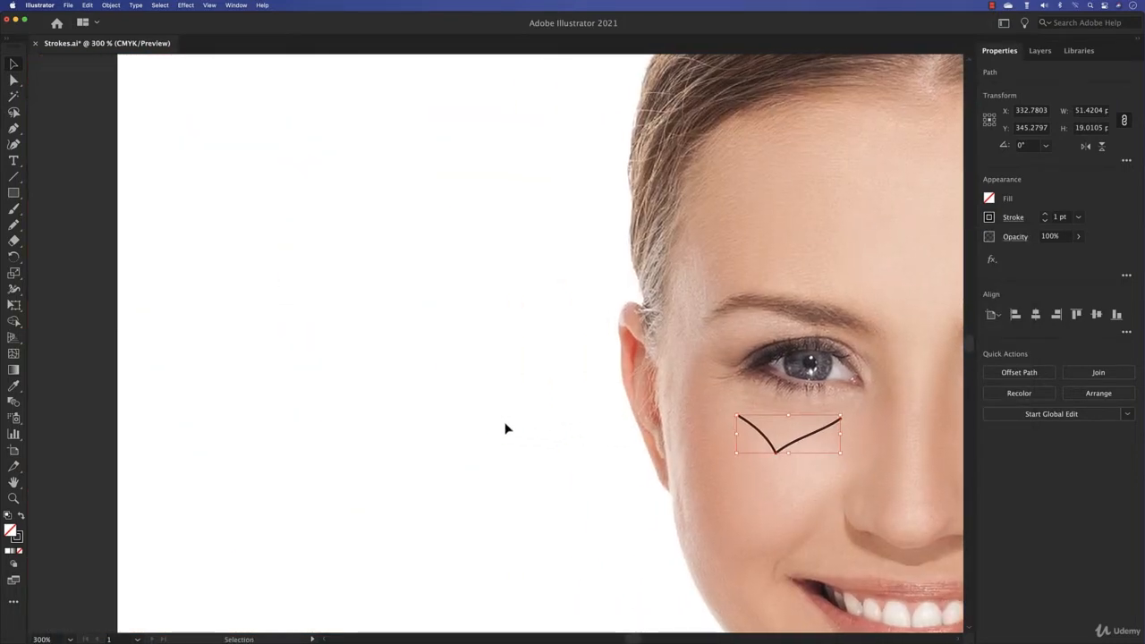
left_click(14, 193)
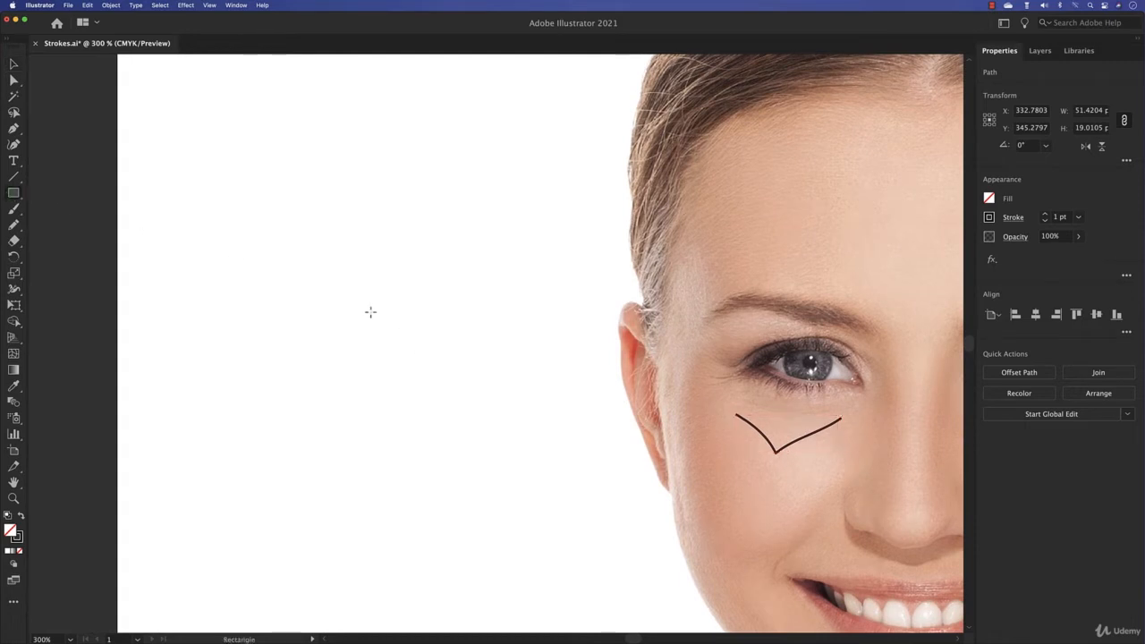
left_click_drag(369, 310, 513, 431)
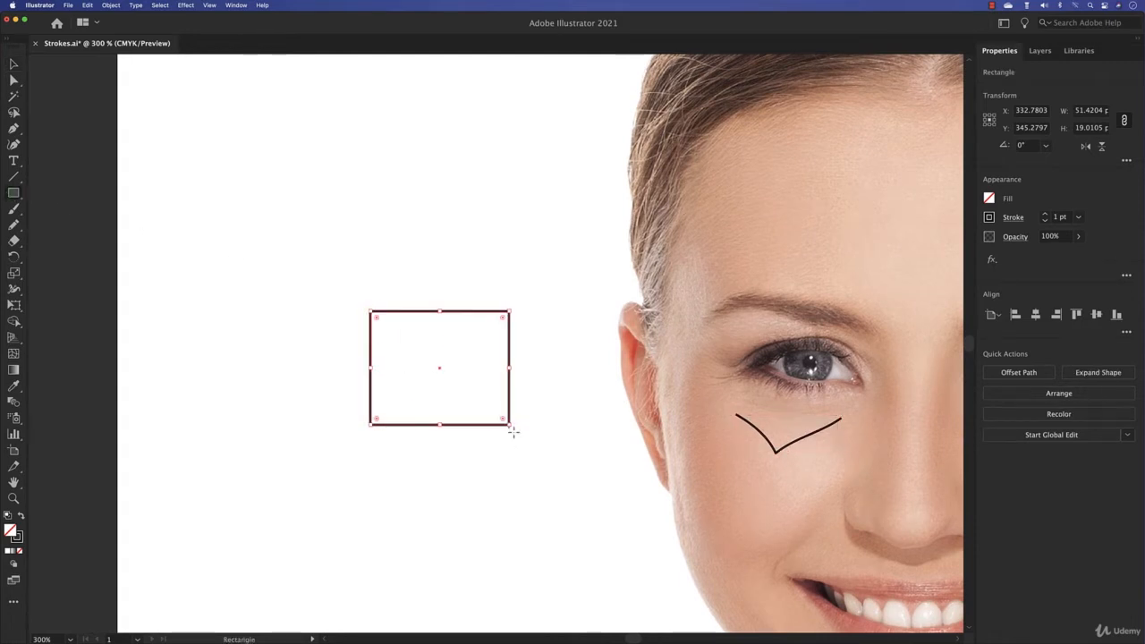
left_click(1044, 215)
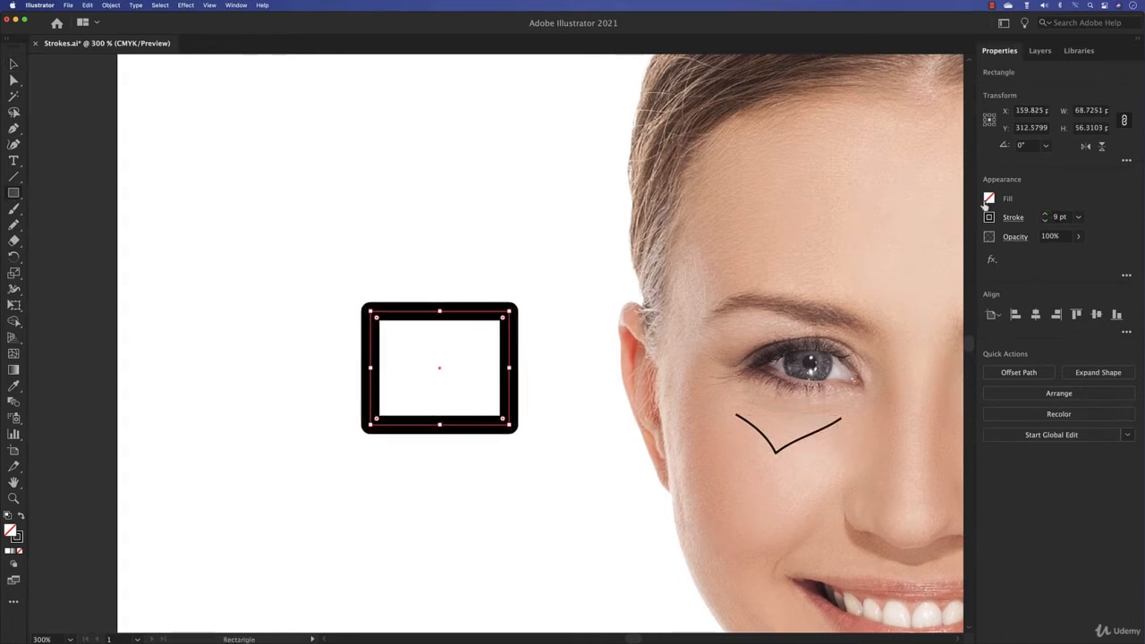
Try Miter Join and Round Join on the rectangle's stroke corners, and apply Bevel Join
left_click(1012, 217)
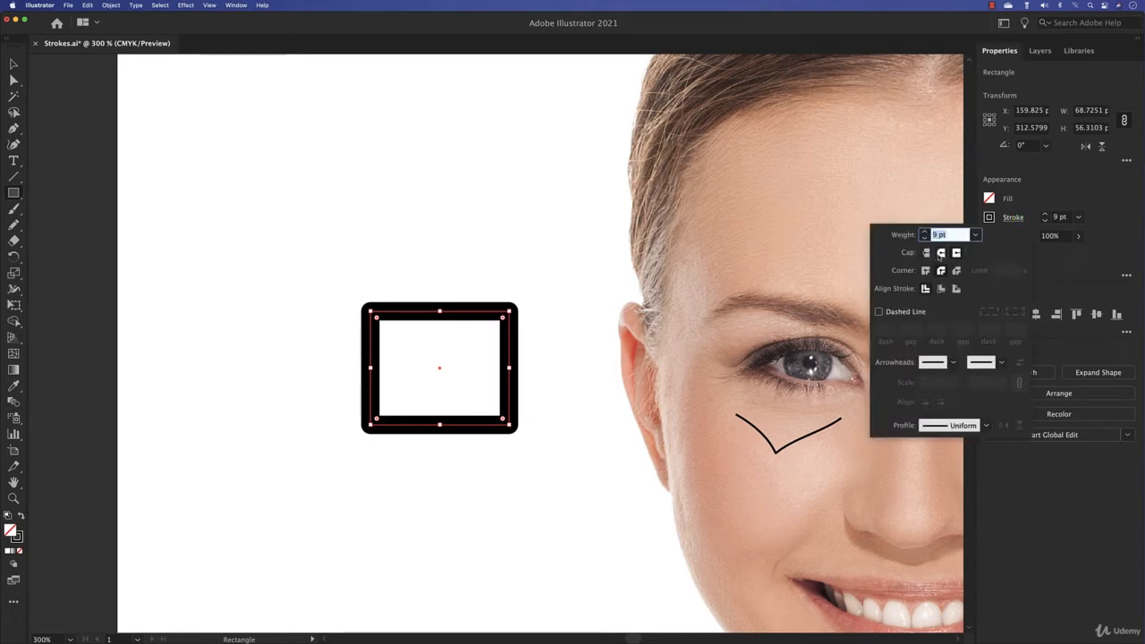
left_click(926, 270)
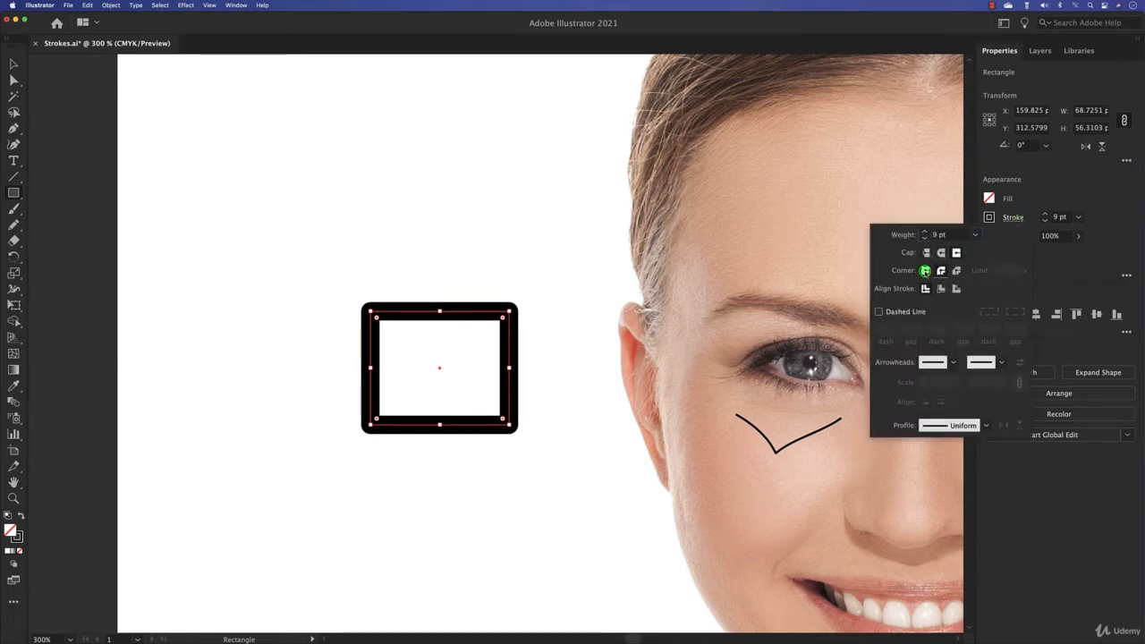
left_click(940, 270)
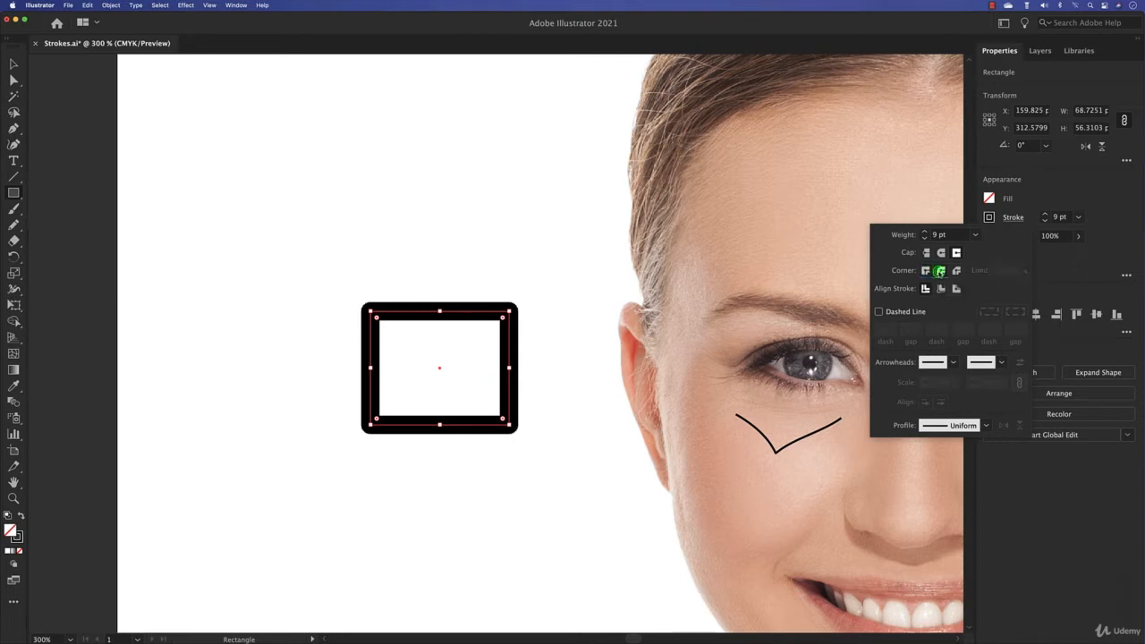
left_click(956, 270)
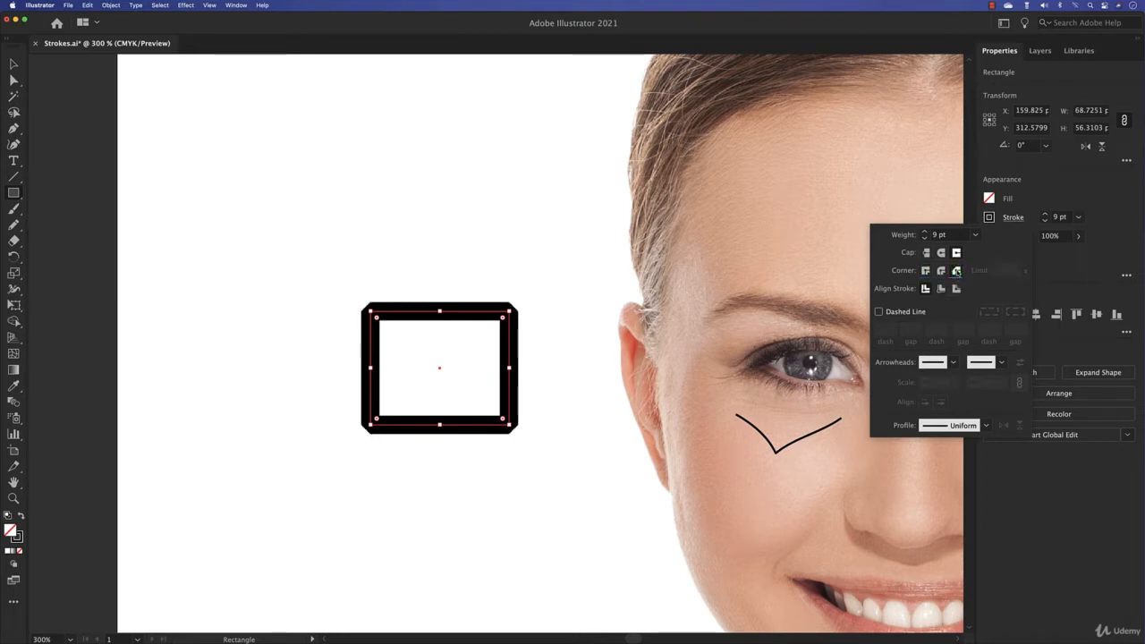
Set the rectangle's stroke corners to Round Join, try aligning the stroke to the inside, and apply Align Stroke to Outside
left_click(940, 270)
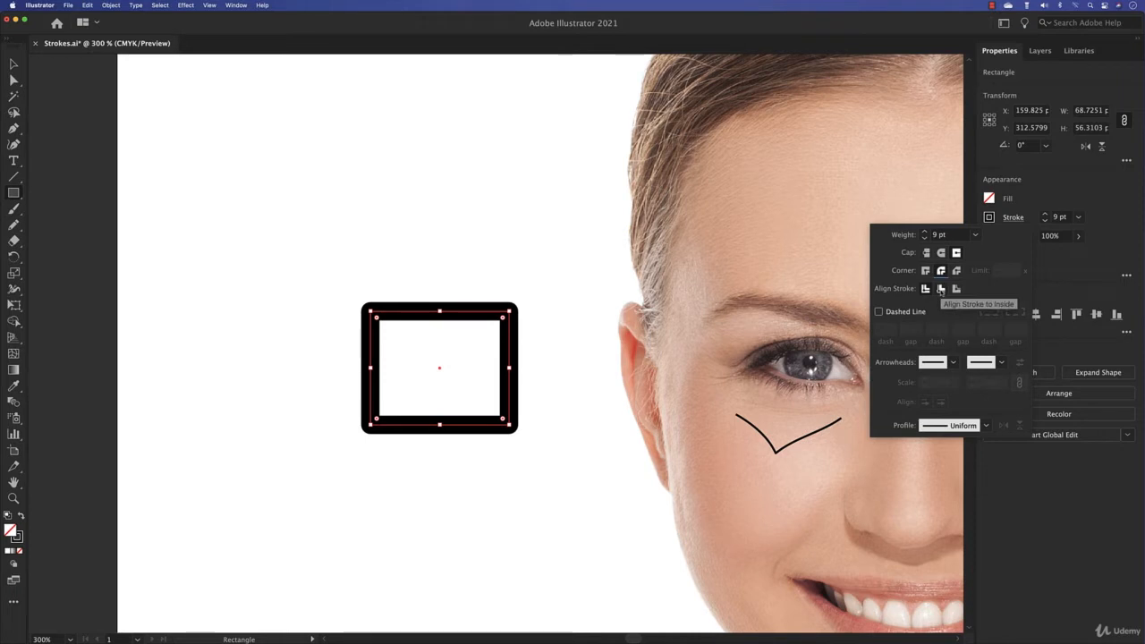
left_click(941, 289)
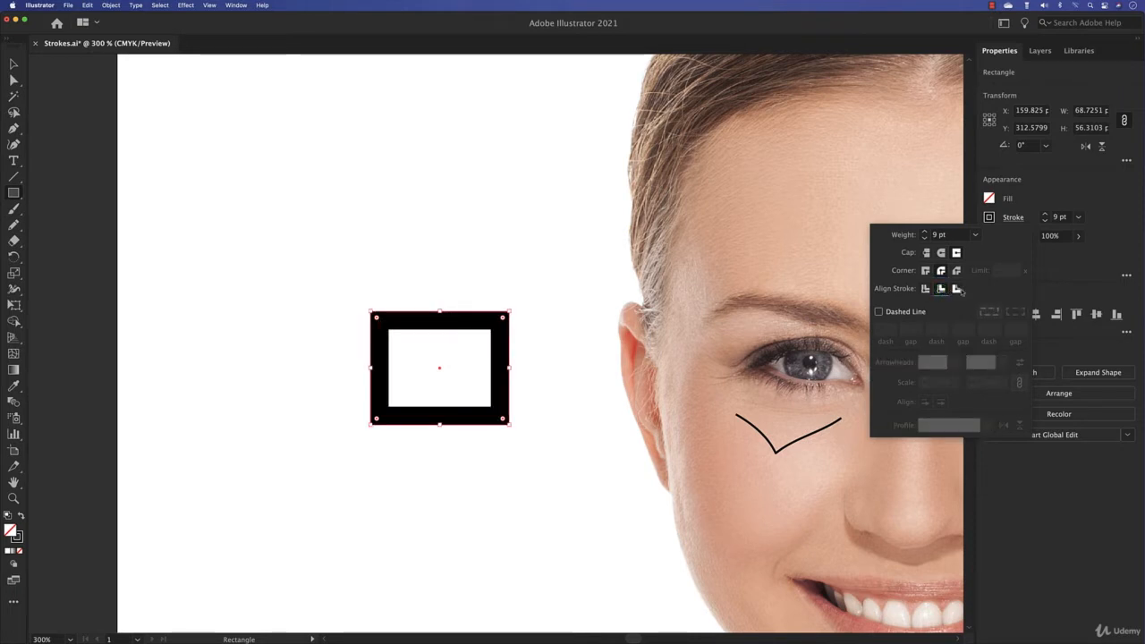
left_click(955, 289)
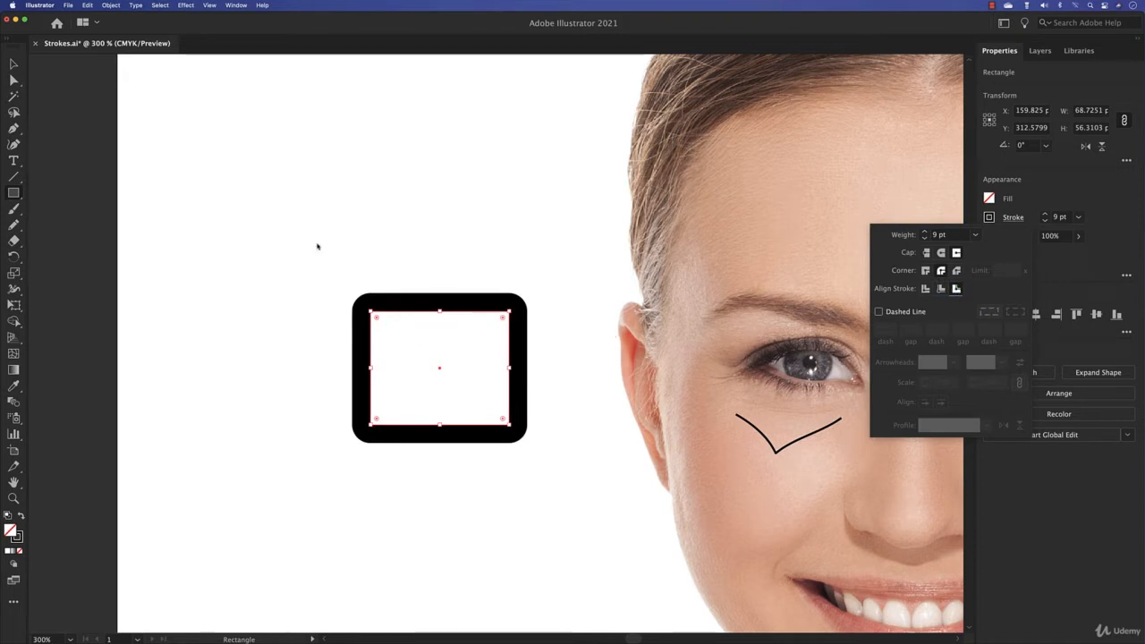
left_click(701, 499)
Turn the V-shaped path's stroke into a dashed line with a 5 pt dash and an empty gap value
mouse_move(766, 485)
left_mouse_down()
mouse_move(424, 429)
mouse_move(435, 385)
left_mouse_up()
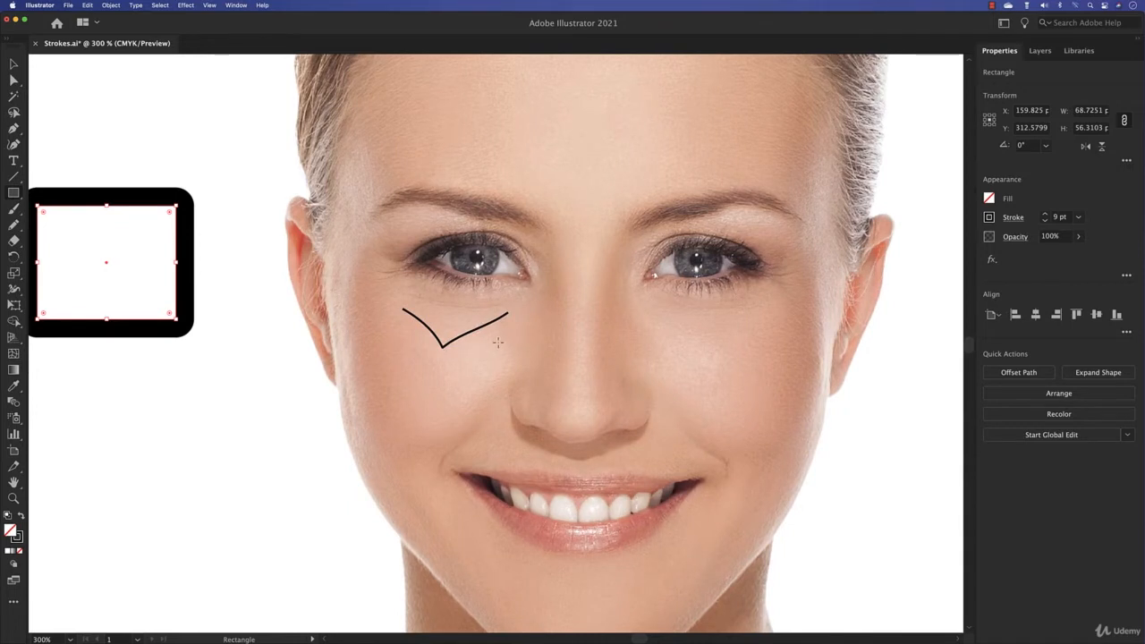
key("v")
left_click(464, 340)
left_click(1012, 217)
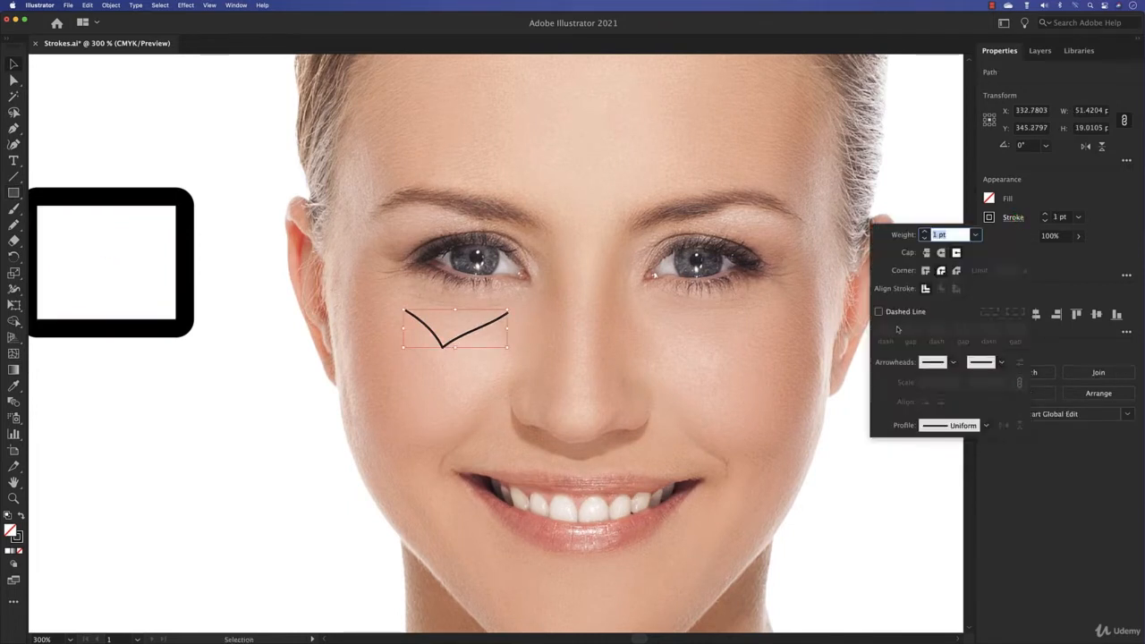
left_click(658, 340)
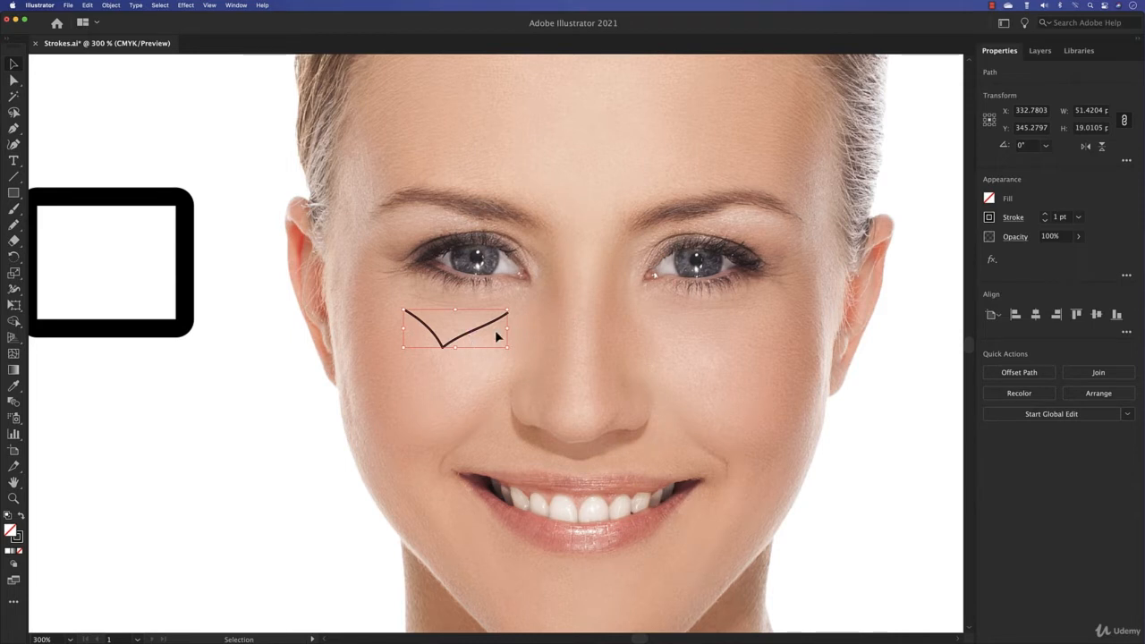
left_click(1005, 223)
left_click(893, 311)
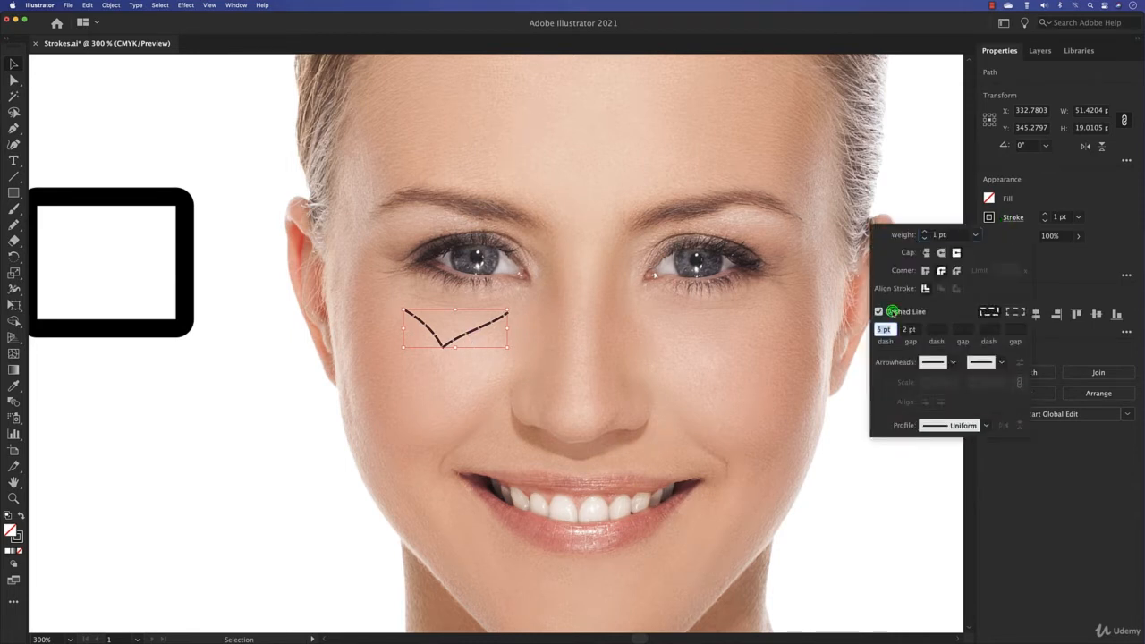
left_click_drag(920, 331, 890, 333)
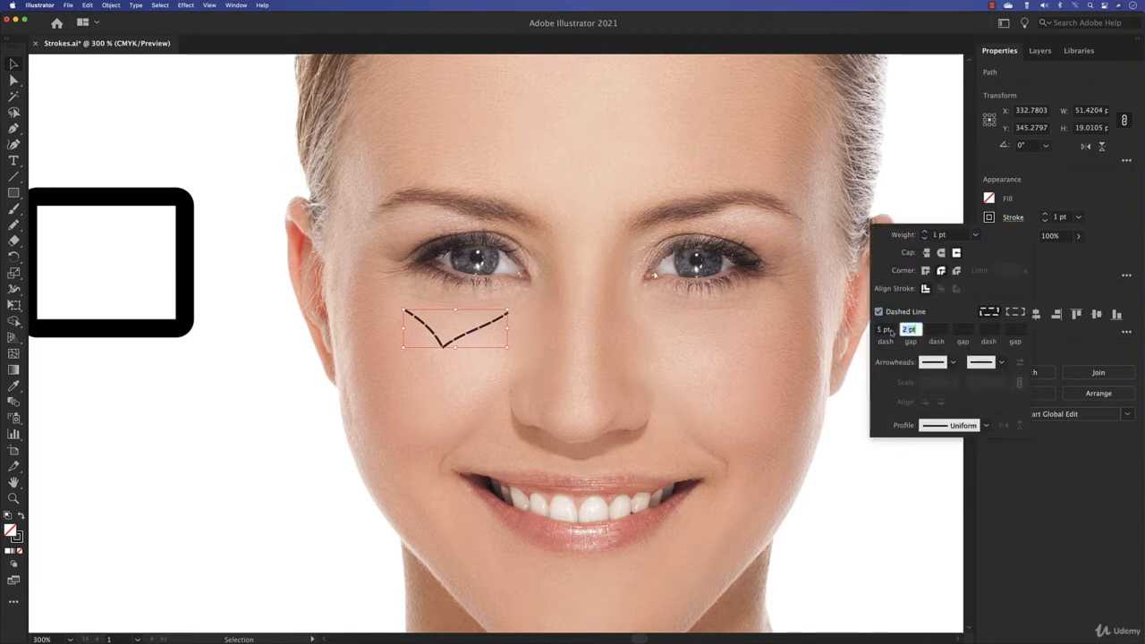
key("BackSpace")
left_click(891, 330)
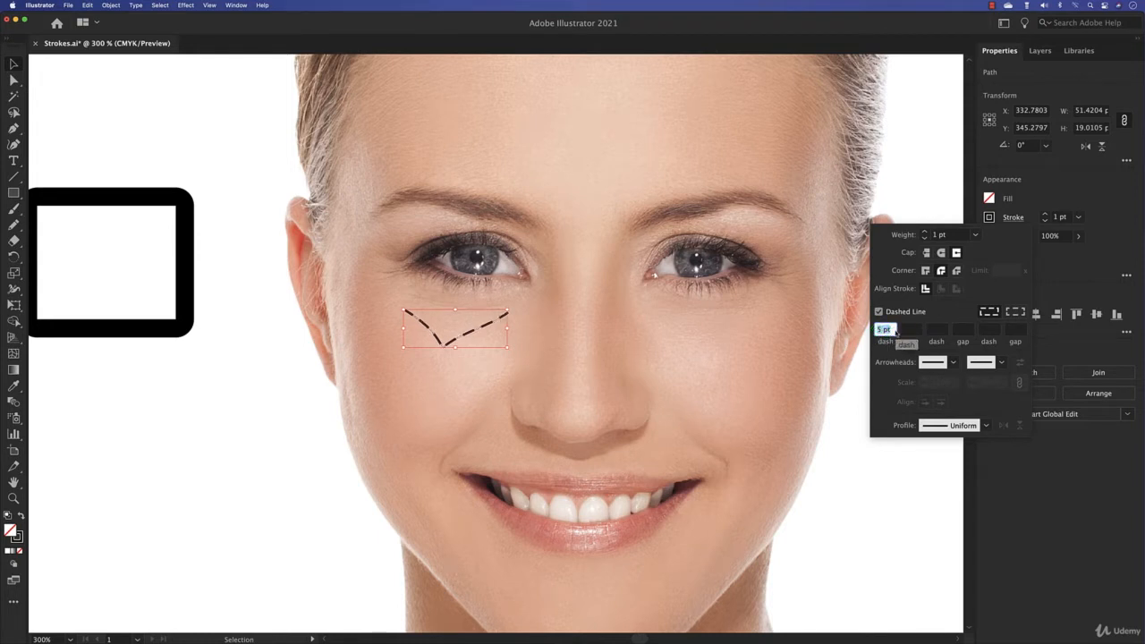
type("5")
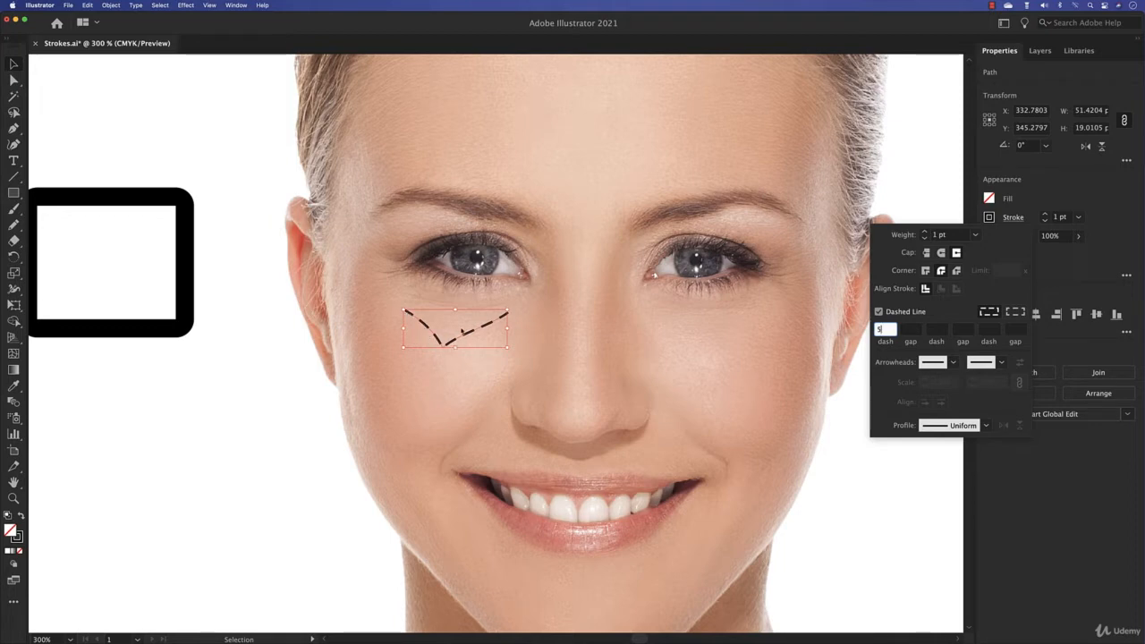
left_click(415, 320)
Set the V-shaped path's dash length to 7 pt and its gap to 3 pt
scroll(415, 319, "up", 5)
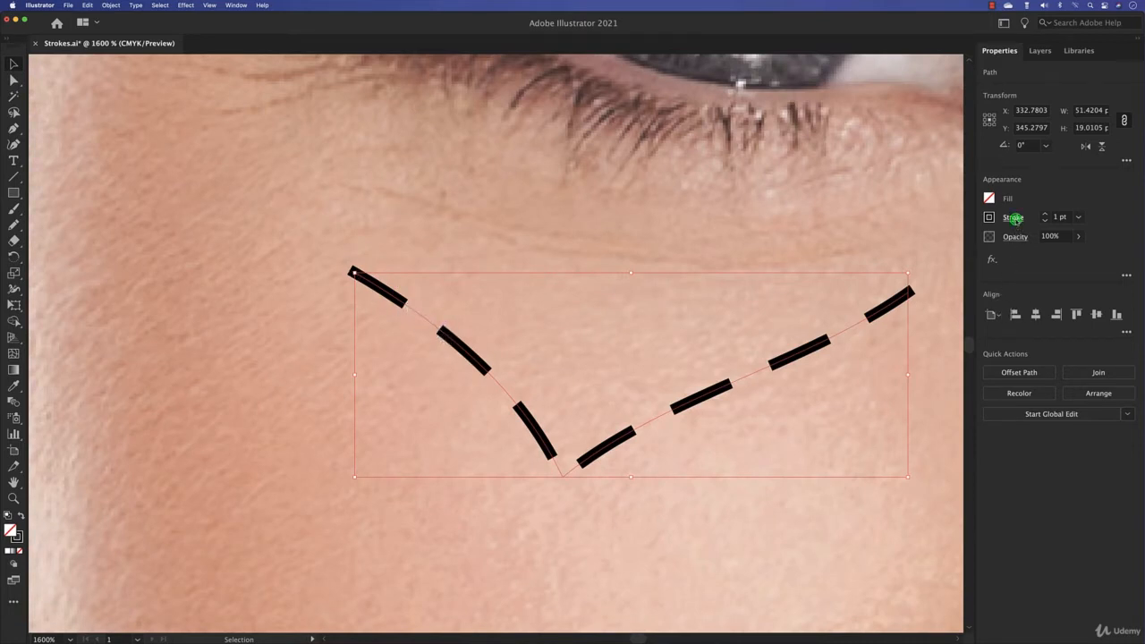
left_click(1013, 218)
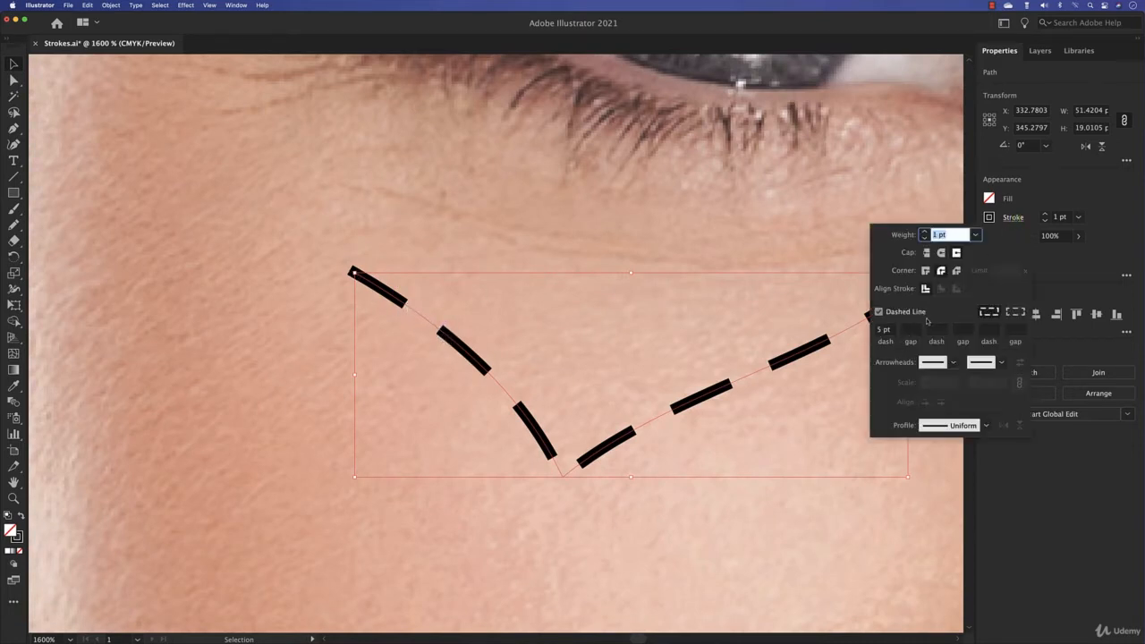
left_click(881, 330)
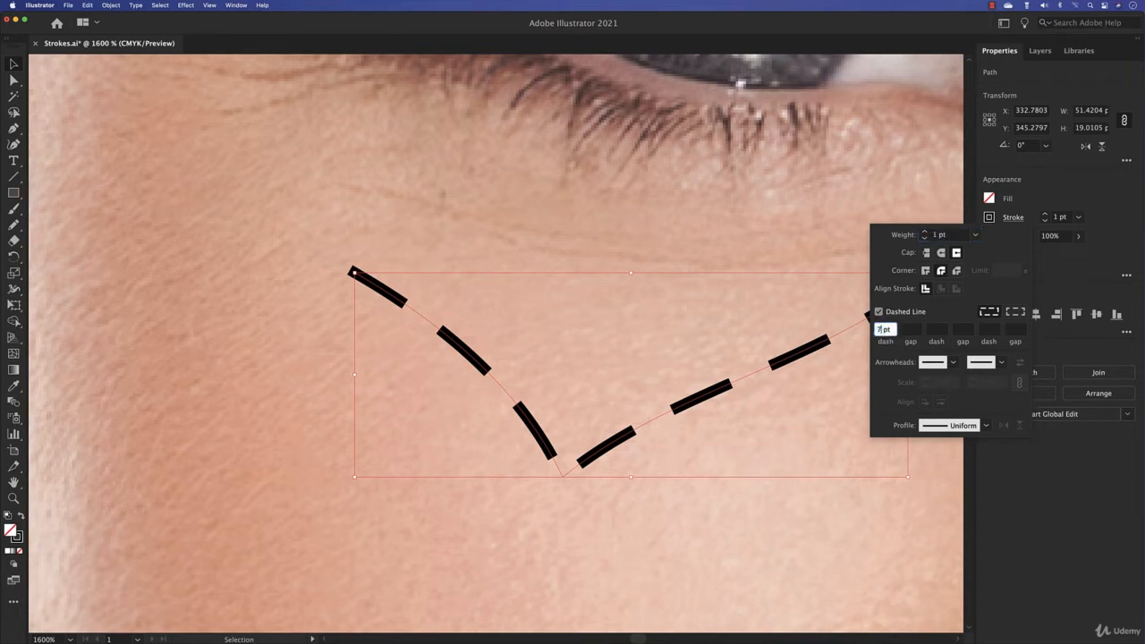
type("7 pt")
left_click(912, 330)
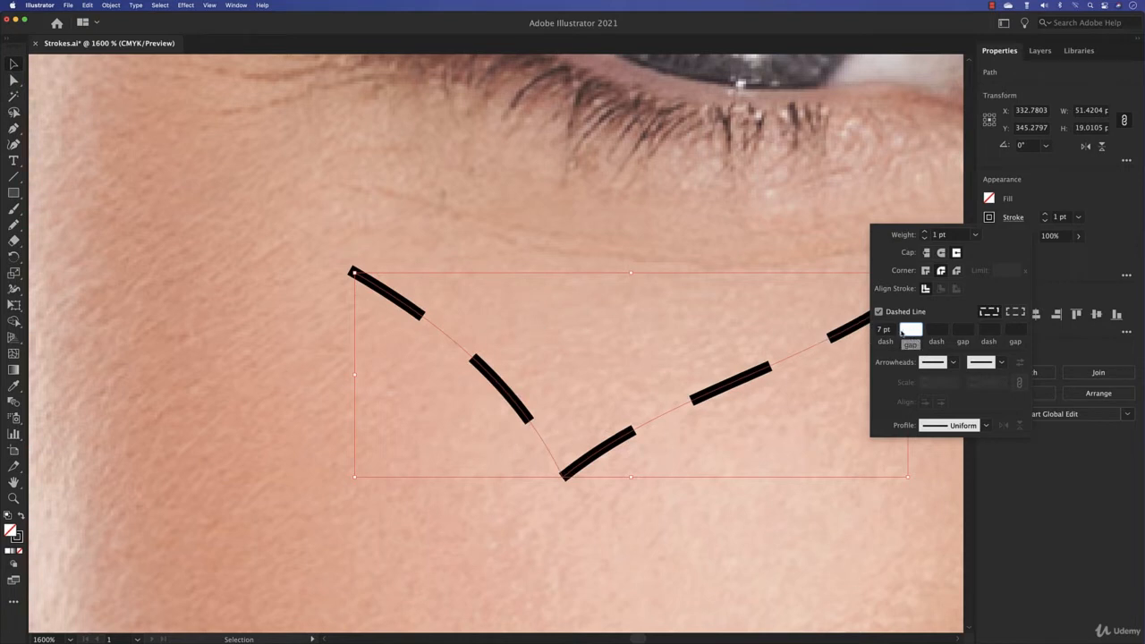
type("3")
Try a second dash of 5 pt and a second gap of 5 pt in the pattern, and clear them again
left_click(935, 330)
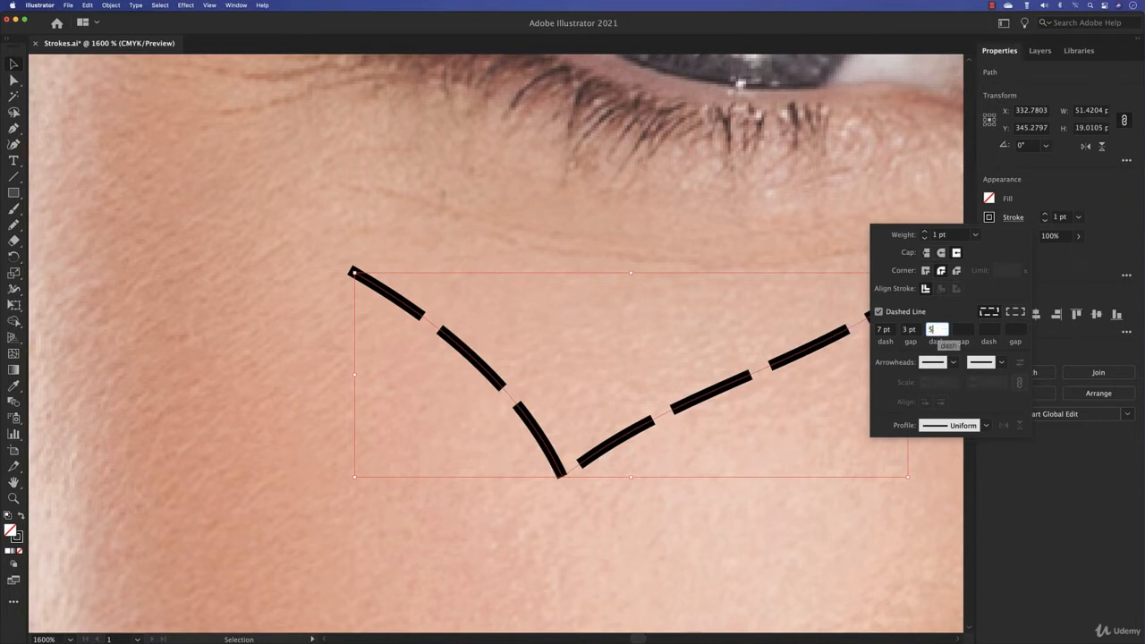
type("5")
left_click(958, 330)
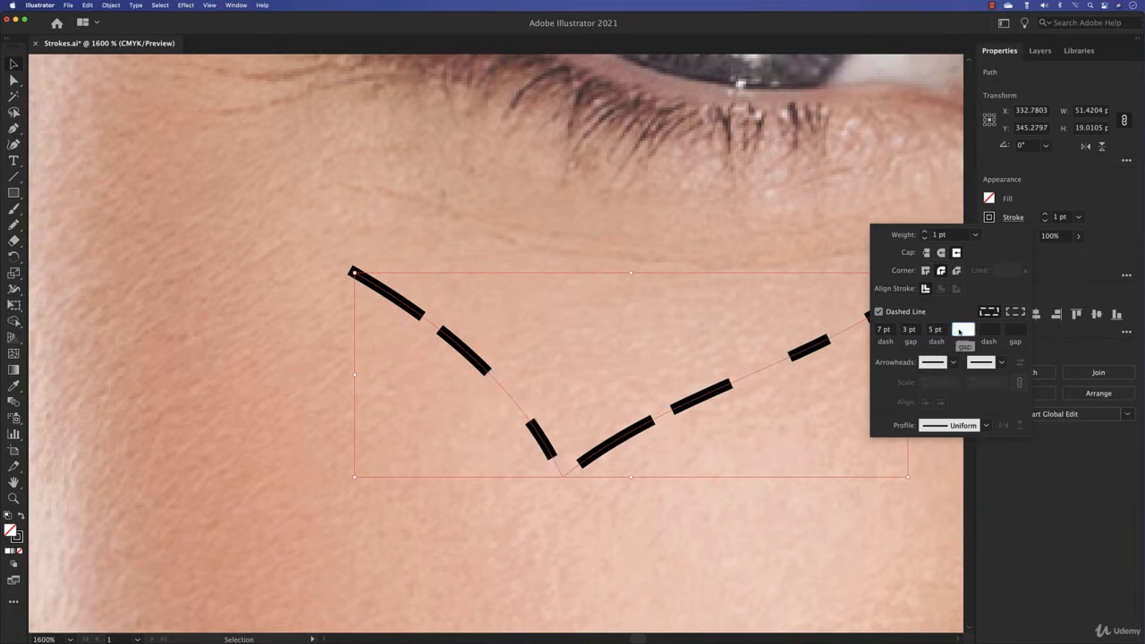
type("5")
left_click(990, 330)
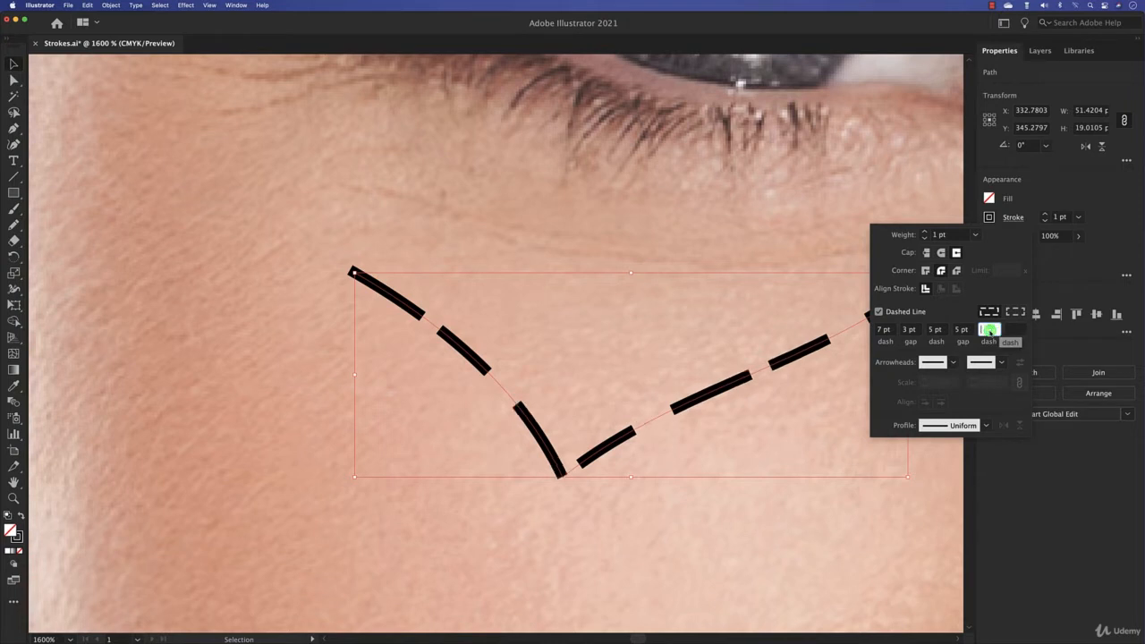
left_click(931, 330)
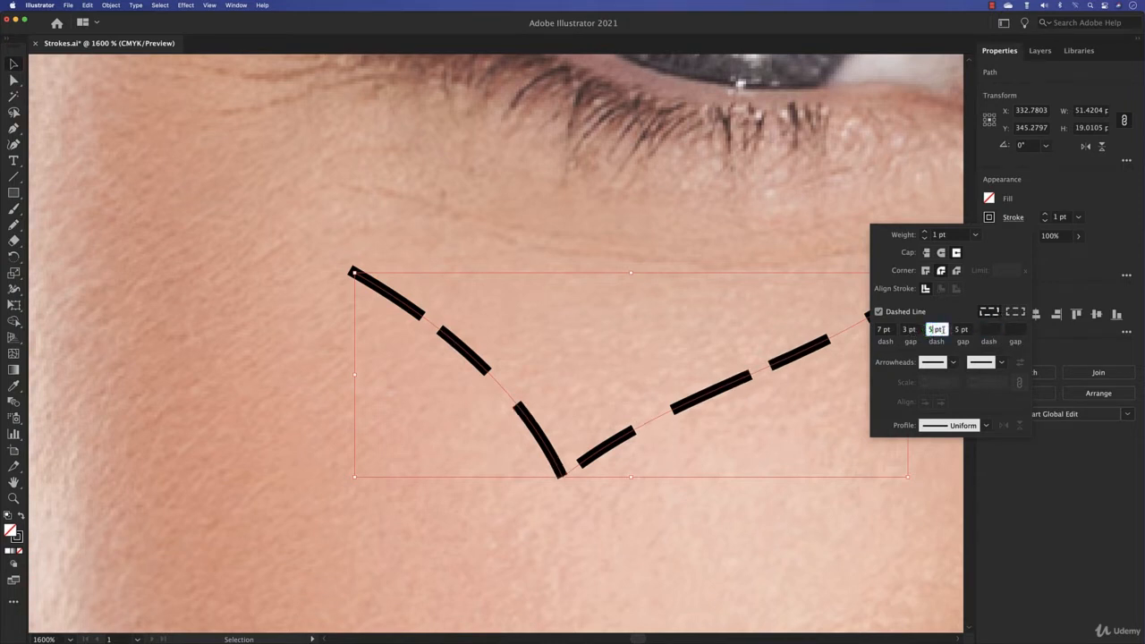
left_click_drag(945, 330, 925, 330)
key("BackSpace")
left_click(918, 331)
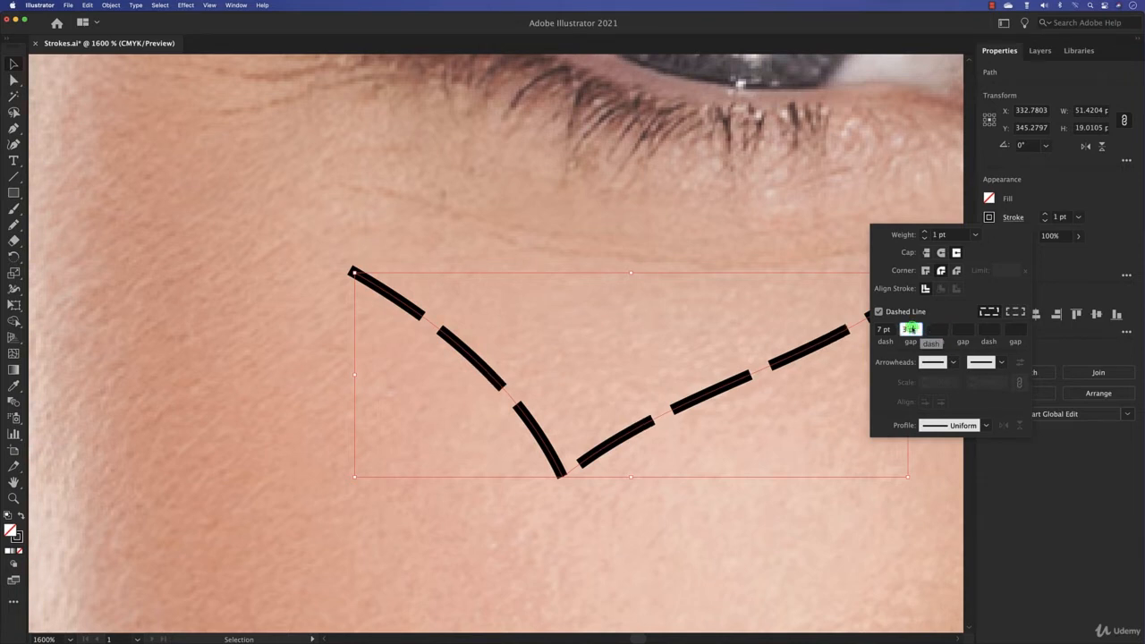
left_click(728, 347)
Align the V-shaped path's dashes to its corners and path ends, and set its corner style to Miter Join
left_click_drag(615, 334, 506, 322)
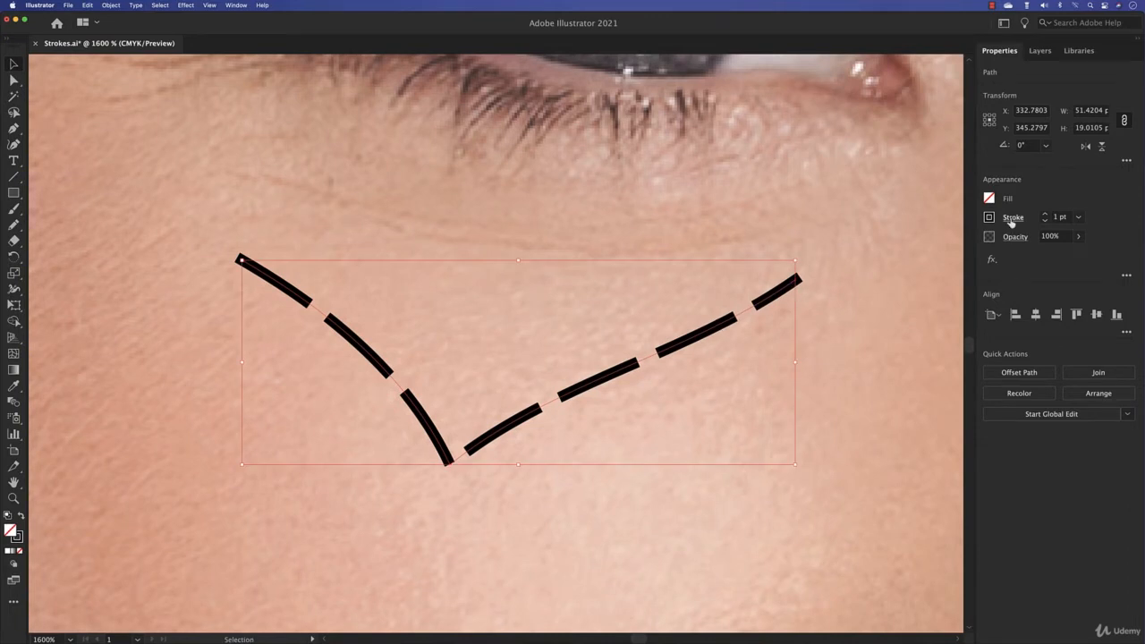
left_click(1010, 219)
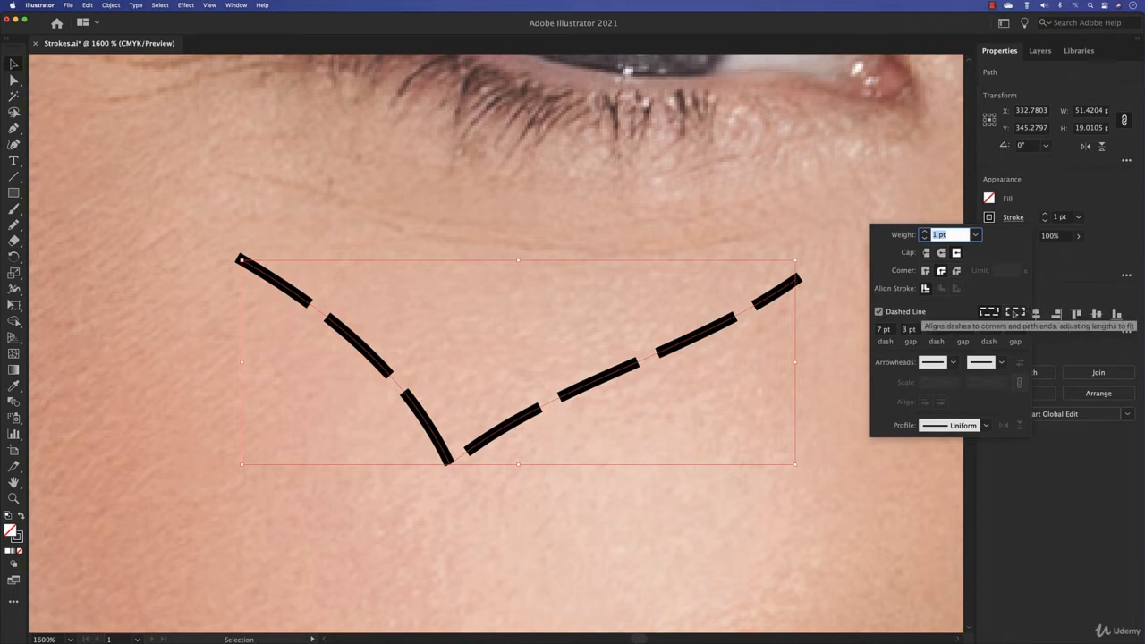
left_click(1014, 312)
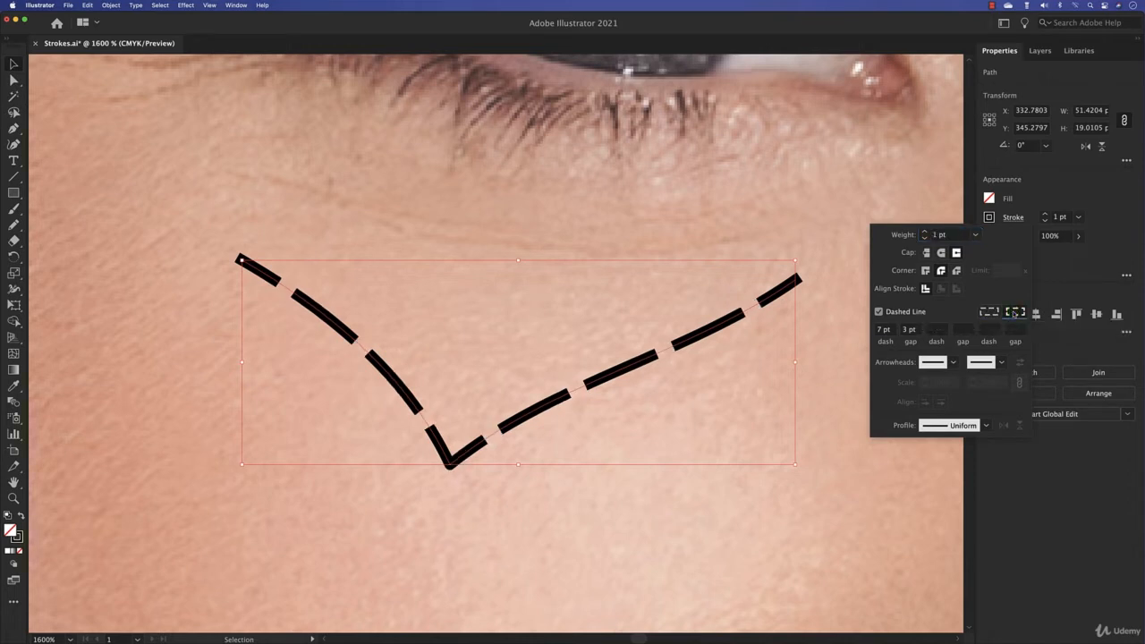
left_click(925, 271)
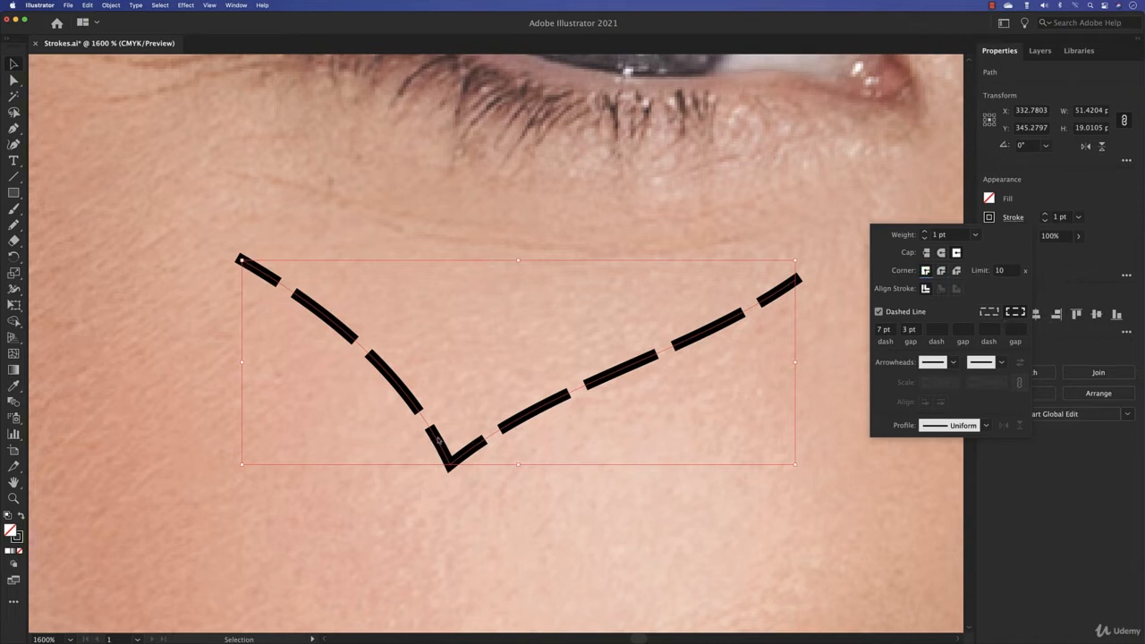
left_click(512, 498)
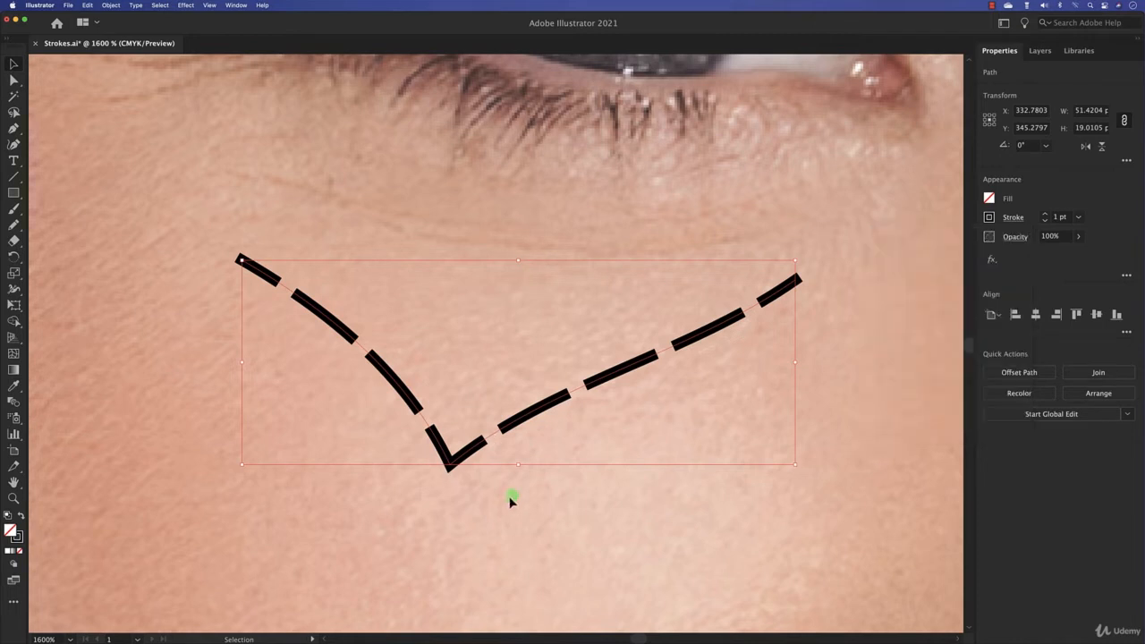
Draw a freehand zigzag line about 31 by 11 pt on the cheek below the V-shaped path with the Pencil tool
key("space")
left_click_drag(506, 502, 510, 266)
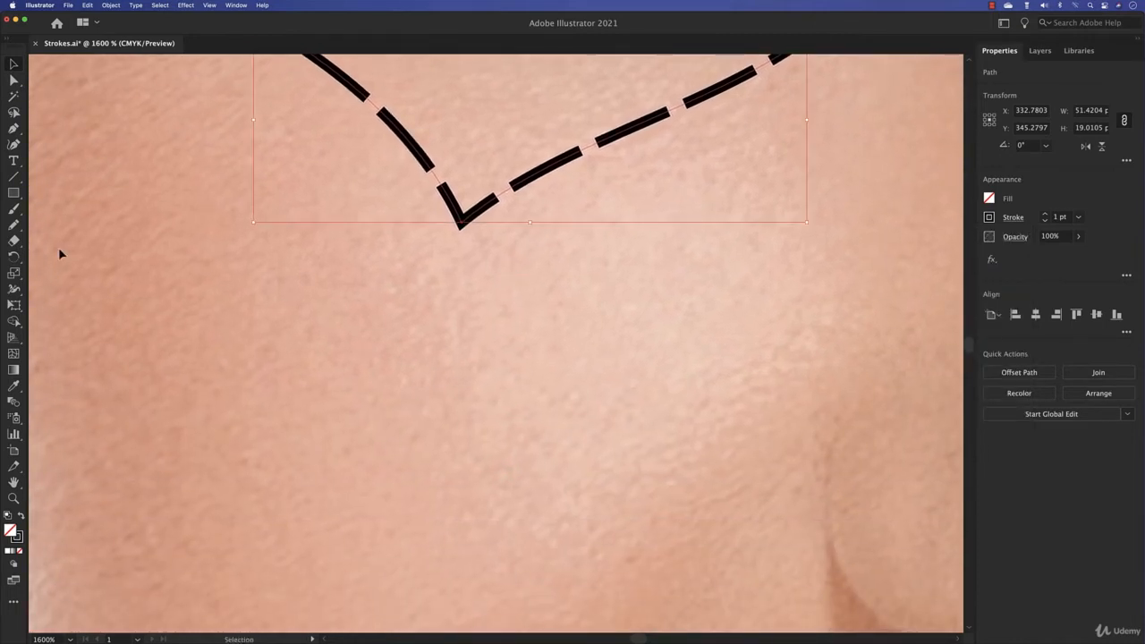
key("n")
mouse_move(263, 408)
left_mouse_down()
mouse_move(289, 328)
mouse_move(344, 397)
mouse_move(403, 306)
mouse_move(447, 395)
mouse_move(494, 289)
mouse_move(509, 405)
mouse_move(599, 298)
left_mouse_up()
Set the zigzag line's stroke weight to 0.5 pt and align its dashes to corners and path ends
left_click(1011, 218)
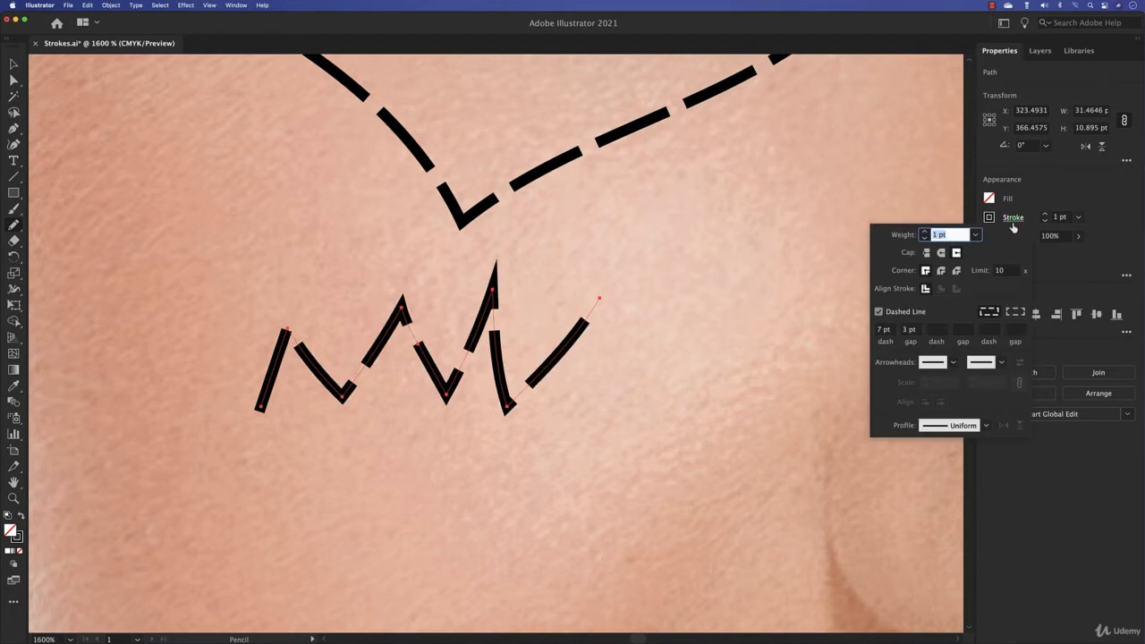
left_click(923, 239)
left_click(923, 238)
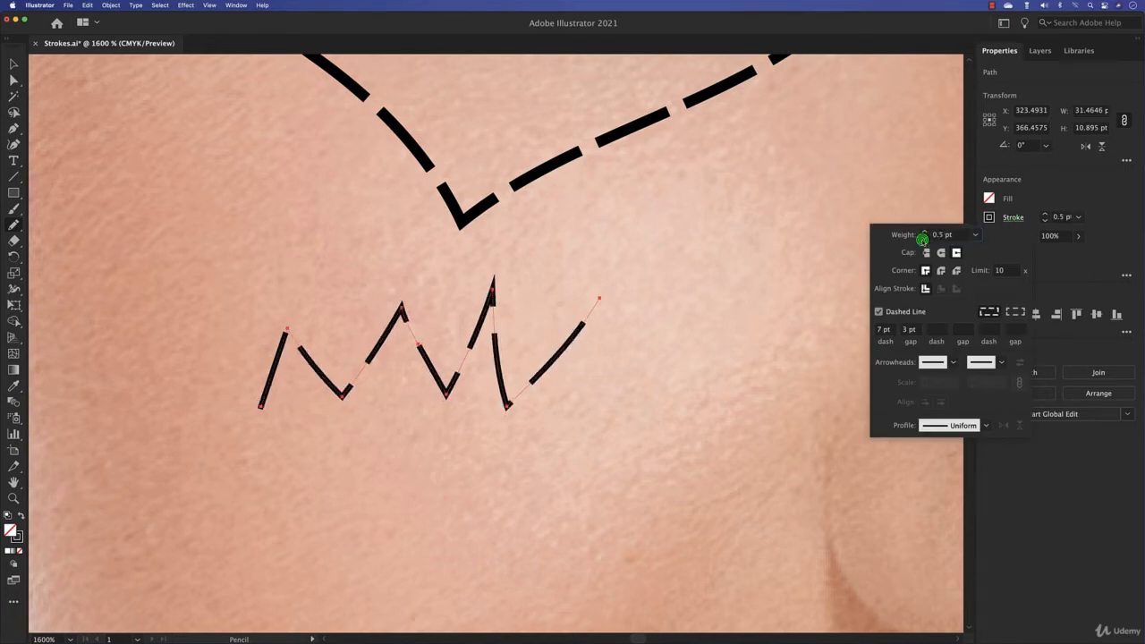
left_click(1014, 312)
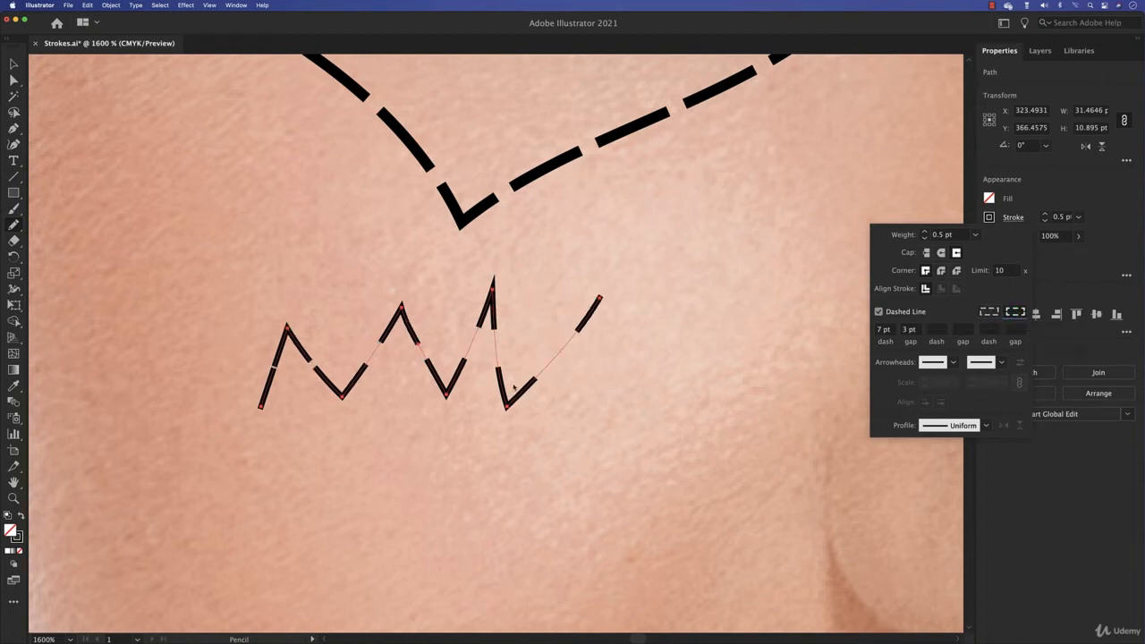
Delete the zigzag line from the cheek
left_click(492, 401)
key("Delete")
Give the dashed V-shaped path under the eye Round Cap ends and Round Join corners
scroll(568, 348, "down", 3)
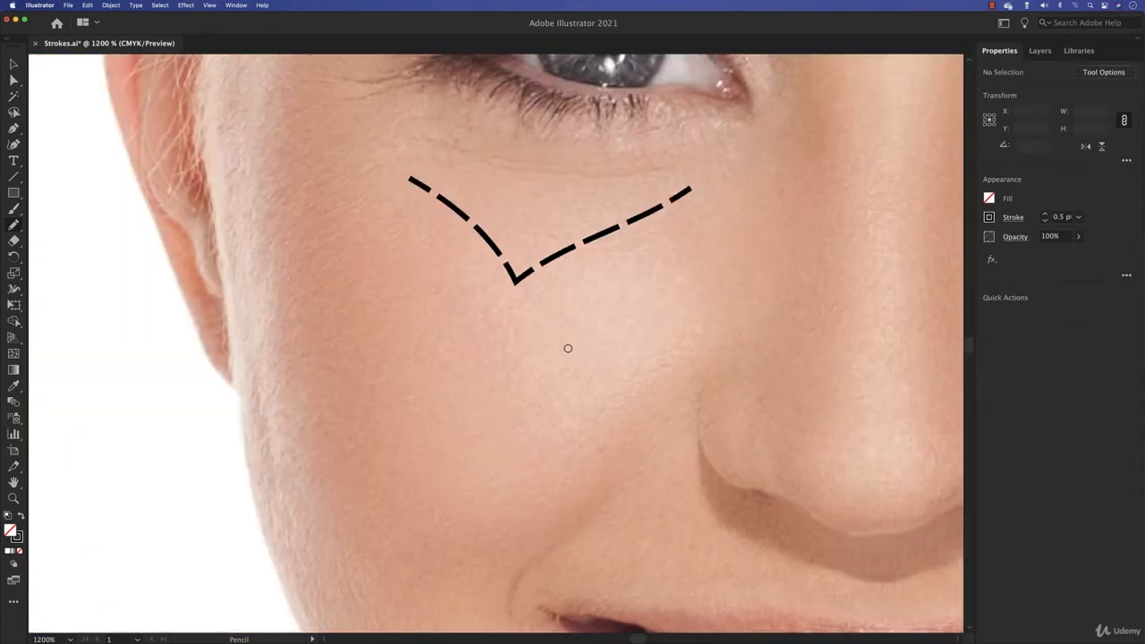
key("v")
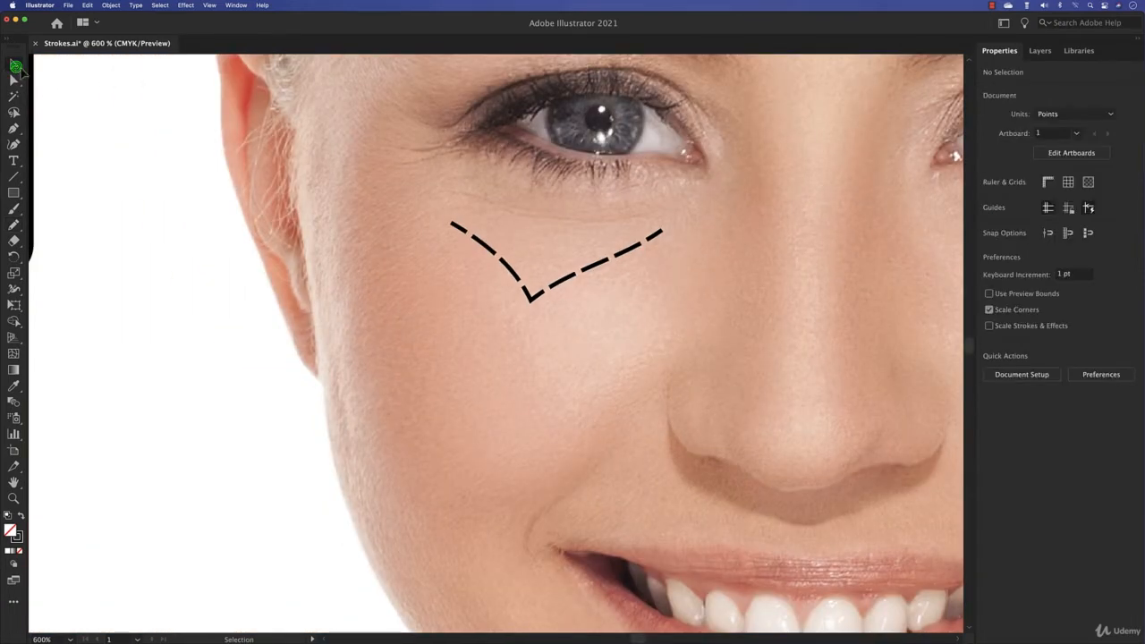
left_click(593, 264)
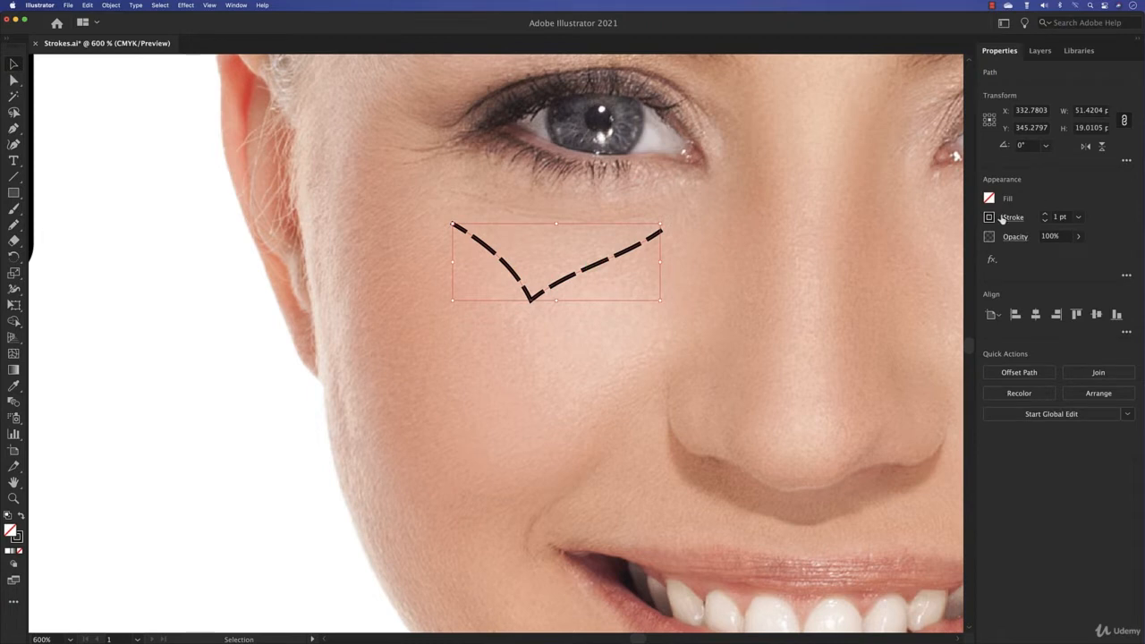
left_click(1014, 217)
left_click(939, 252)
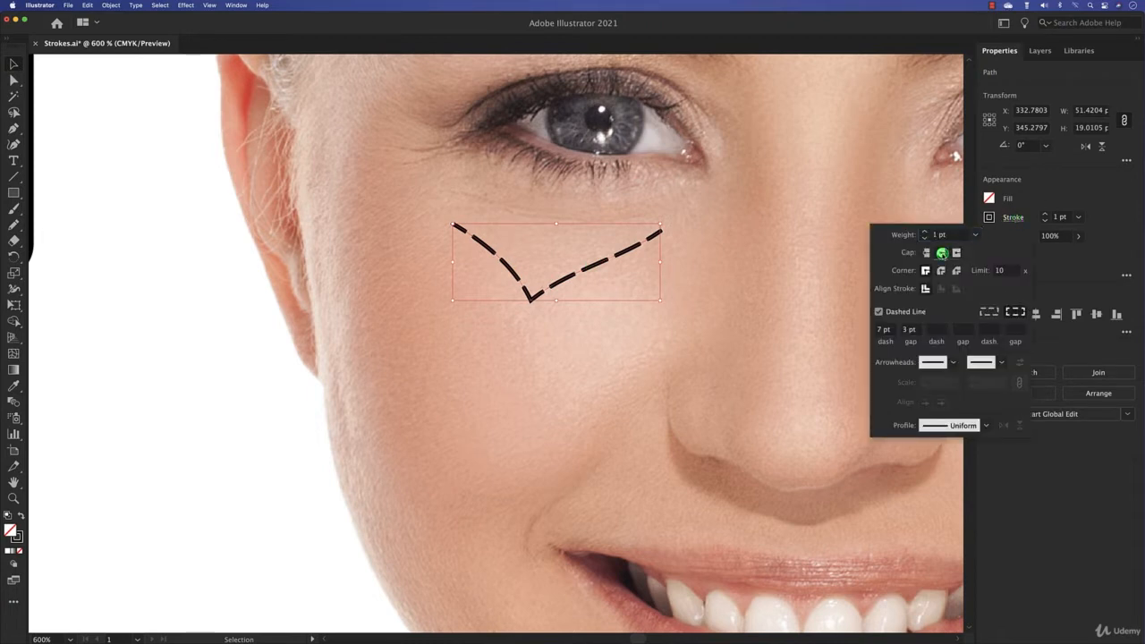
left_click(939, 270)
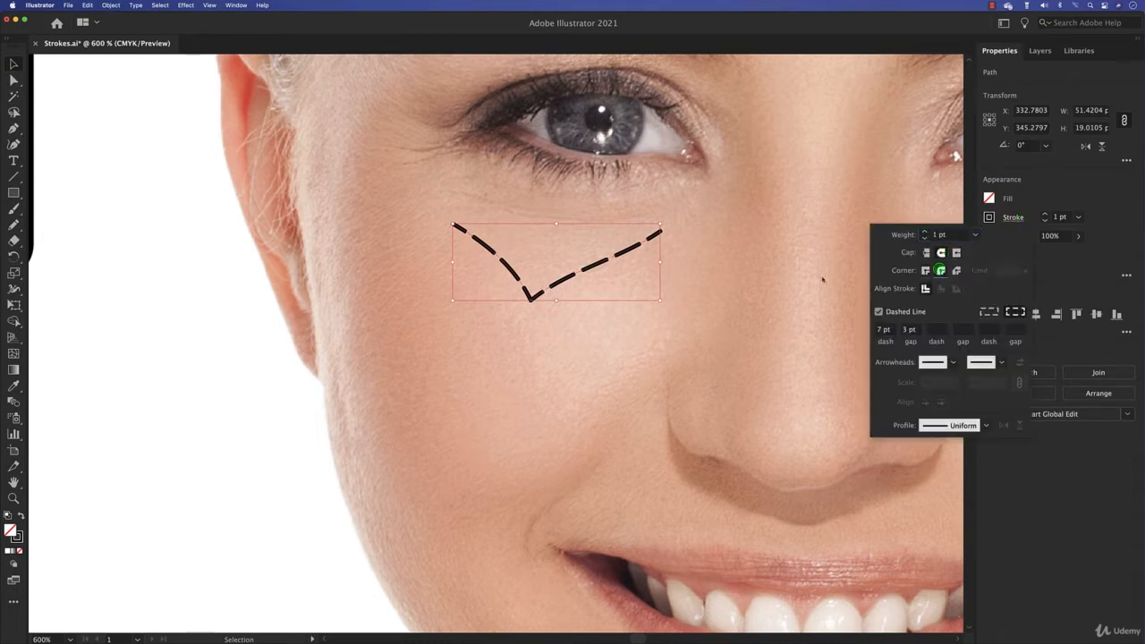
left_click(701, 307)
key("super+minus")
key("super+minus")
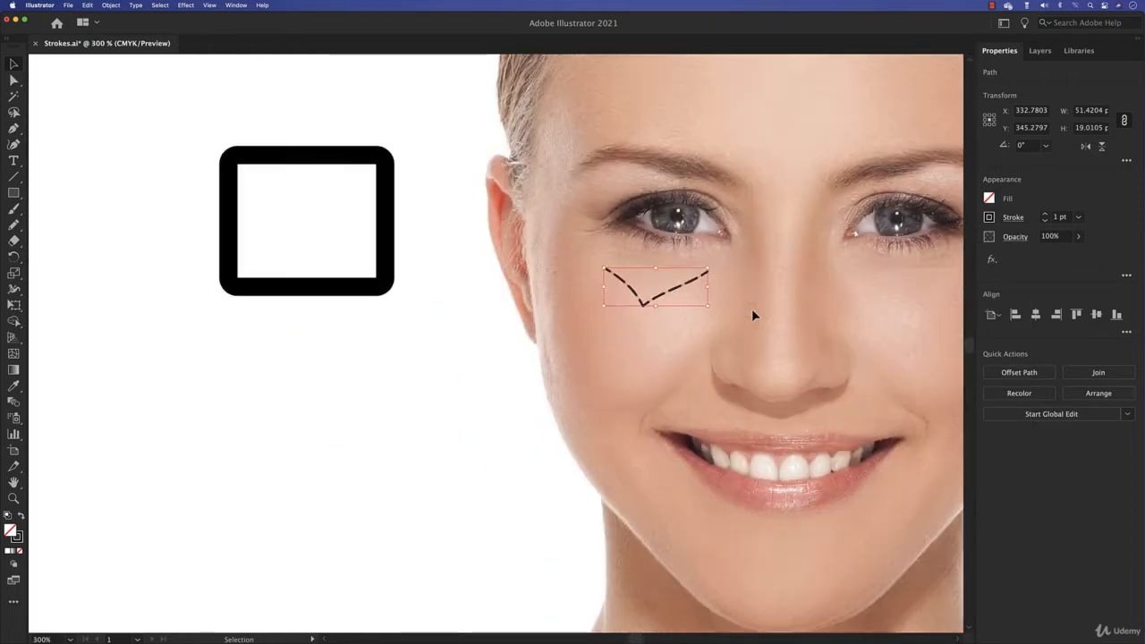
left_click_drag(766, 320, 494, 321)
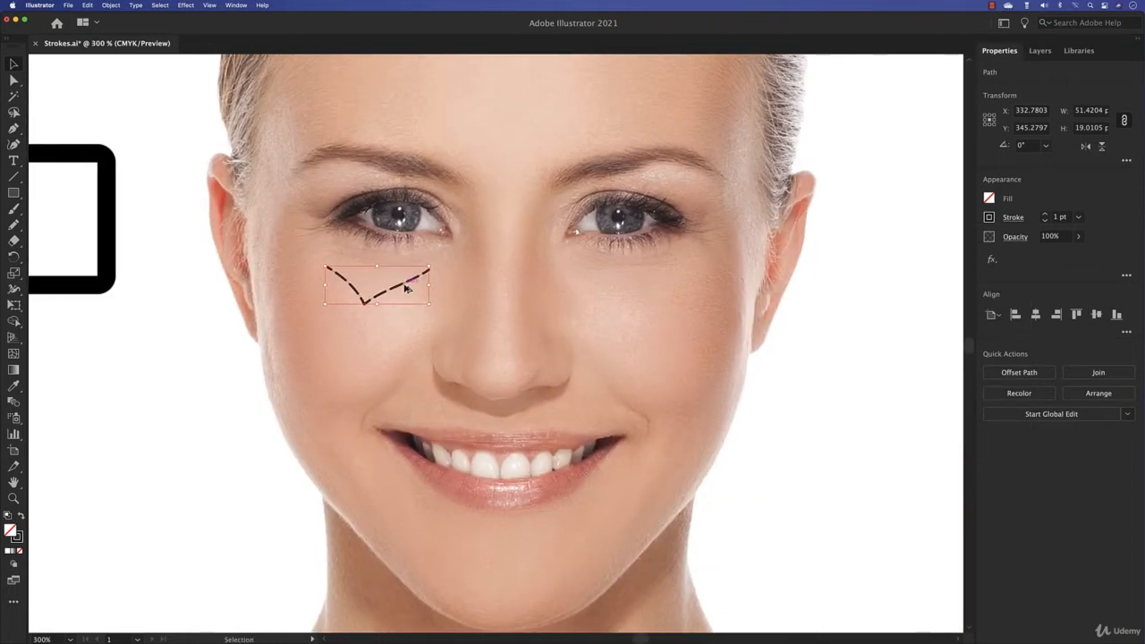
Duplicate the dashed V-shaped path to the matching spot under the other eye, then deselect the copy
left_click_drag(405, 286, 659, 298)
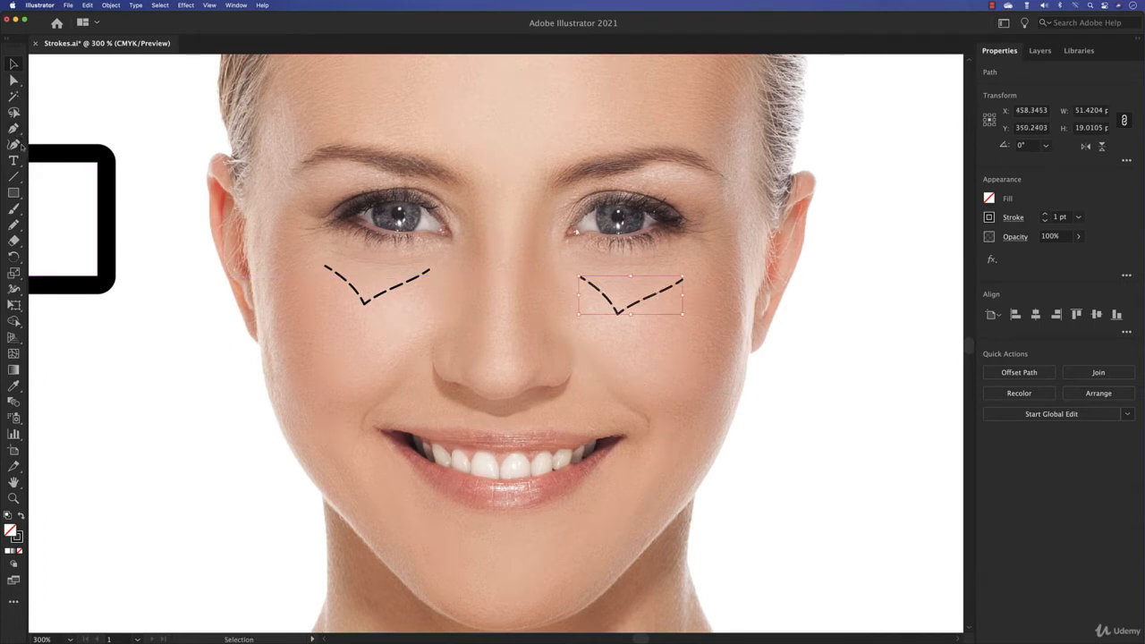
left_click(13, 144)
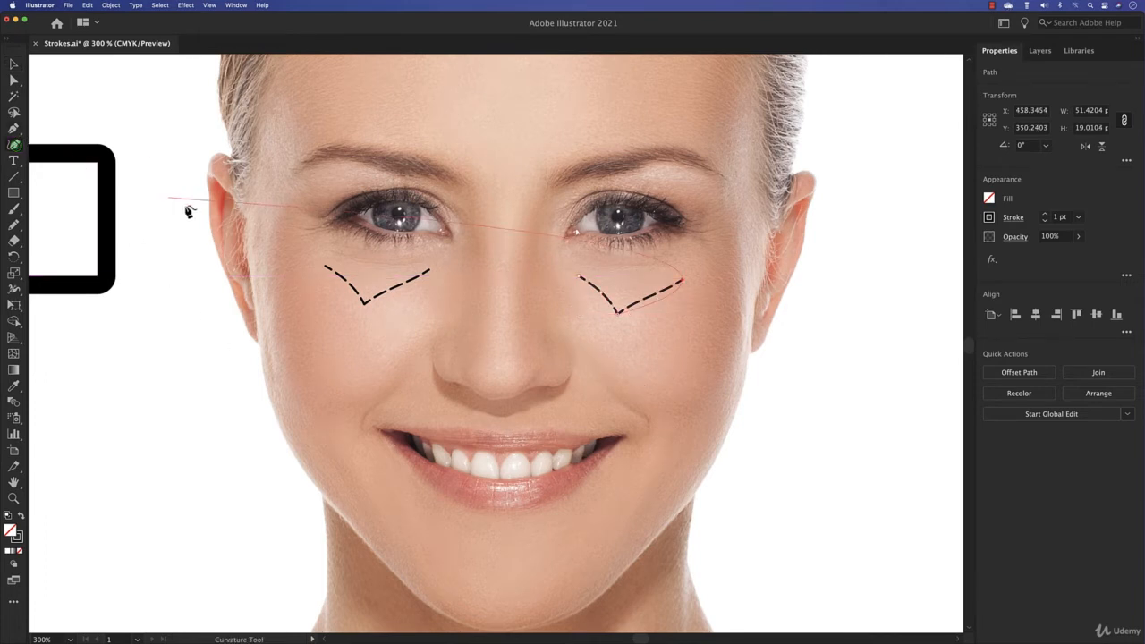
key("v")
left_click(242, 212, "super")
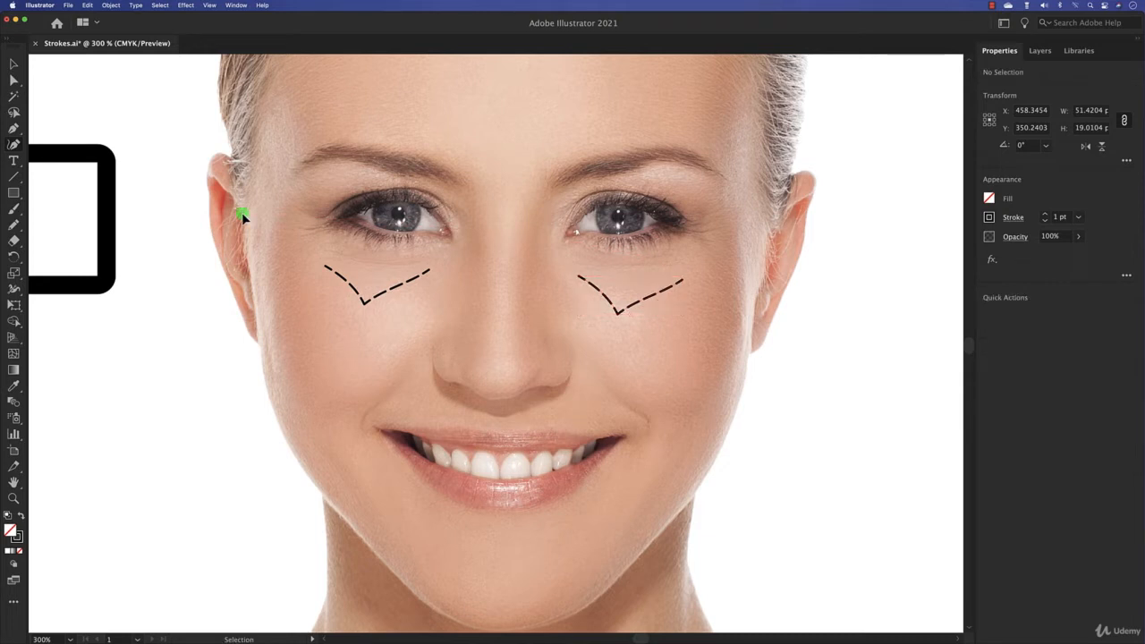
Draw a curve along the jaw from ear to chin to ear with the Curvature tool, narrowed to about 253 by 200 pt
left_click(246, 218)
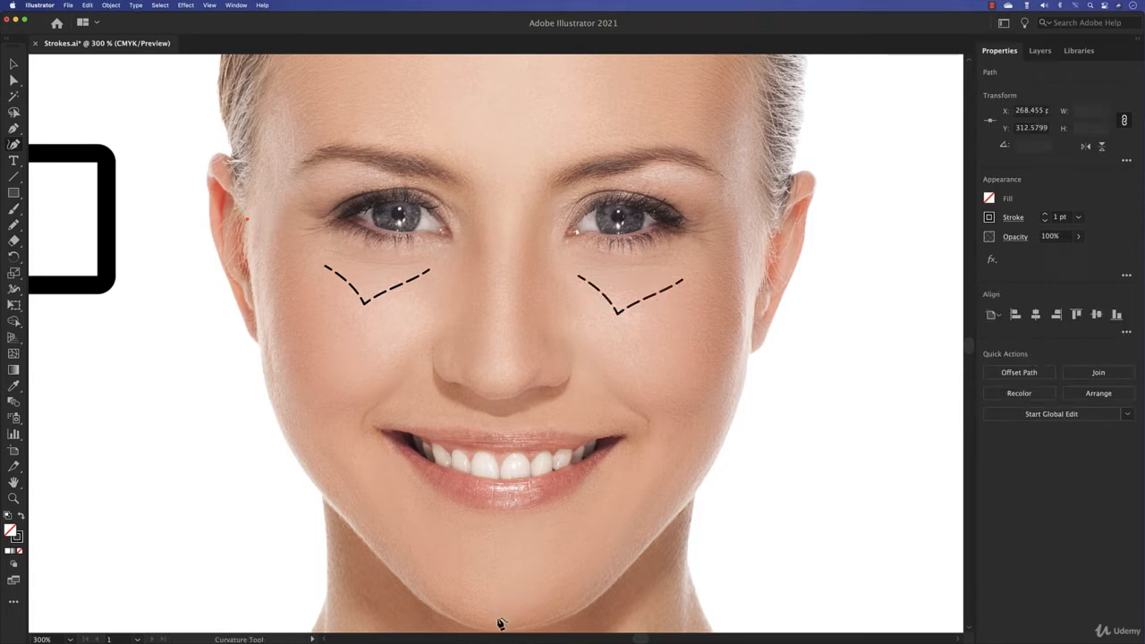
left_click(496, 620)
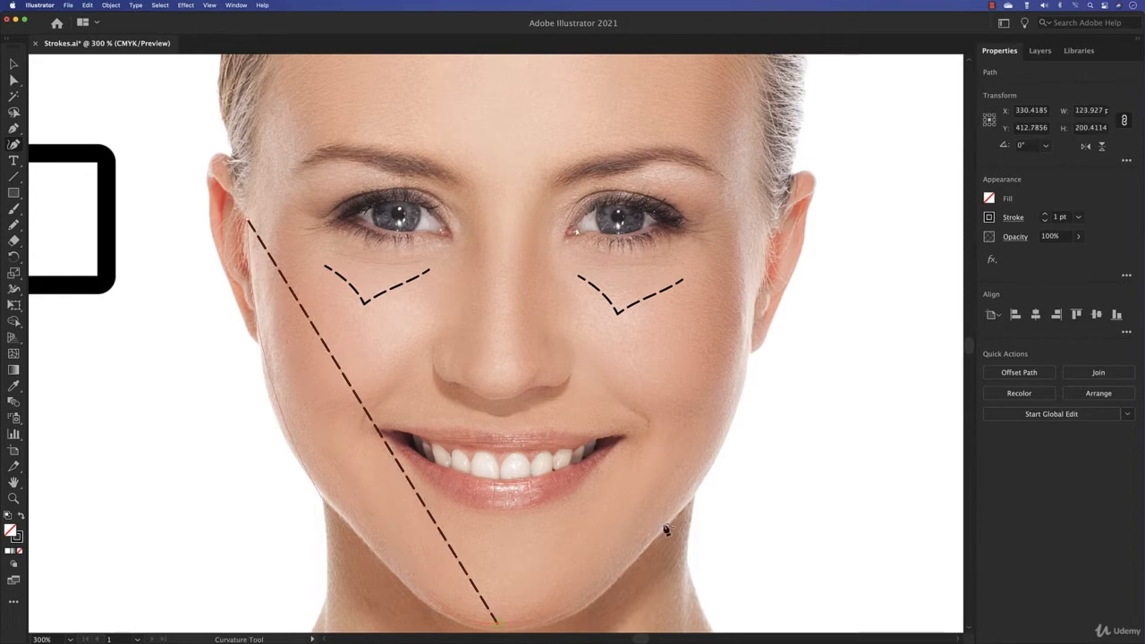
left_click(760, 221)
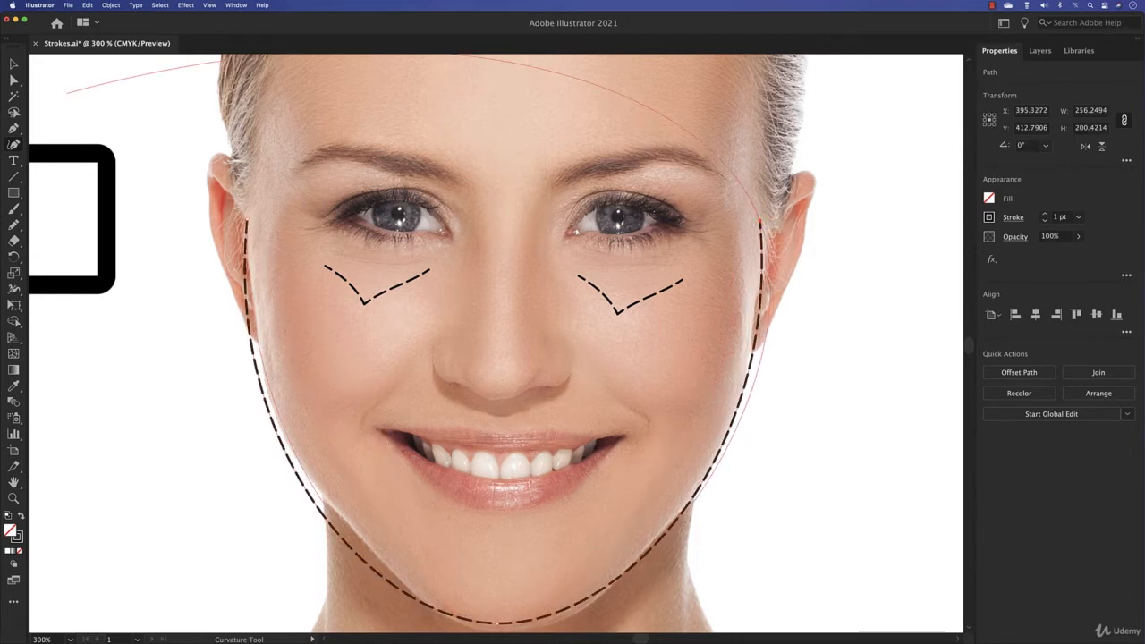
left_click(13, 65)
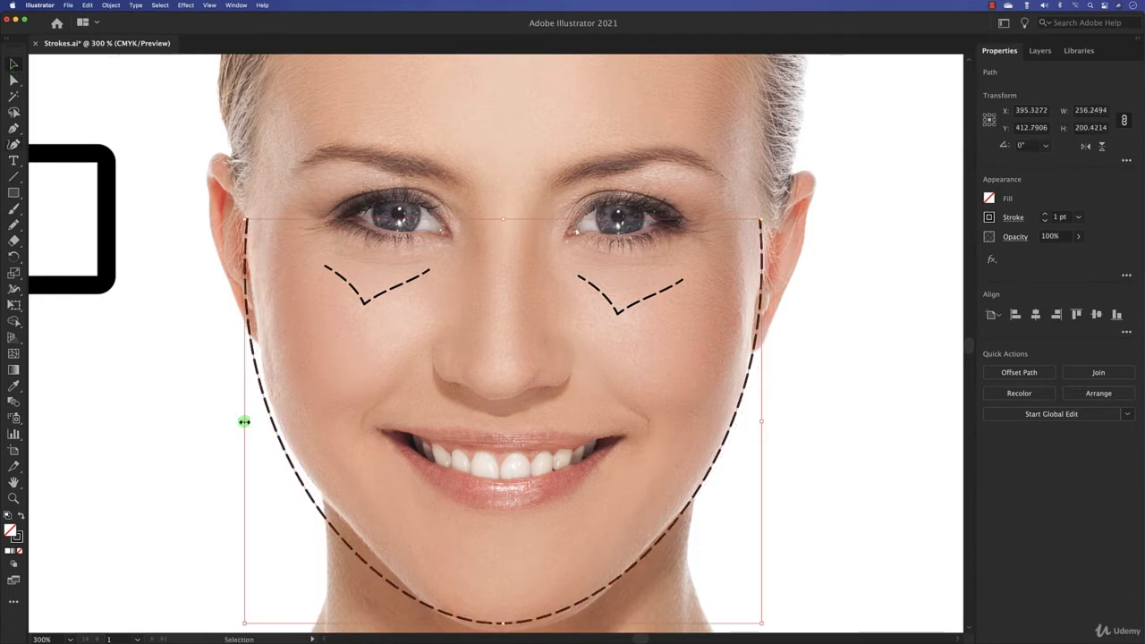
left_click_drag(244, 422, 252, 421)
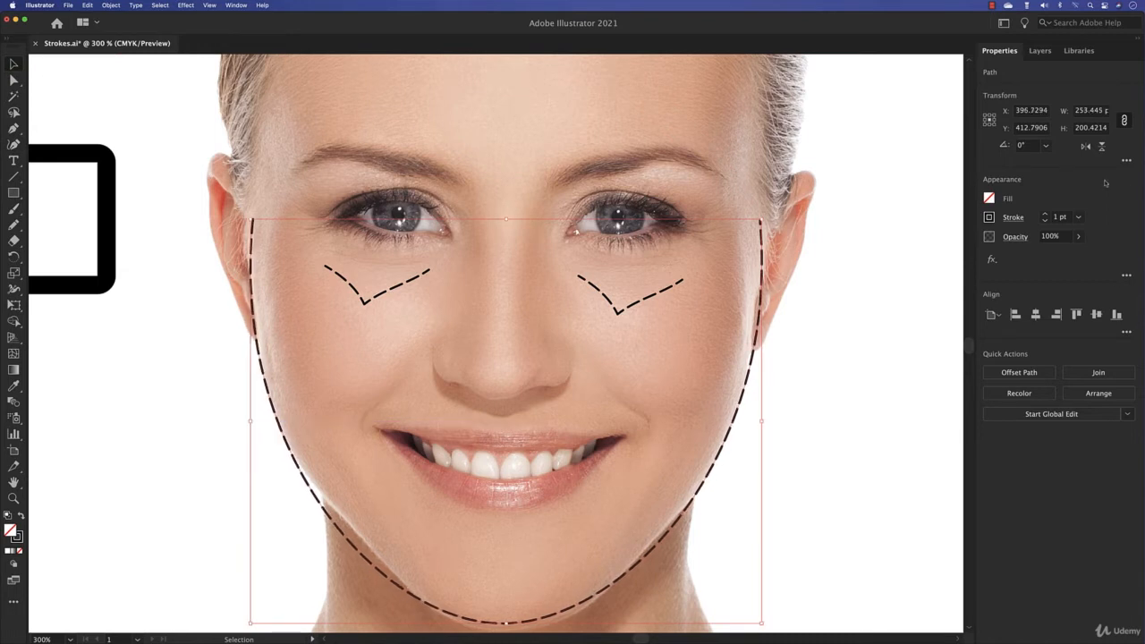
Make the jawline curve dotted by giving its stroke a Round Cap and a 0 pt dash
left_click(1012, 216)
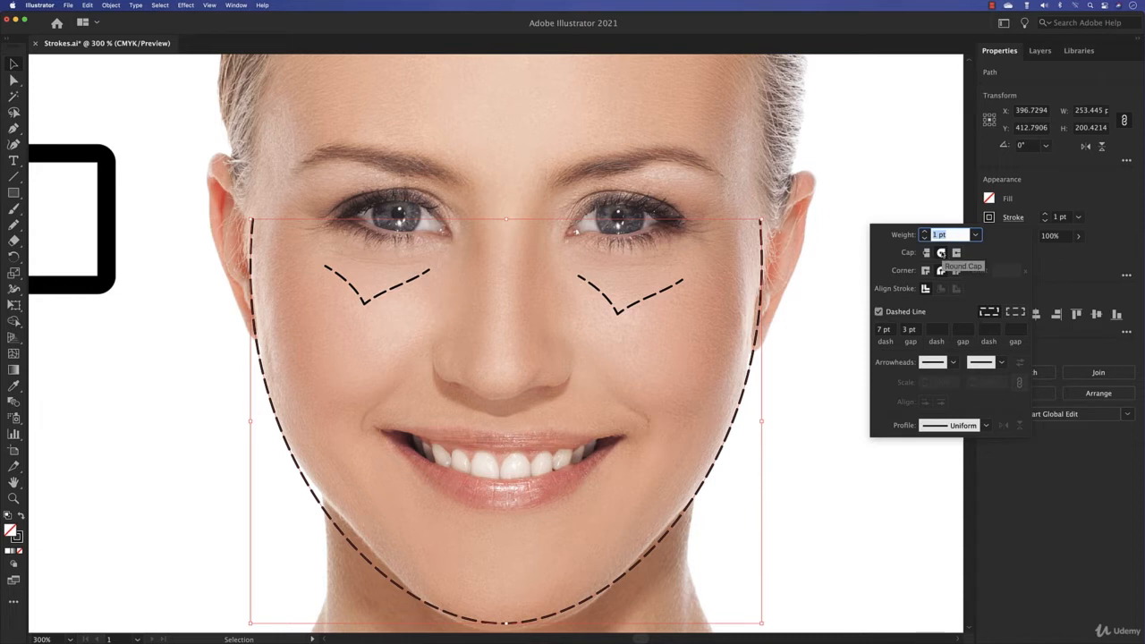
left_click(941, 253)
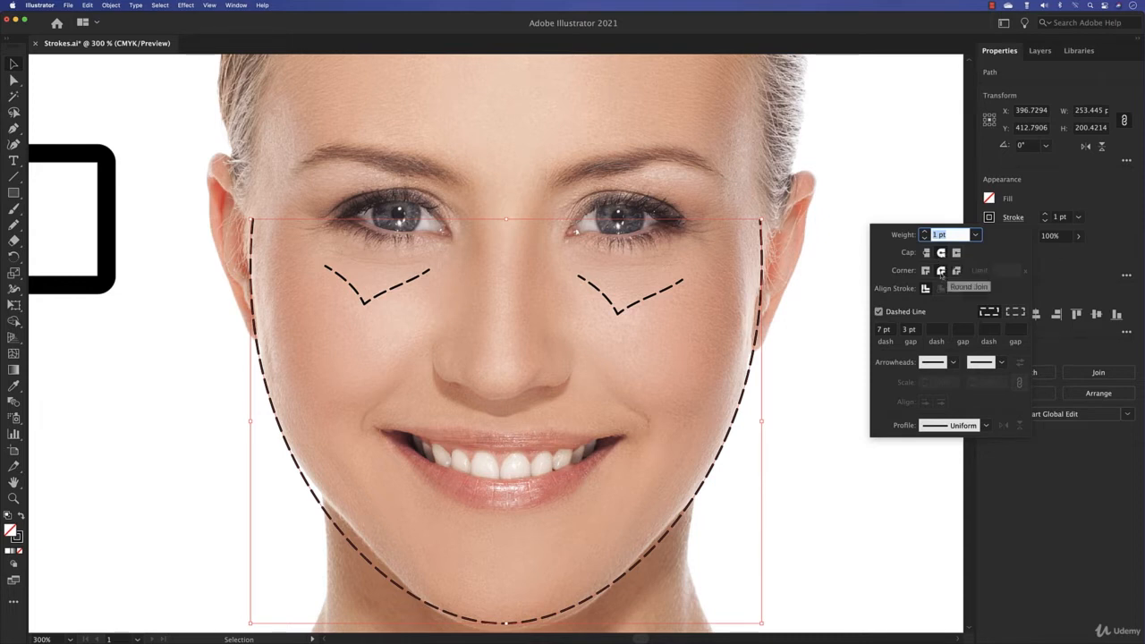
left_click(888, 329)
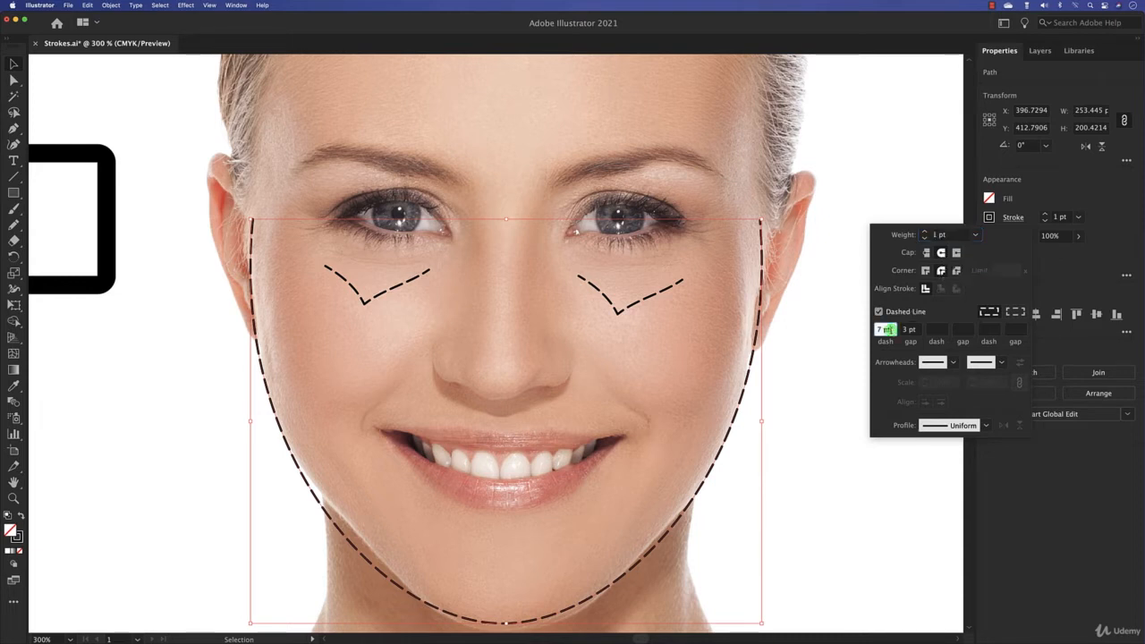
type("0")
key("Tab")
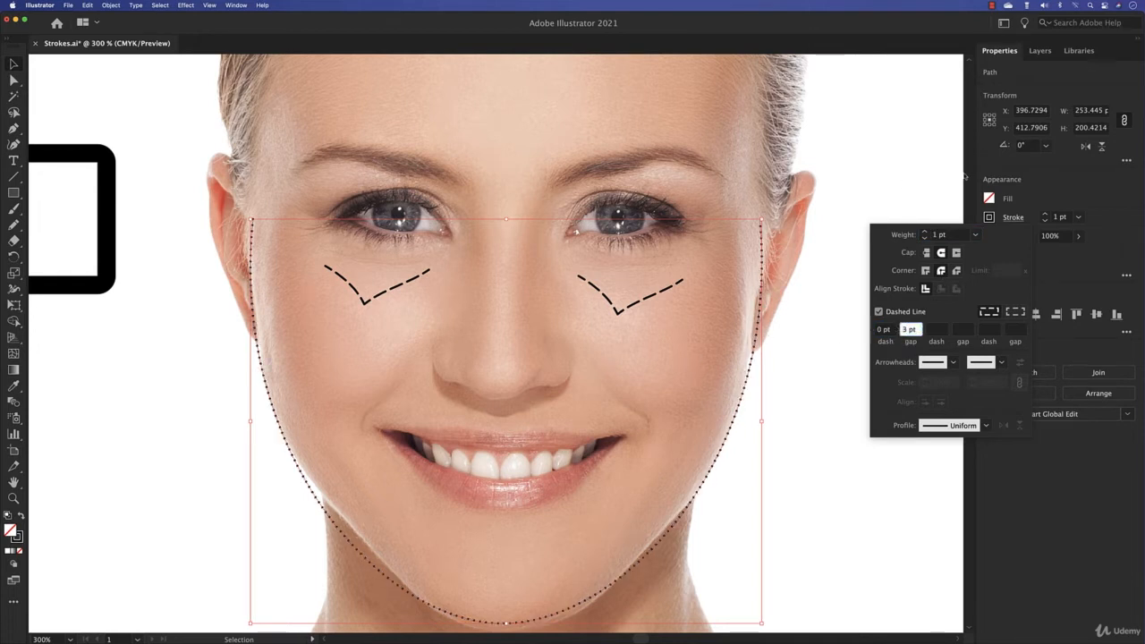
Set the dotted jawline's stroke weight to 3 pt and its dash gap to 6 pt
left_click(923, 232)
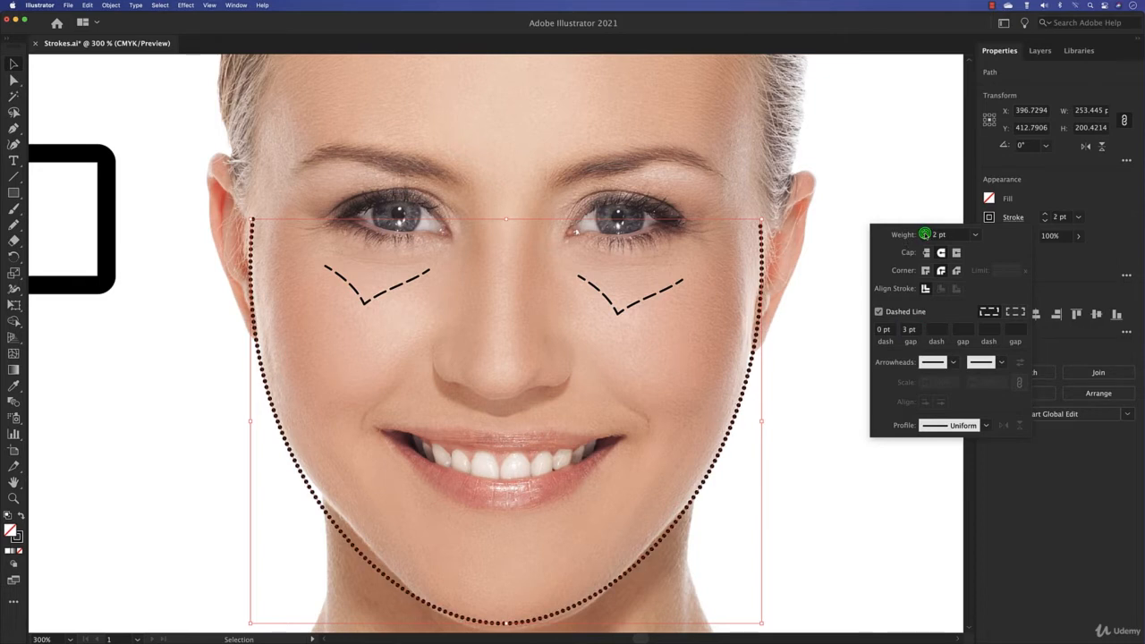
left_click(924, 233)
left_click(909, 330)
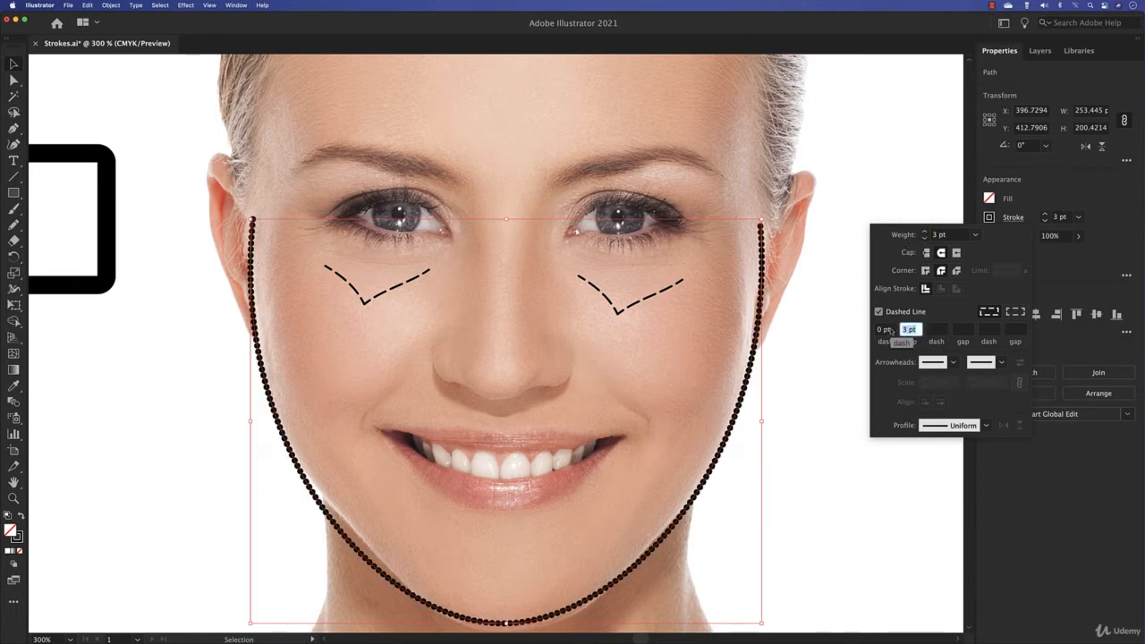
type("6")
left_click(884, 330)
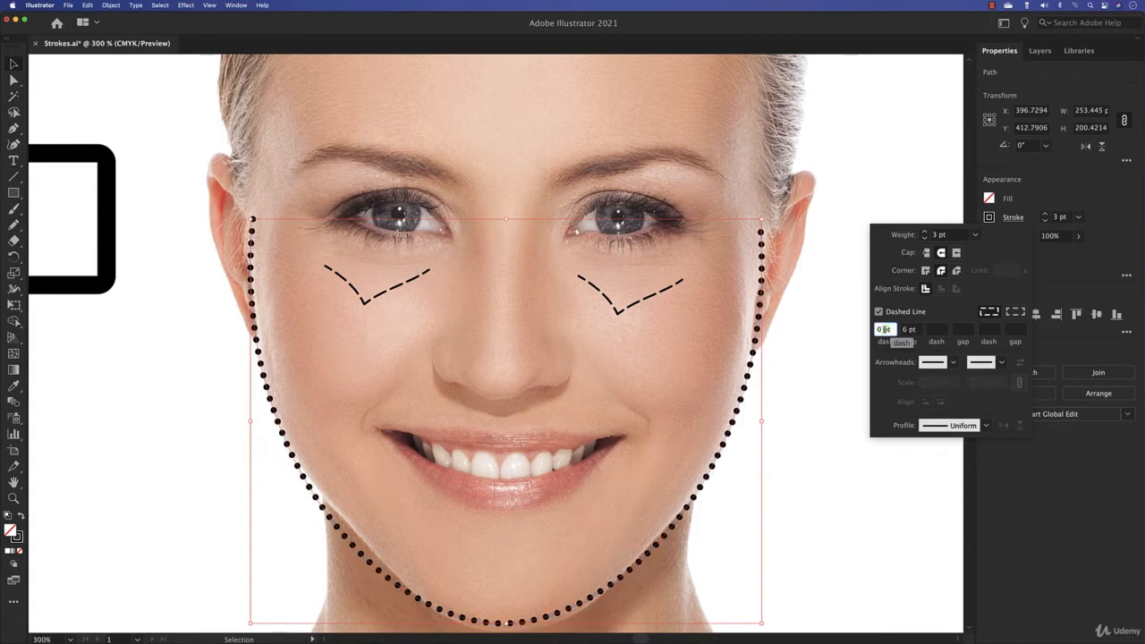
left_click(610, 455)
Draw an upward-bowed arc about 129 by 11 pt across the forehead with the Curvature tool
key("space")
left_click_drag(586, 328, 623, 519)
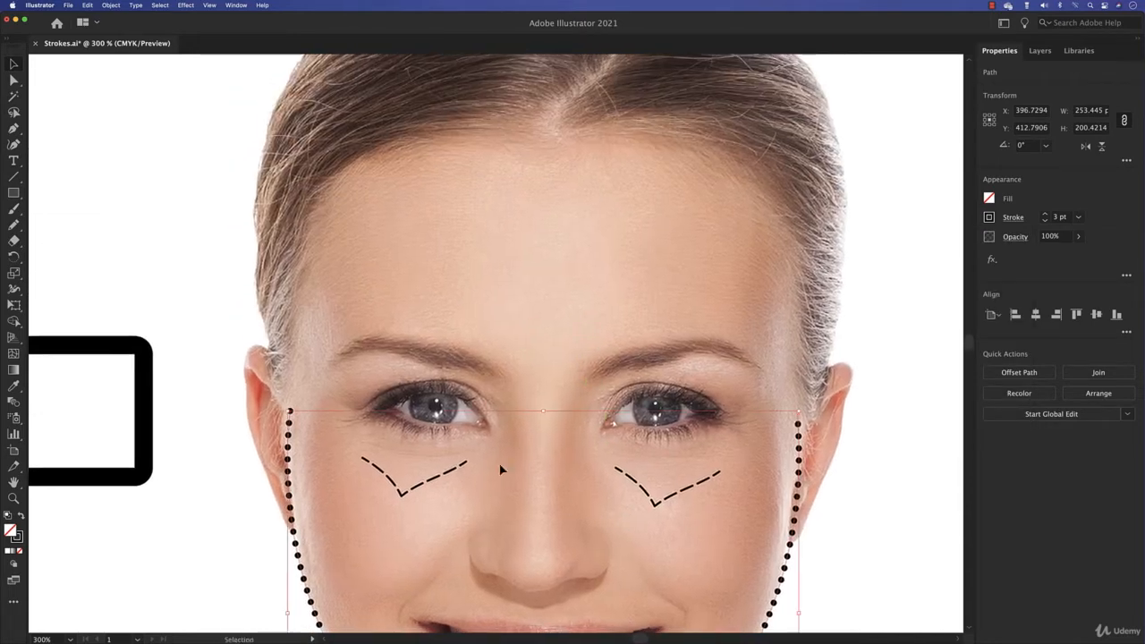
key("shift+grave")
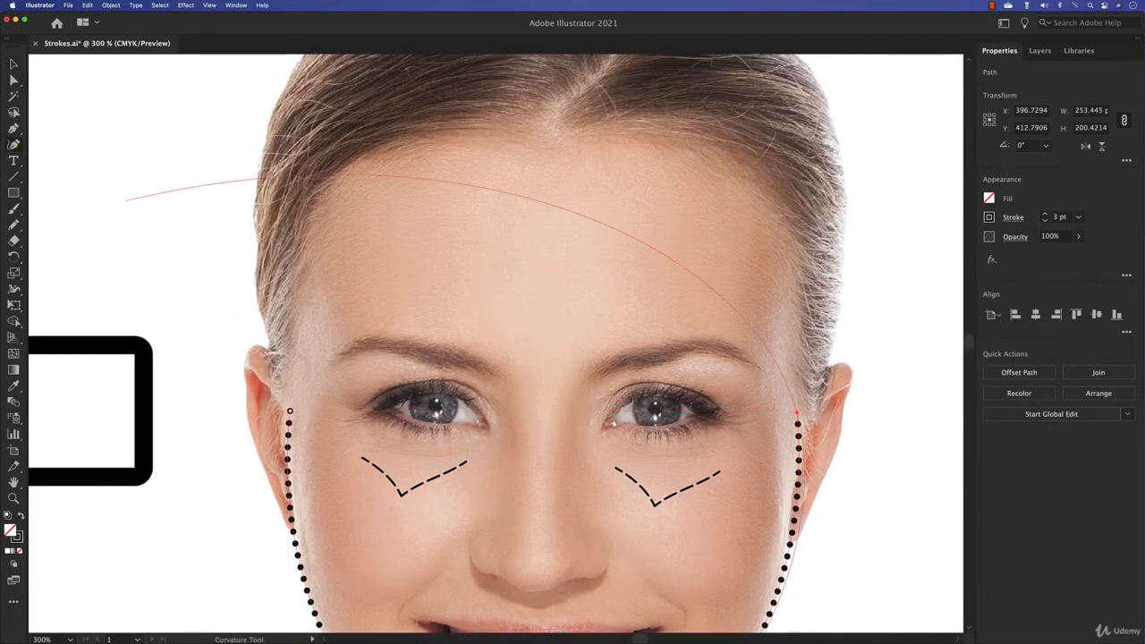
key("v")
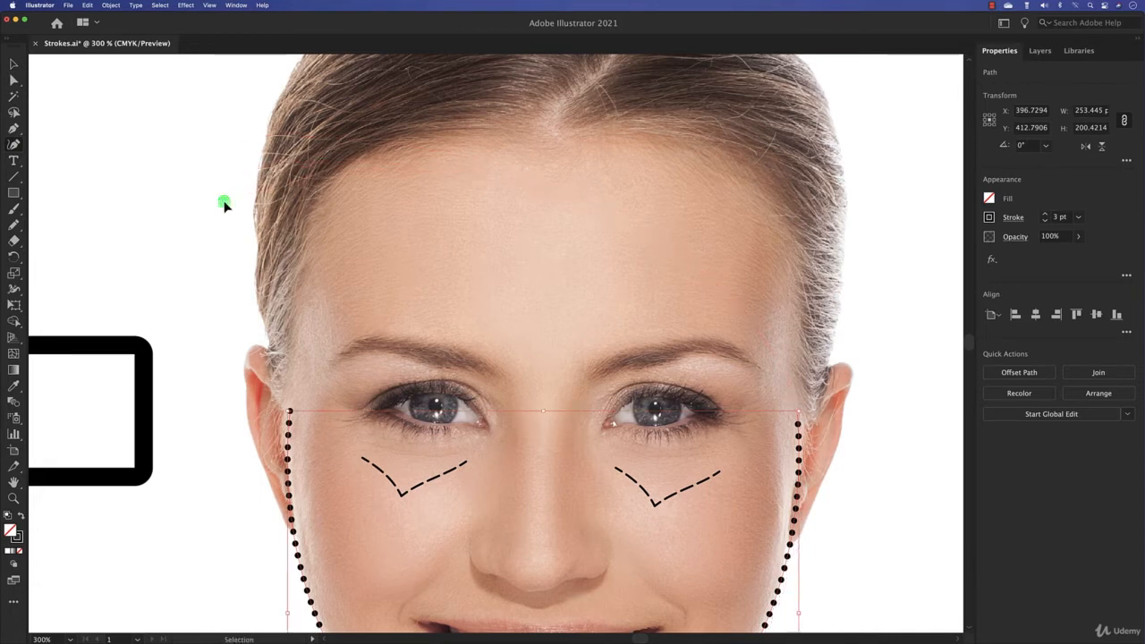
left_click(223, 204)
key("shift+grave")
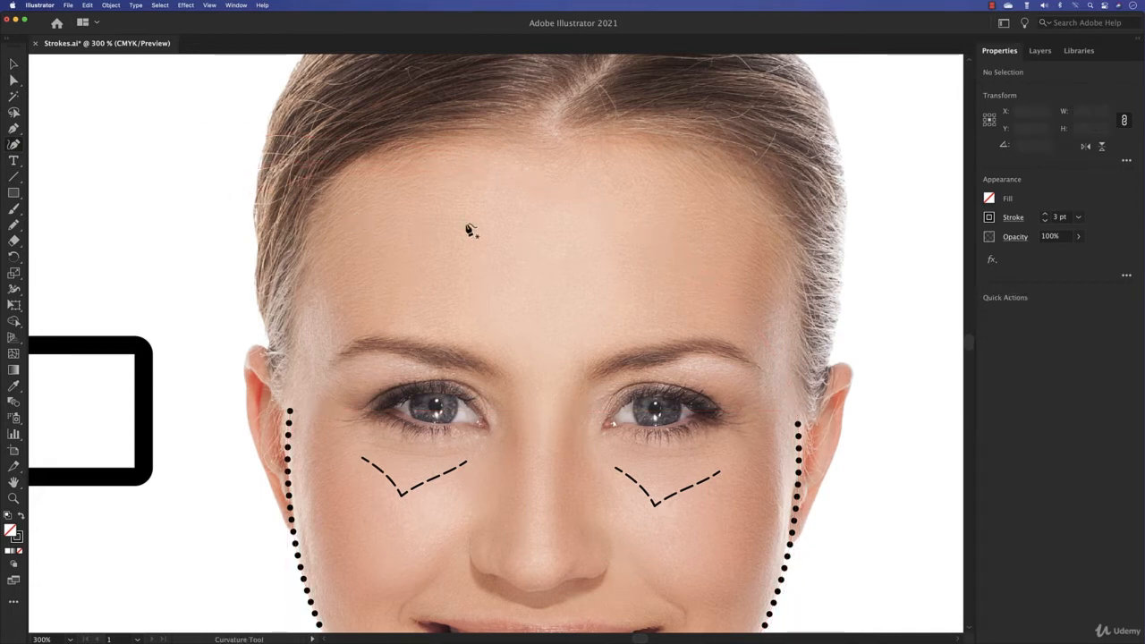
left_click(416, 227)
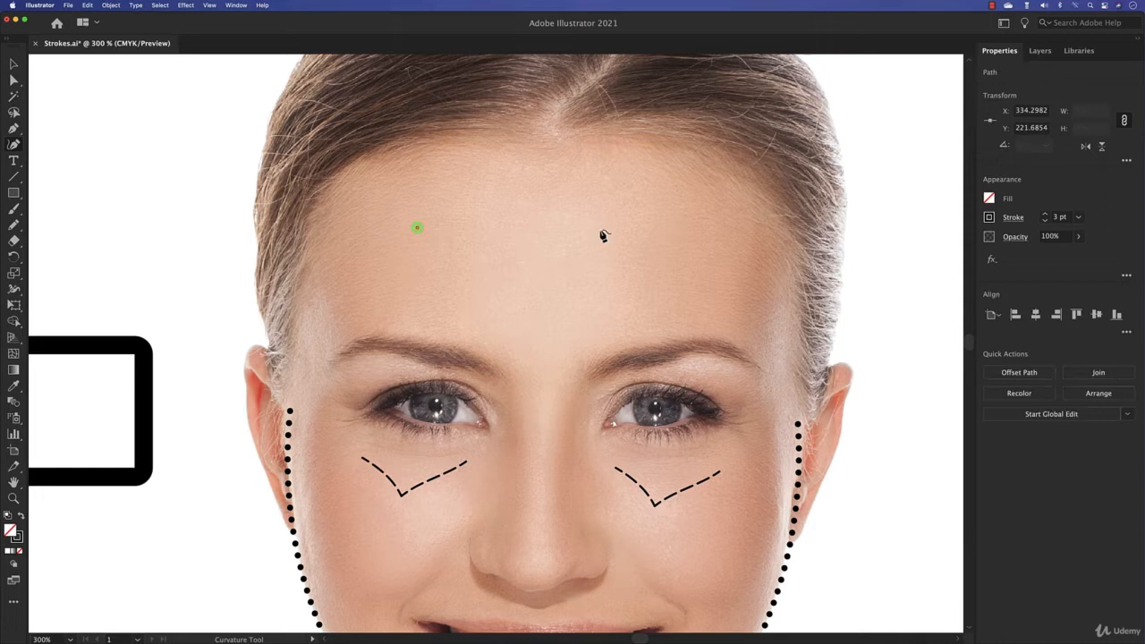
left_click(676, 229)
mouse_move(564, 227)
left_mouse_down()
mouse_move(562, 210)
mouse_move(572, 215)
left_mouse_up()
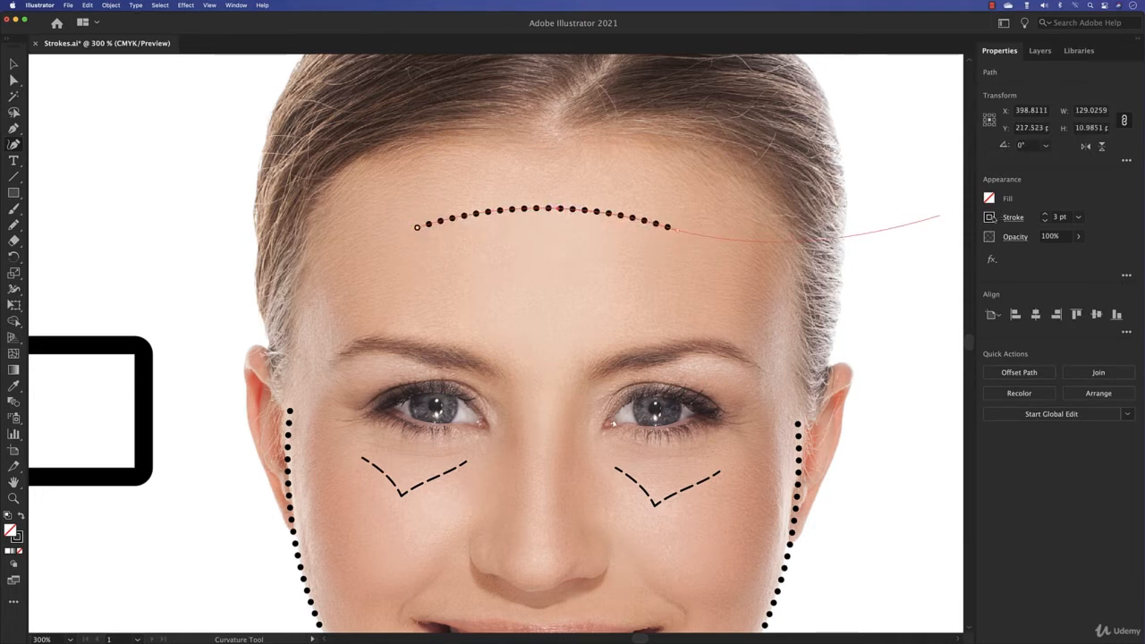
Turn the forehead arc into a solid 1 pt line with Butt Cap ends and no dashes
left_click(989, 217)
left_click(1007, 219)
left_click(1006, 220)
left_click(926, 253)
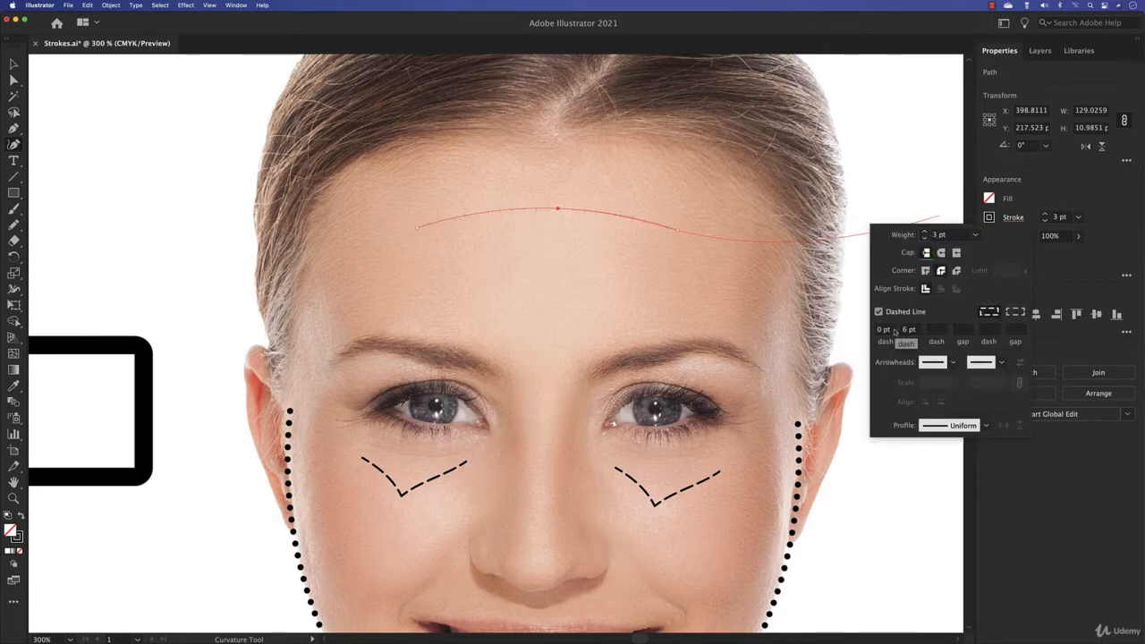
left_click(900, 314)
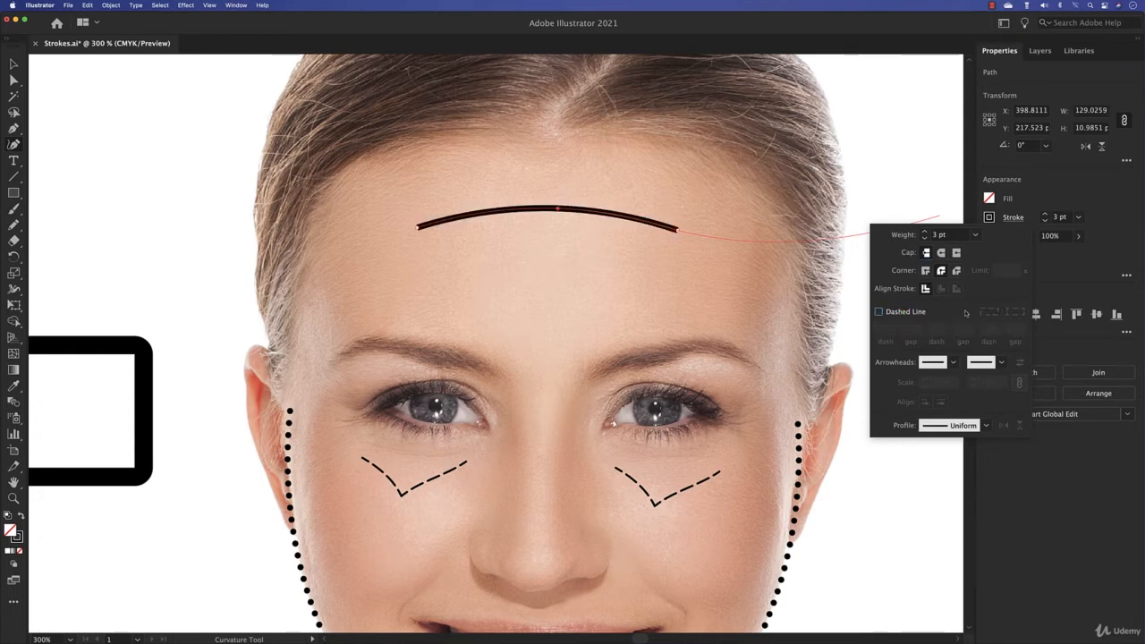
left_click(924, 238)
left_click(924, 238)
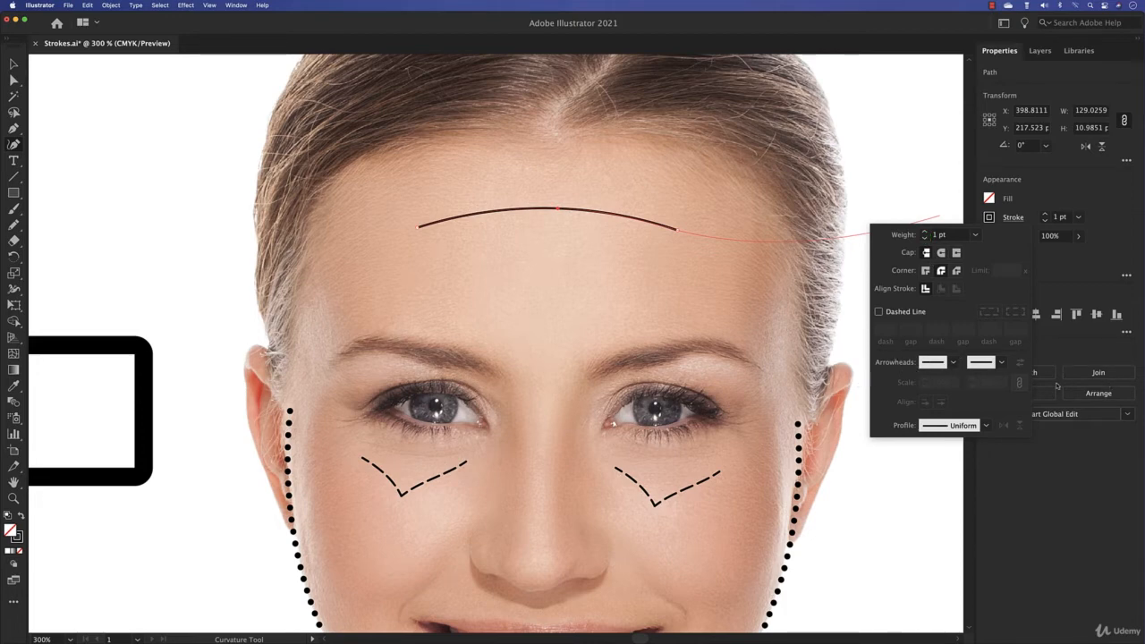
Add the Arrow 1 arrowhead to both the start and the end of the forehead arc
left_click(953, 363)
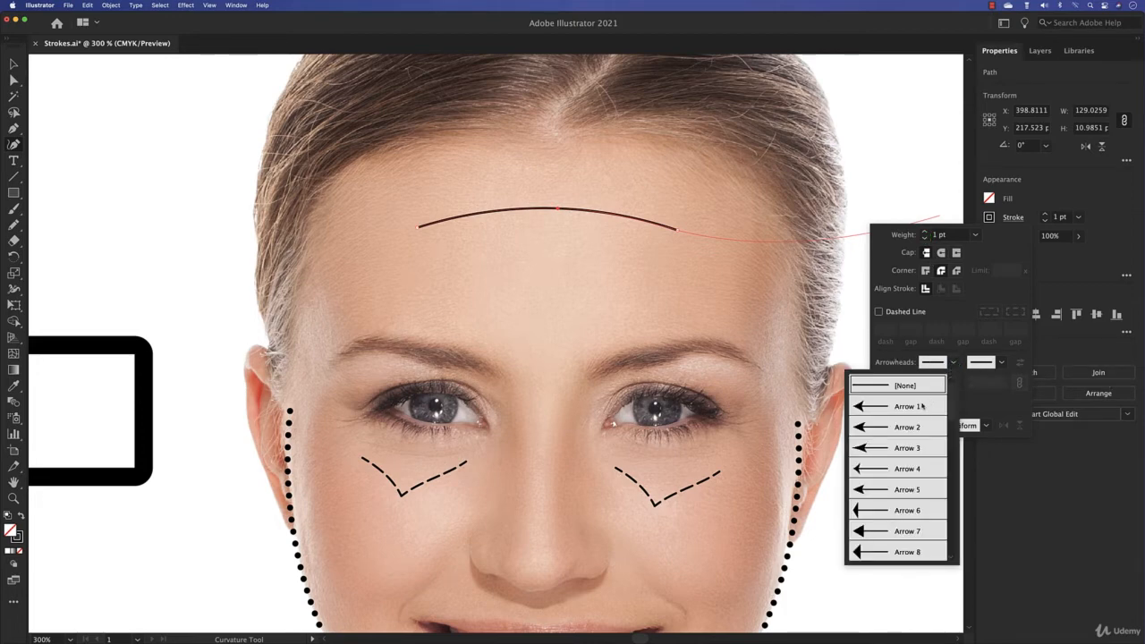
left_click(922, 406)
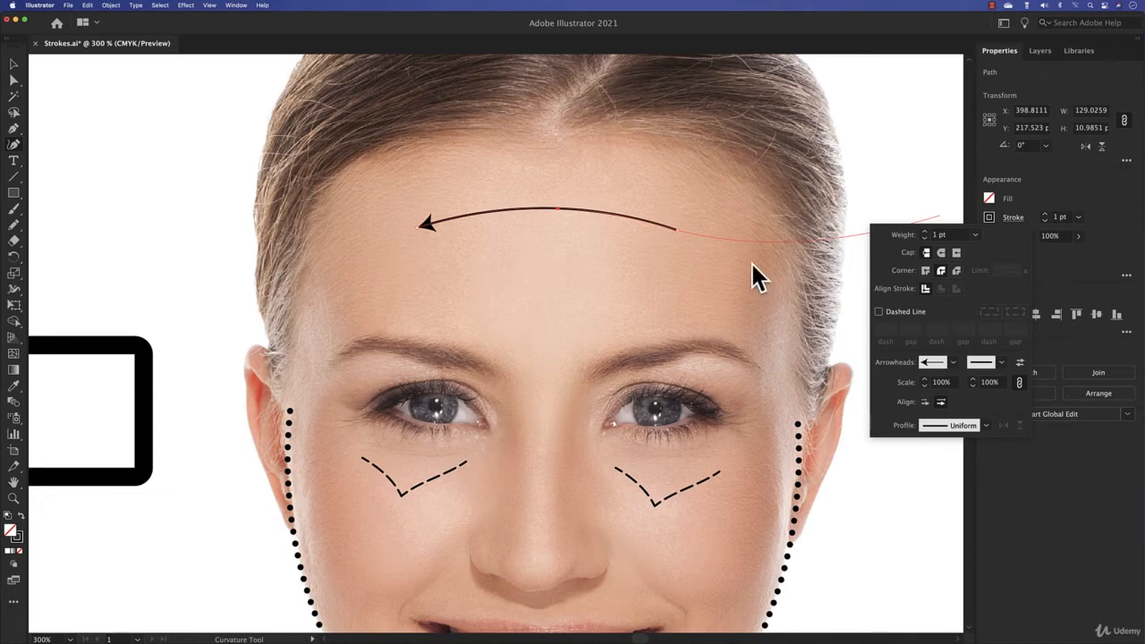
left_click(992, 367)
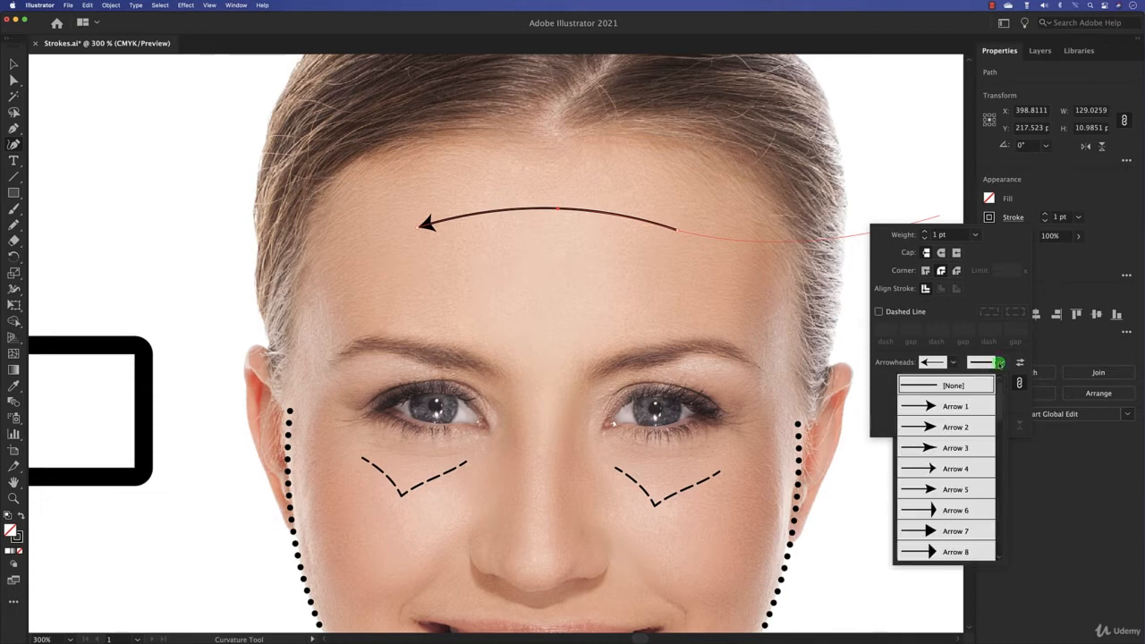
left_click(964, 406)
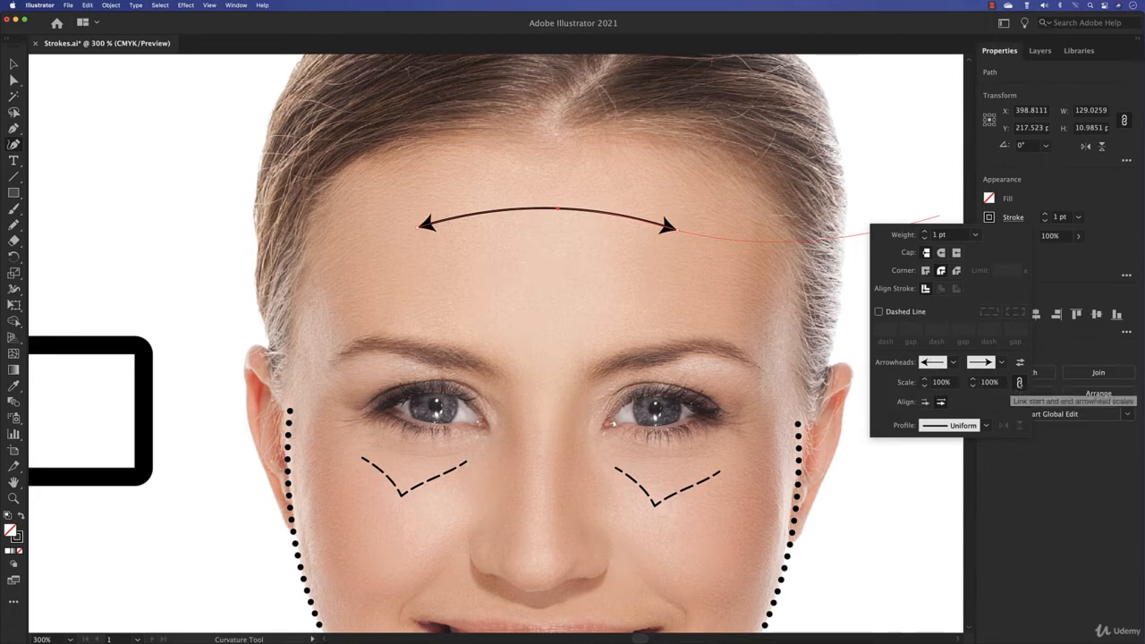
Scale both arrowheads of the forehead arc to 50% and apply the elliptical width profile that tapers at both ends
left_click(972, 386)
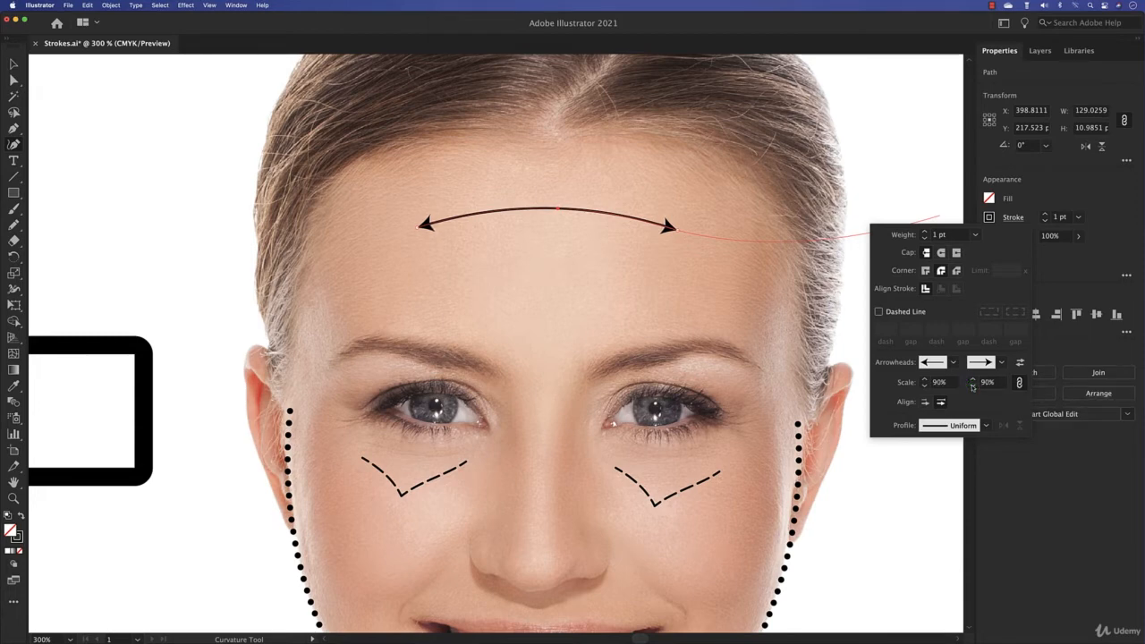
left_click(972, 386)
left_click(972, 385)
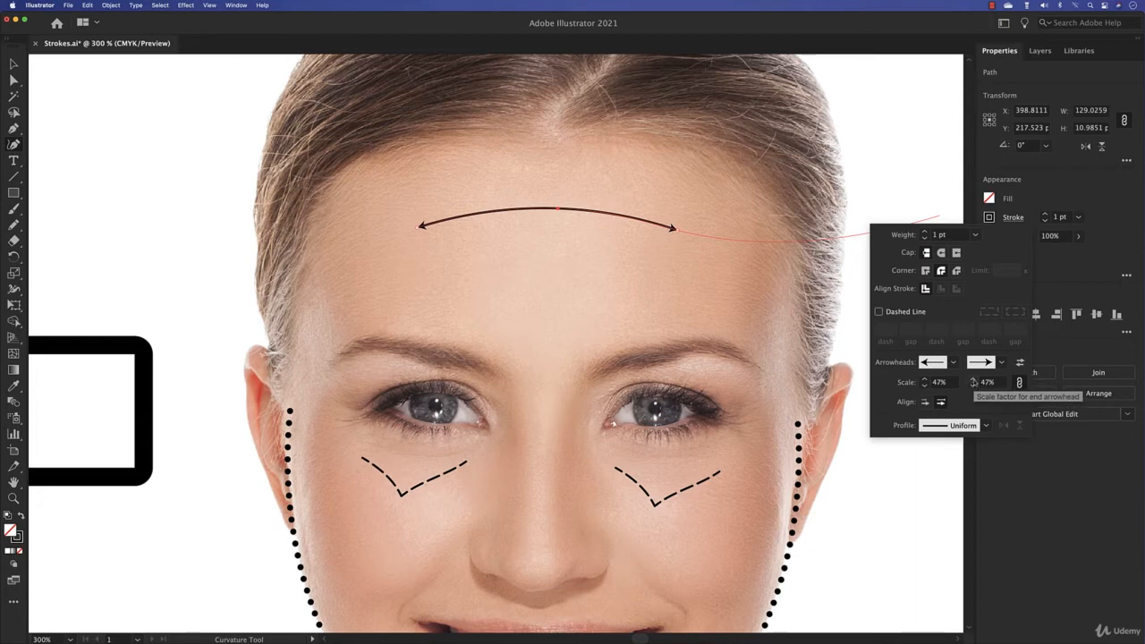
left_click(961, 425)
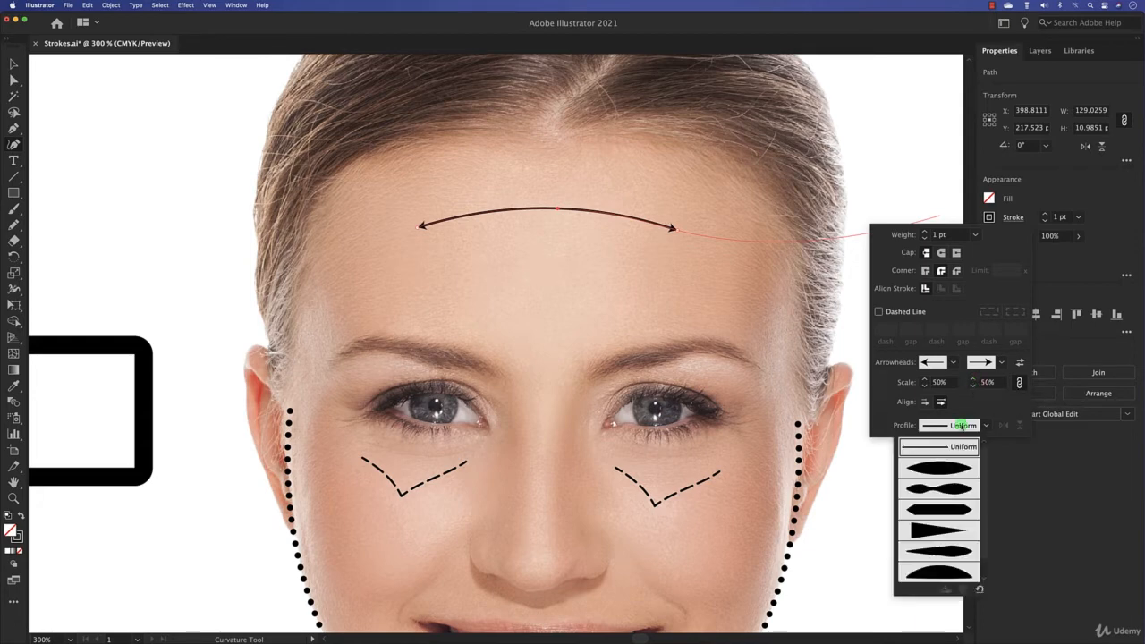
left_click(951, 468)
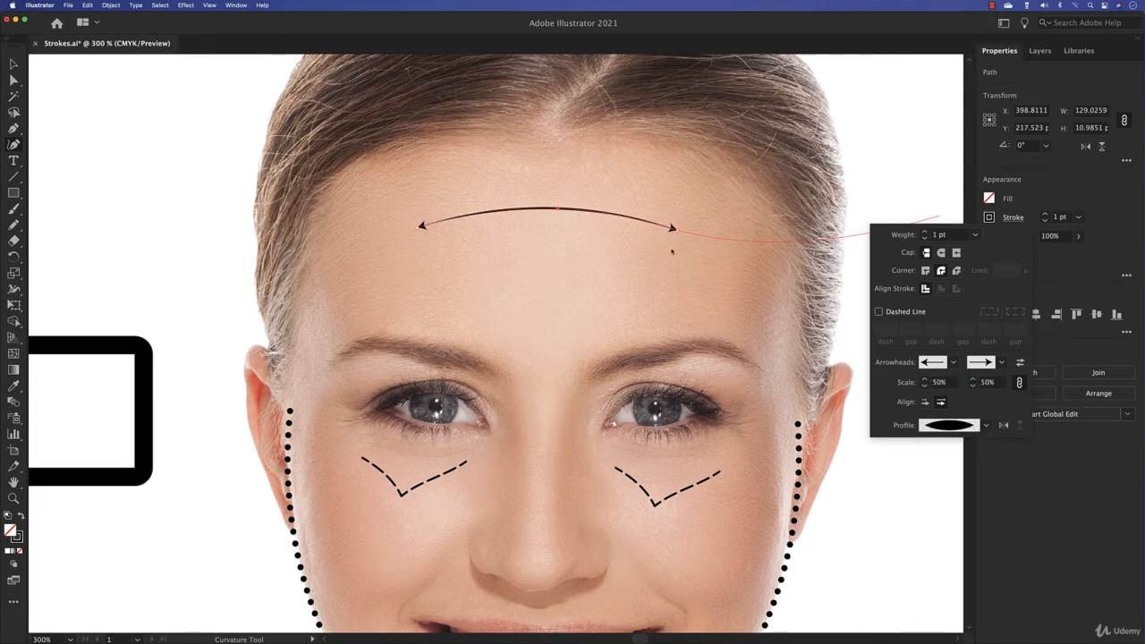
Unlink the arrowhead scales, enlarge only the end arrowhead of the forehead arc, and deselect the arc
left_click(1018, 382)
left_click(973, 379)
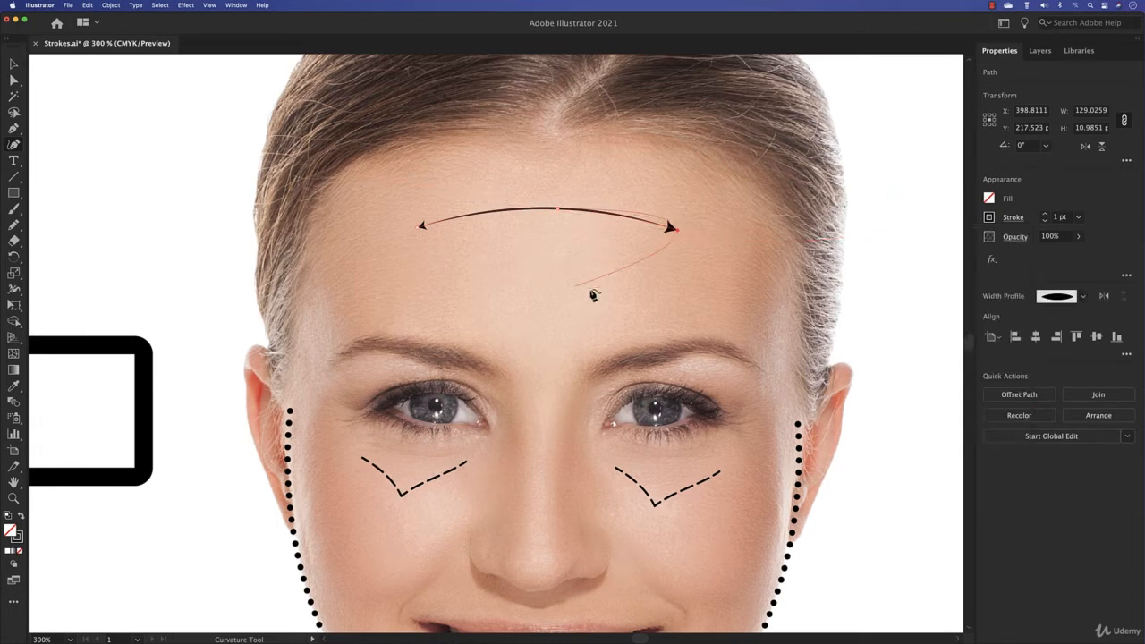
key("Escape")
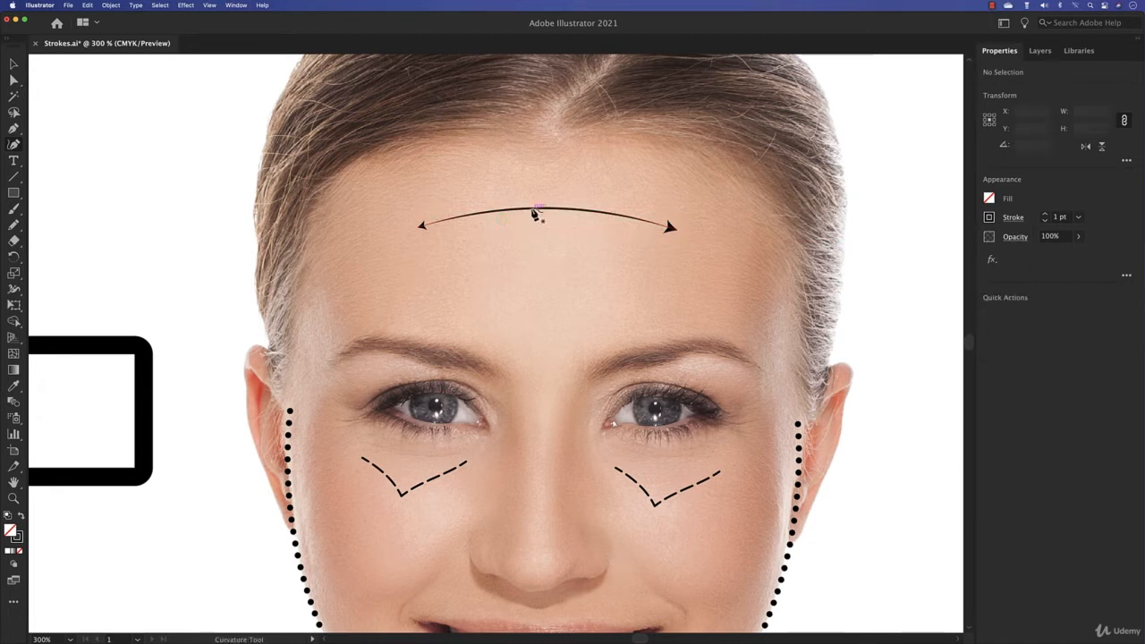
key("v")
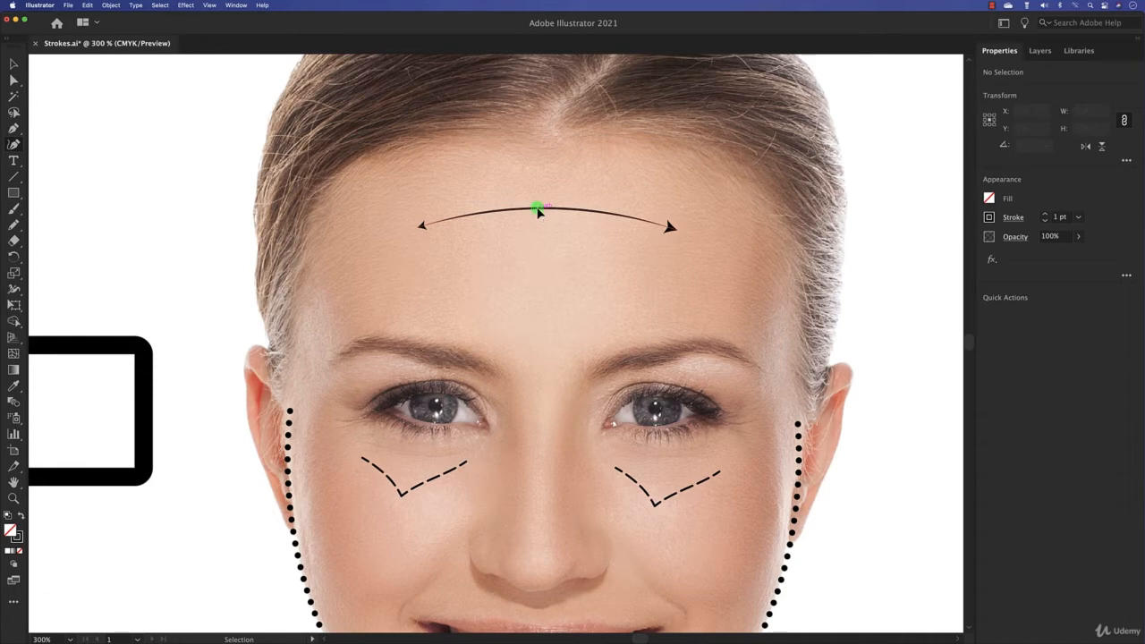
Duplicate the double-arrow forehead arc twice, placing the copies one below the other beneath the original
left_click_drag(538, 209, 540, 257)
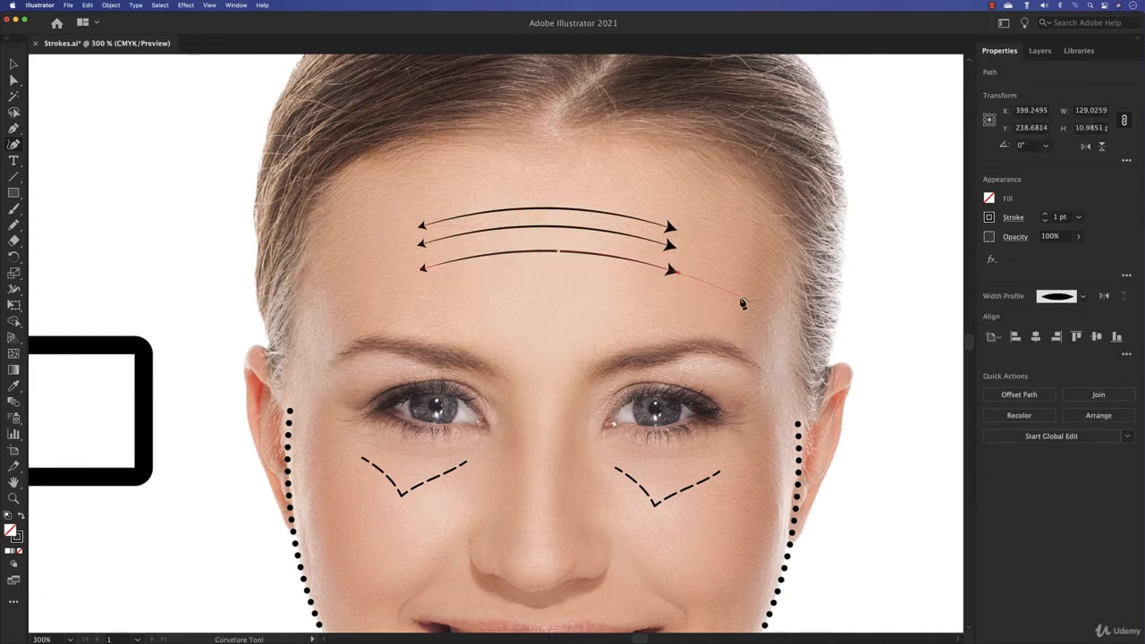
Center the stroke of the rectangle beside the face on its path and reduce the stroke weight to 3 pt
scroll(743, 301, "left", 5)
left_click(265, 313)
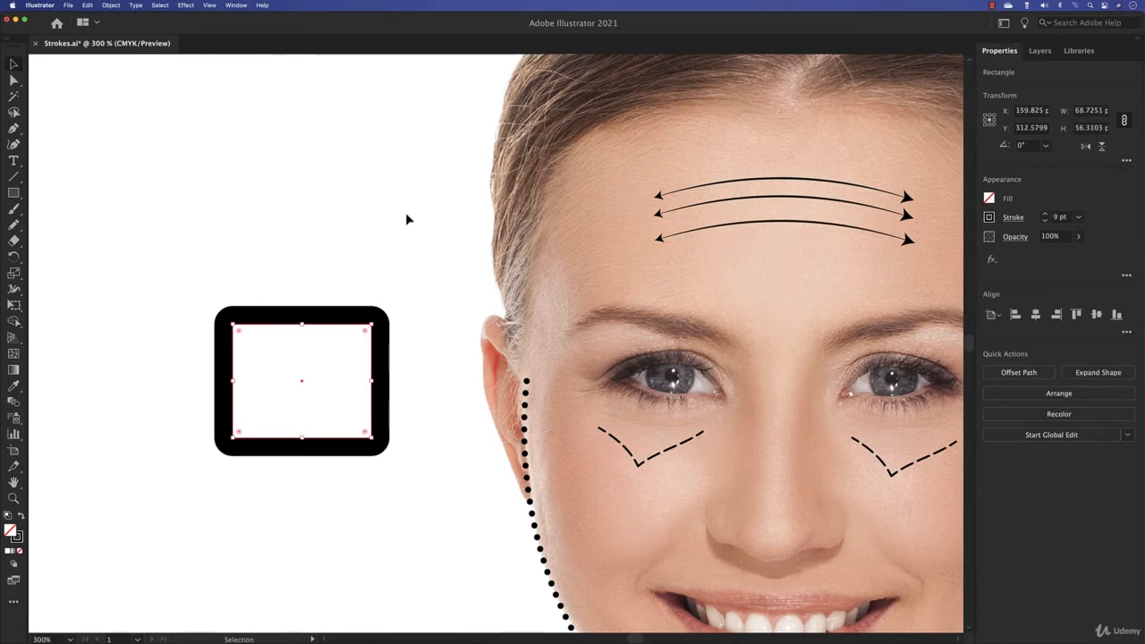
left_click(1013, 217)
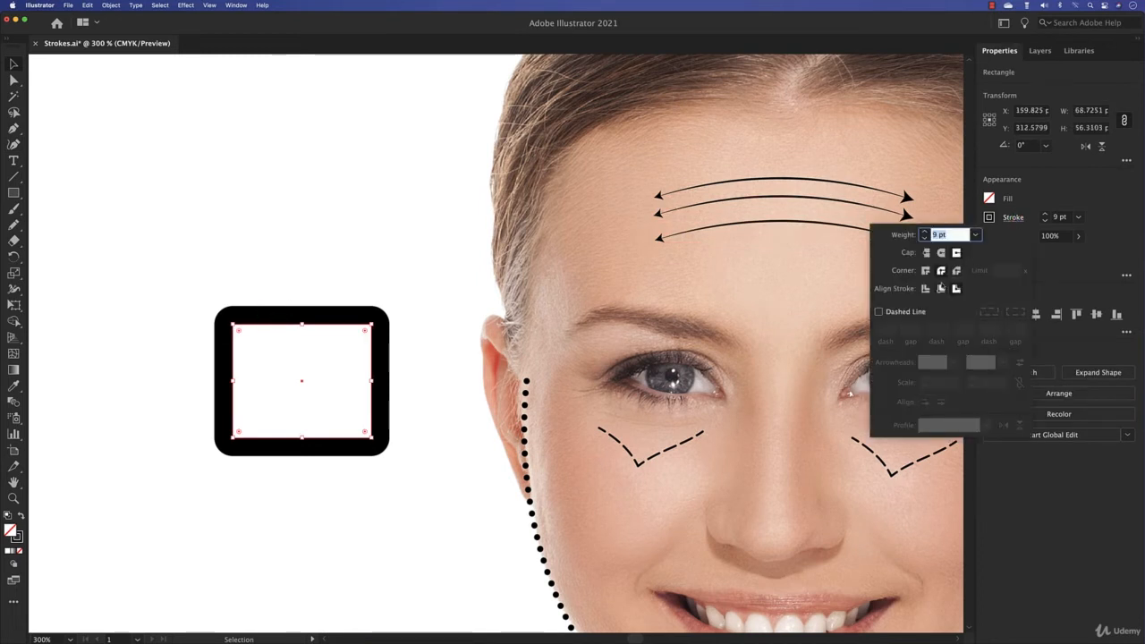
left_click(925, 288)
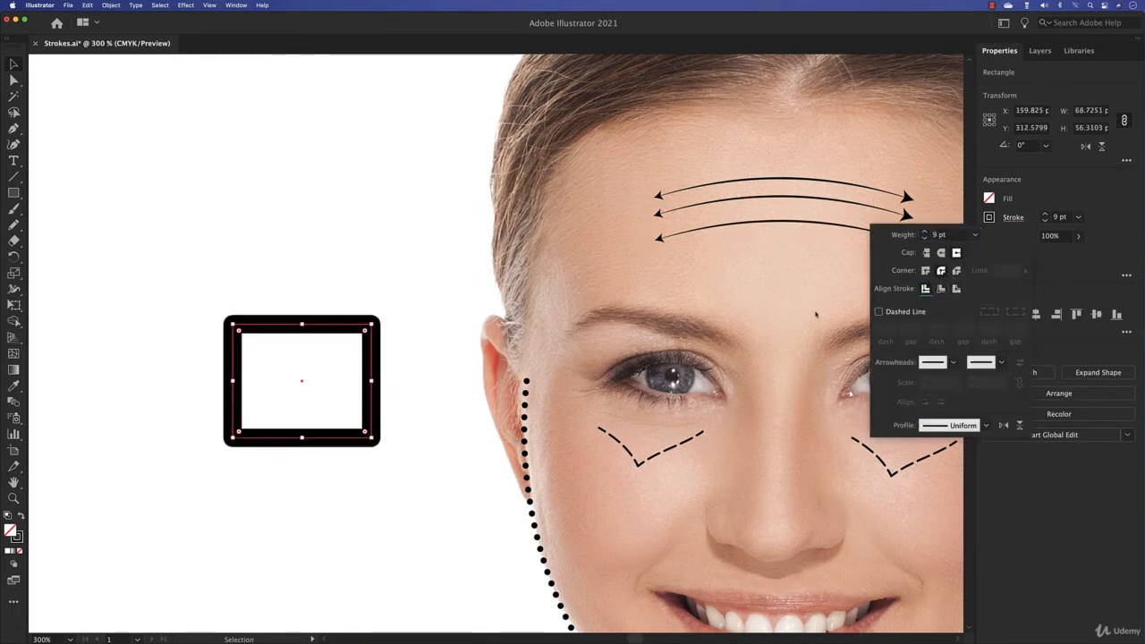
left_click(926, 237)
left_click(925, 237)
left_click(925, 237)
left_click(926, 237)
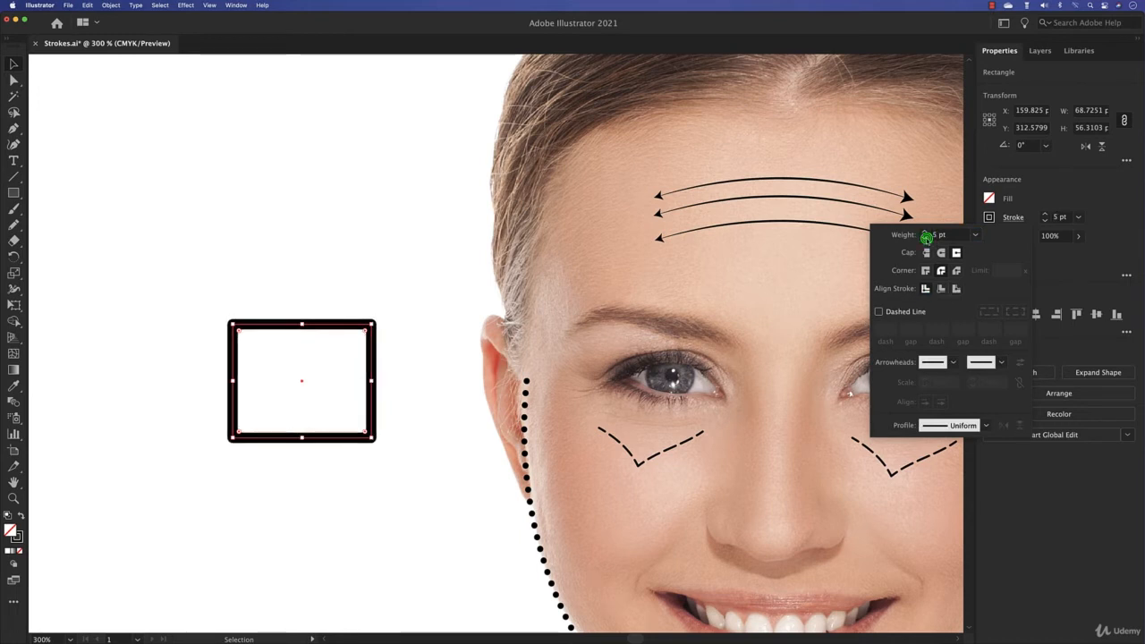
left_click(925, 236)
left_click(926, 237)
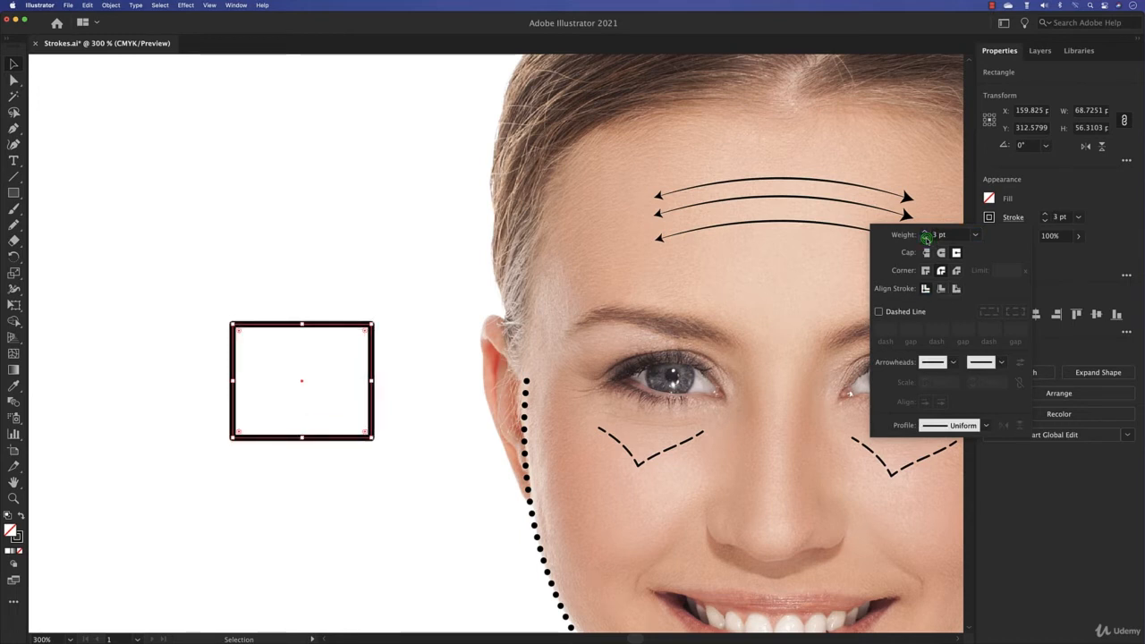
Make the rectangle's outline dashed with Butt Cap ends, a 5 pt dash and an empty gap value, and deselect it
left_click(892, 313)
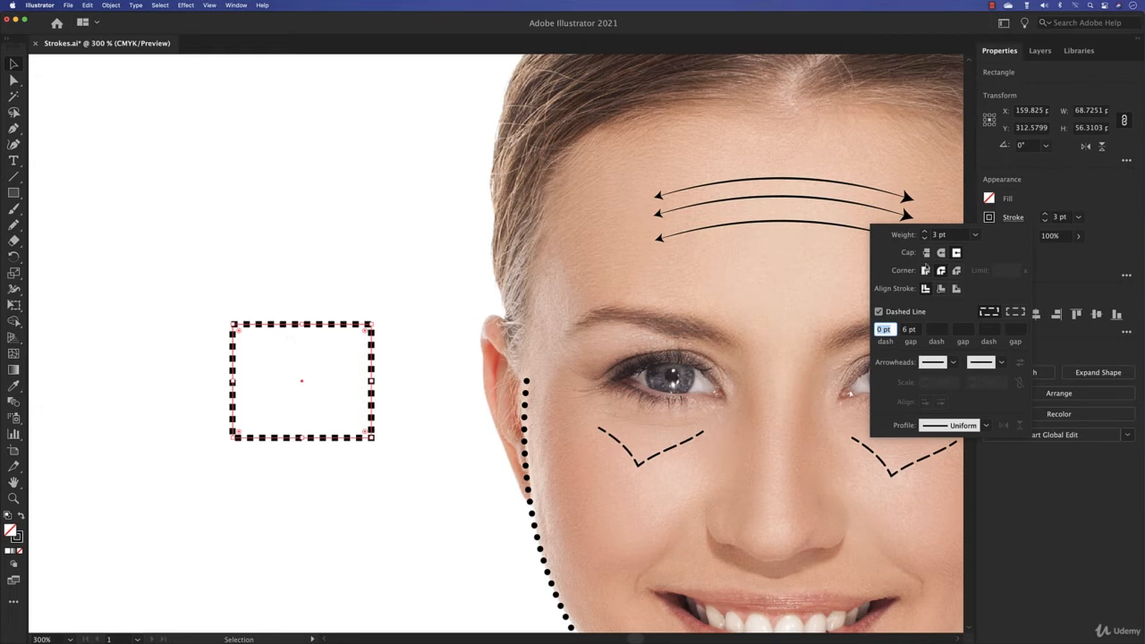
left_click(925, 252)
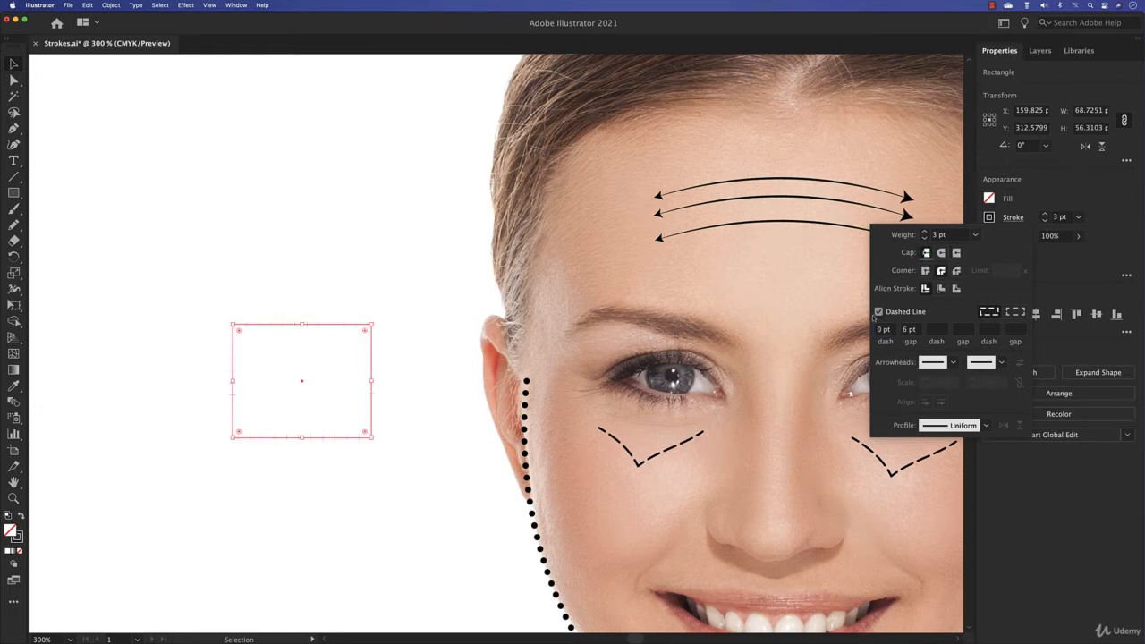
left_click(885, 330)
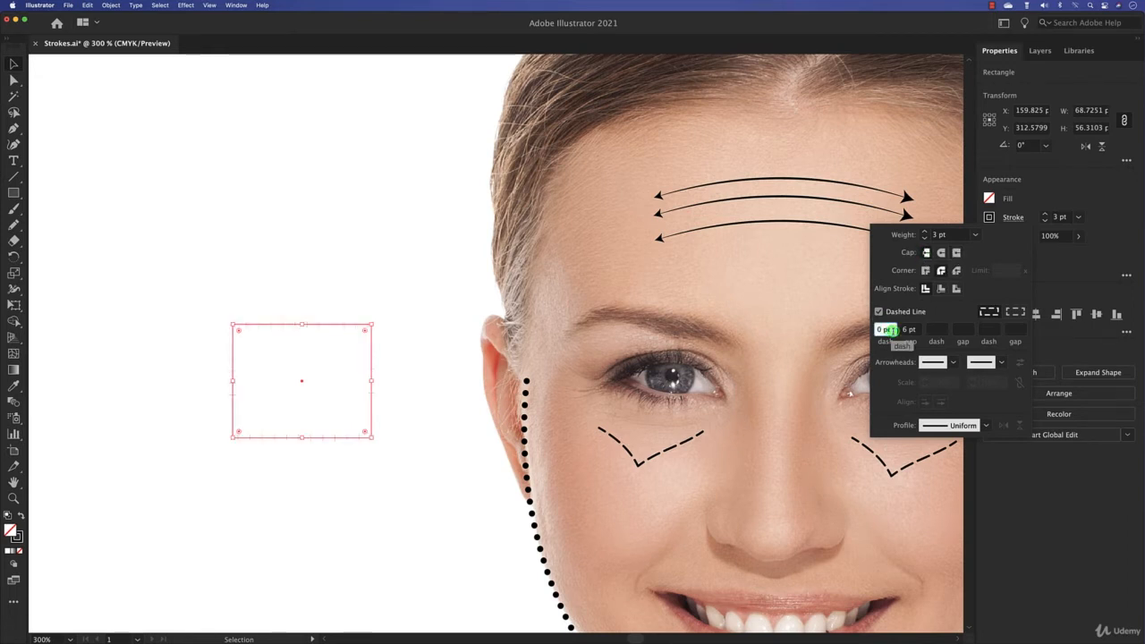
type("5")
left_click_drag(918, 331, 887, 332)
key("BackSpace")
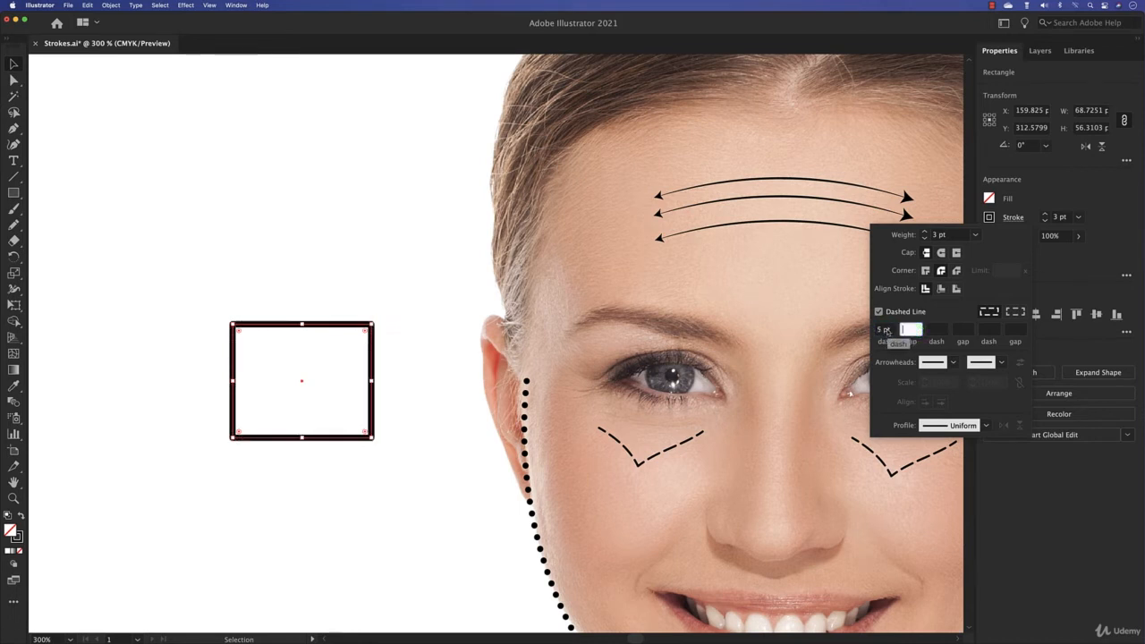
left_click(885, 330)
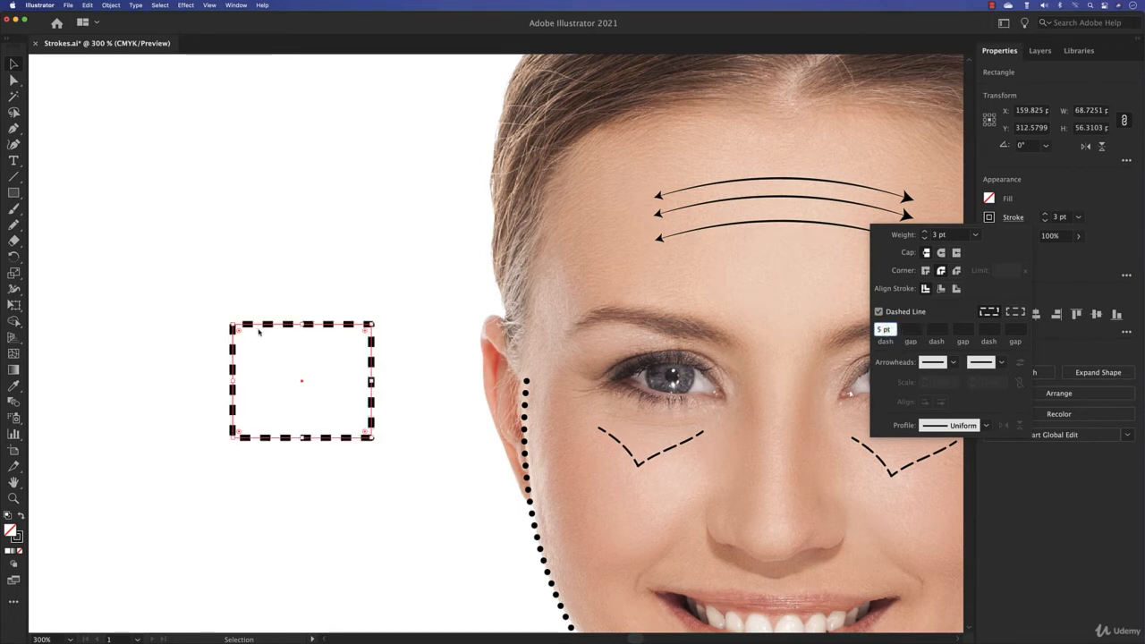
left_click(384, 337)
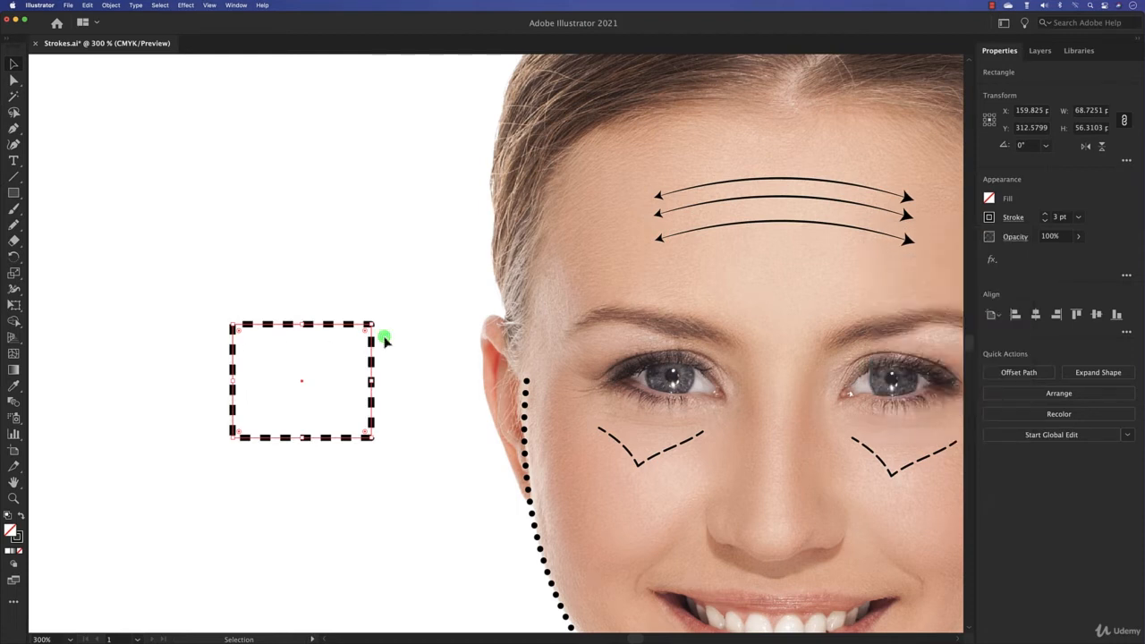
left_click(385, 338)
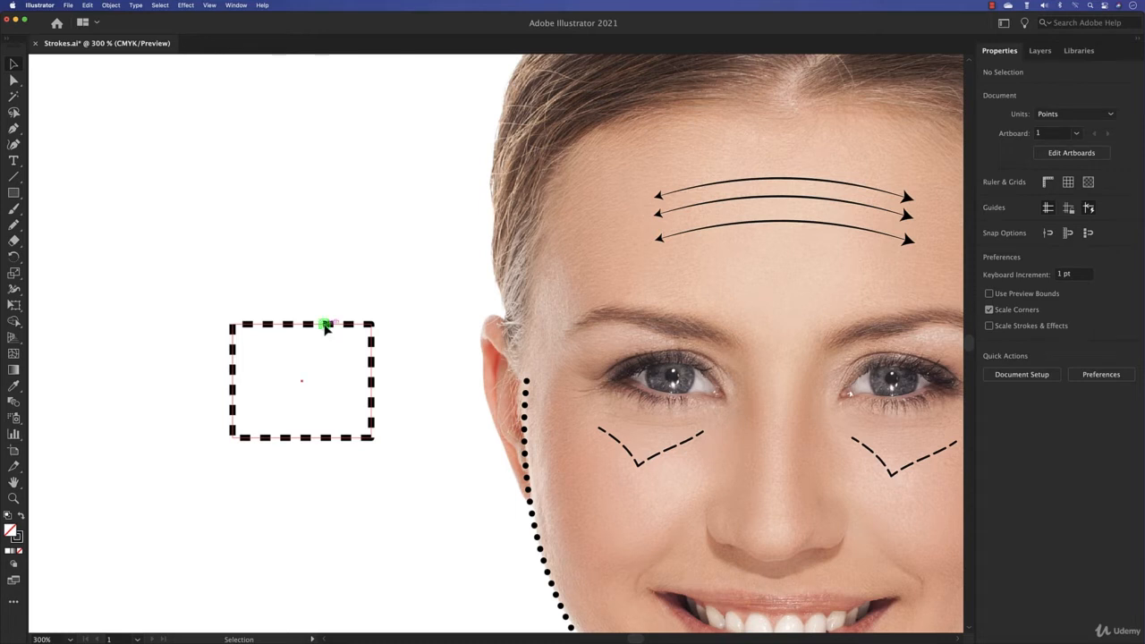
Align the rectangle's dashes to its corners and path ends, and deselect it
left_click(324, 324)
left_click(1011, 217)
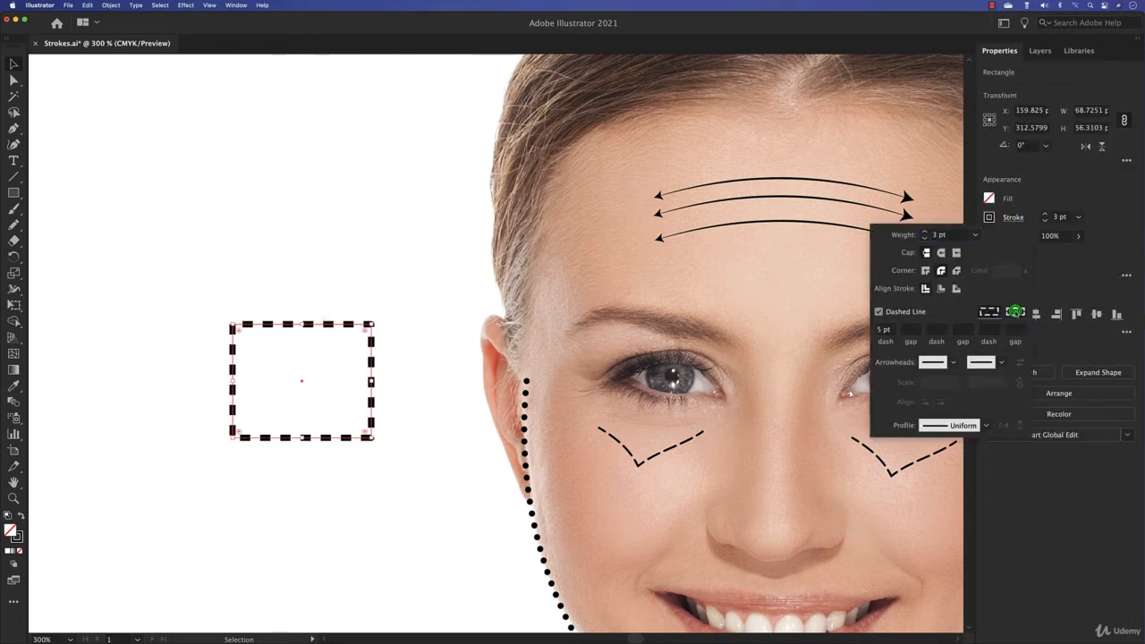
left_click(1014, 312)
left_click(363, 419)
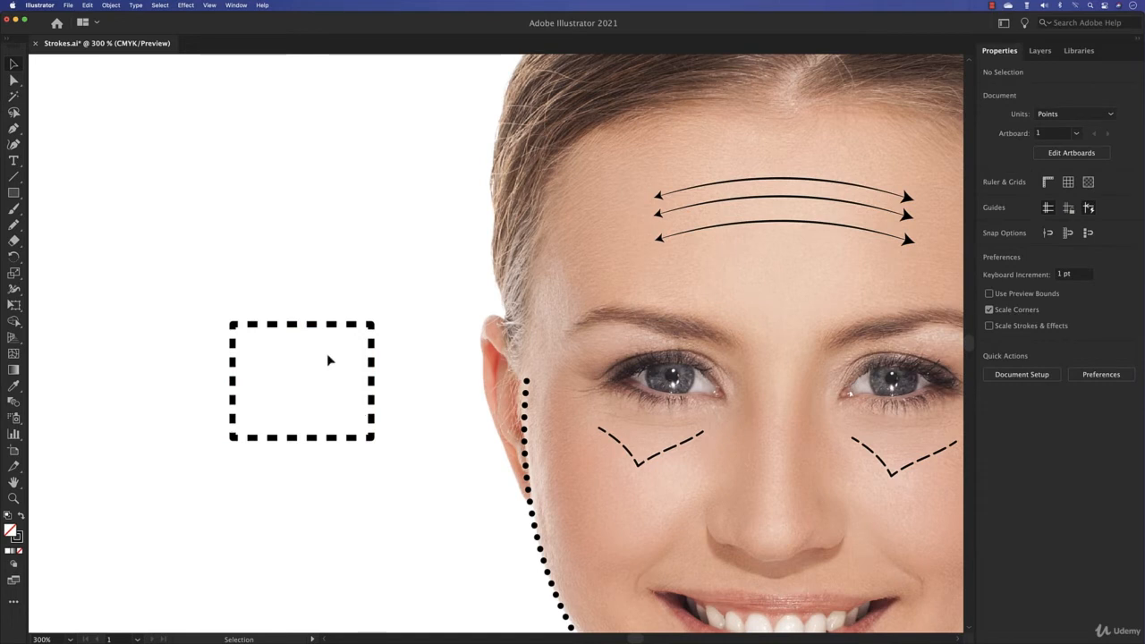
Turn the rectangle's outline into round dots with a 0 pt dash, a 5 pt gap and Round Cap, and deselect it
left_click(372, 326)
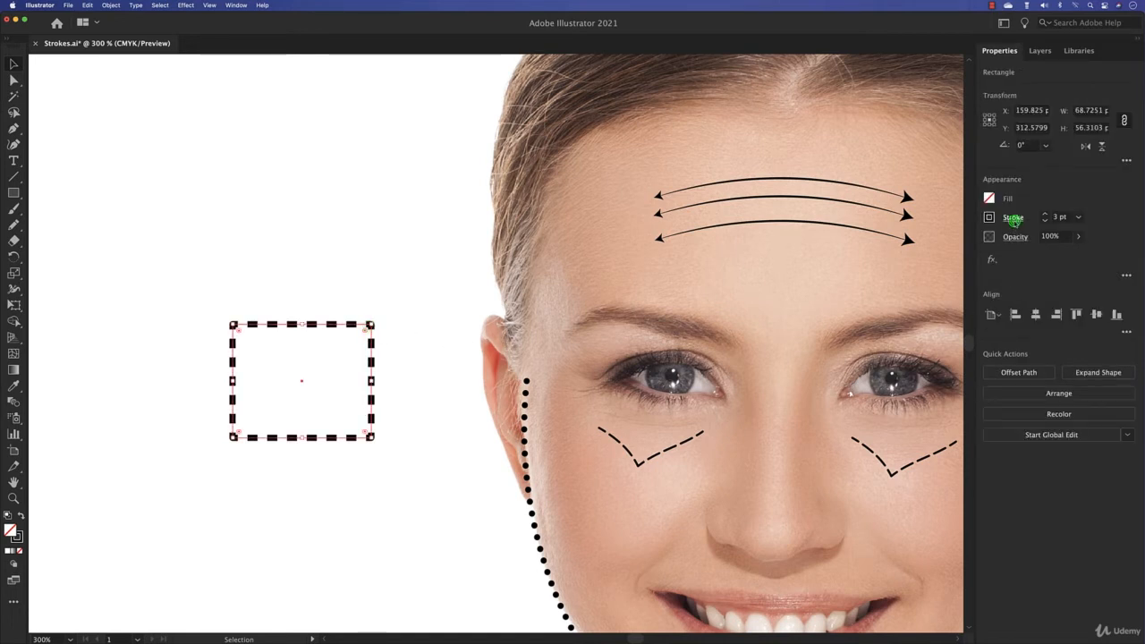
left_click(1012, 218)
left_click(885, 330)
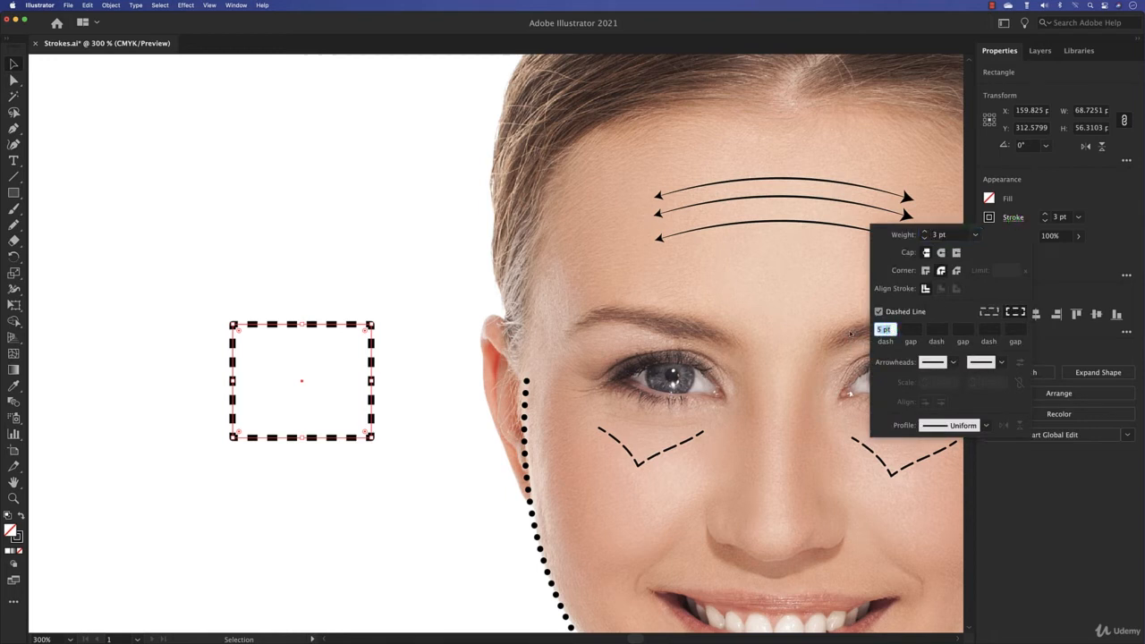
left_click(910, 331)
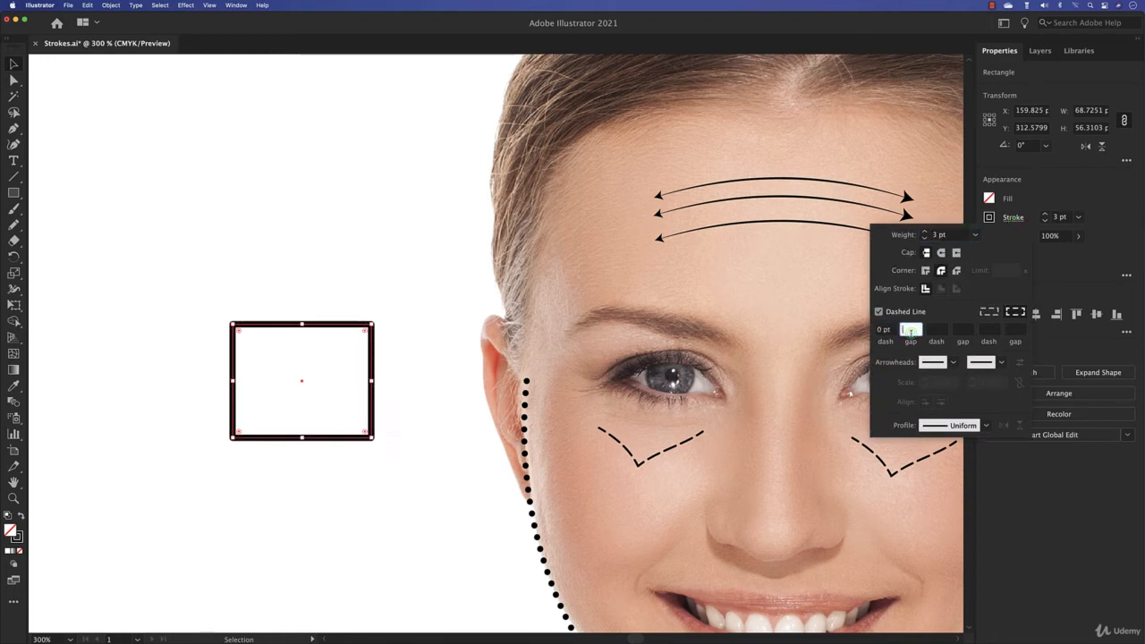
left_click(940, 252)
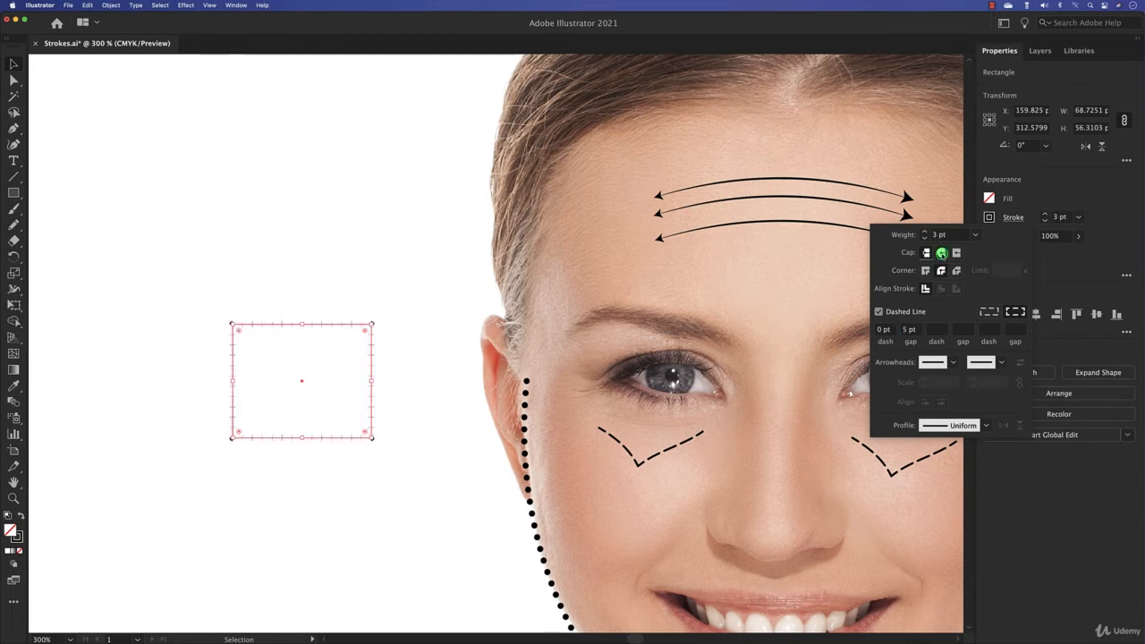
left_click(386, 323)
left_click(390, 345)
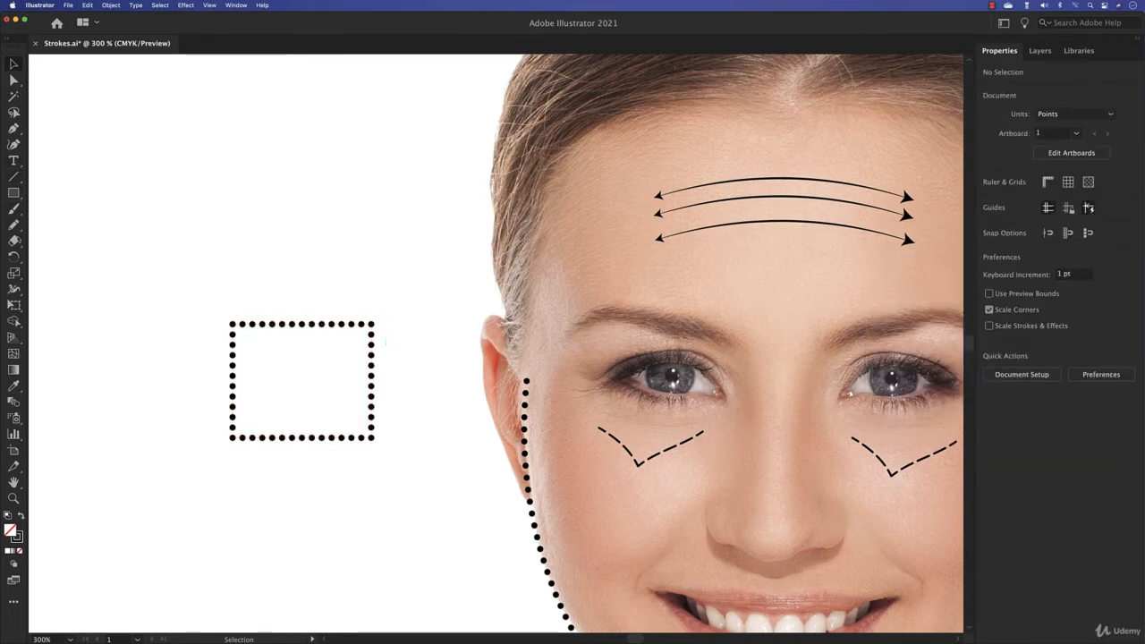
Draw a dotted star about 77 by 74 pt above the rectangle, align its dots to the corners, and deselect it
left_click(13, 193)
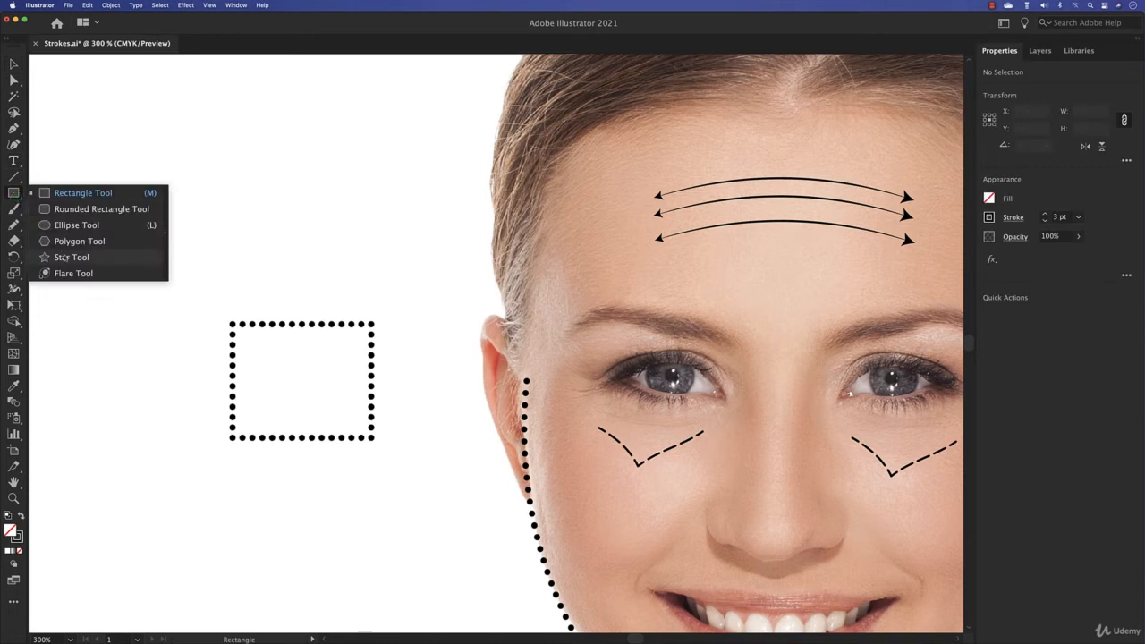
left_click(64, 255)
mouse_move(225, 189)
left_mouse_down()
mouse_move(234, 241)
mouse_move(274, 255)
left_mouse_up()
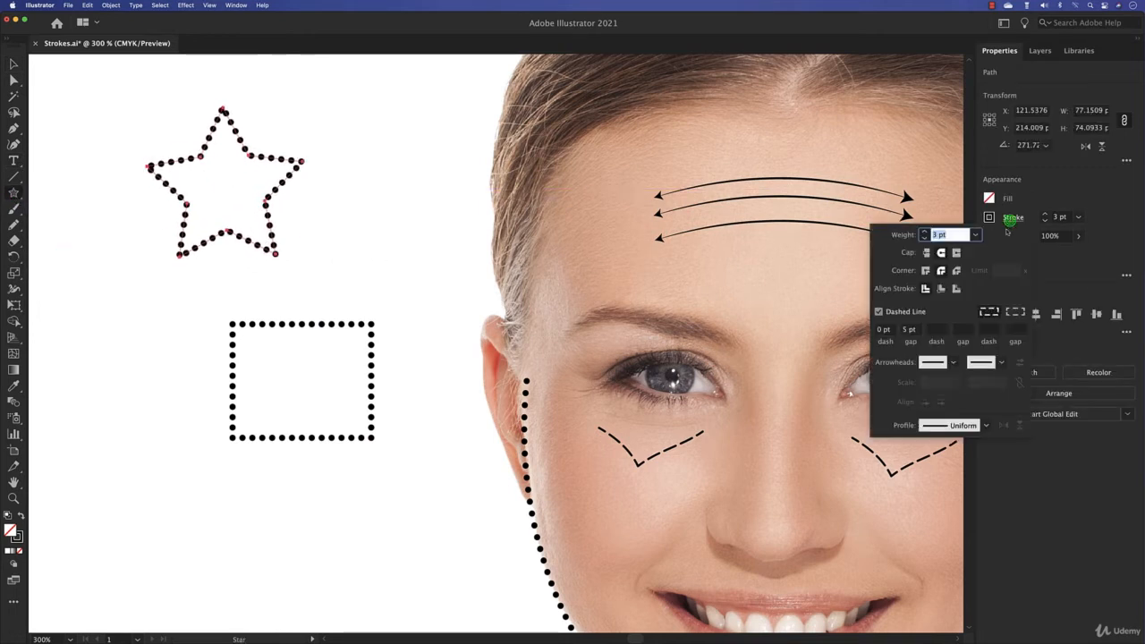
left_click(1012, 218)
left_click(1015, 314)
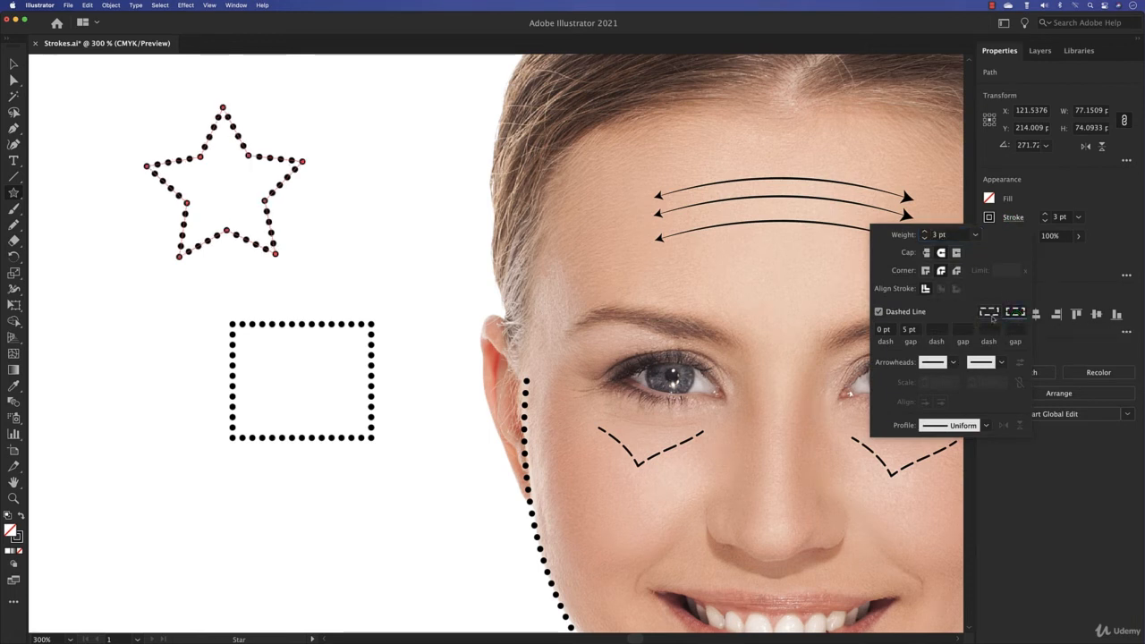
left_click(398, 211)
key("super+shift+a")
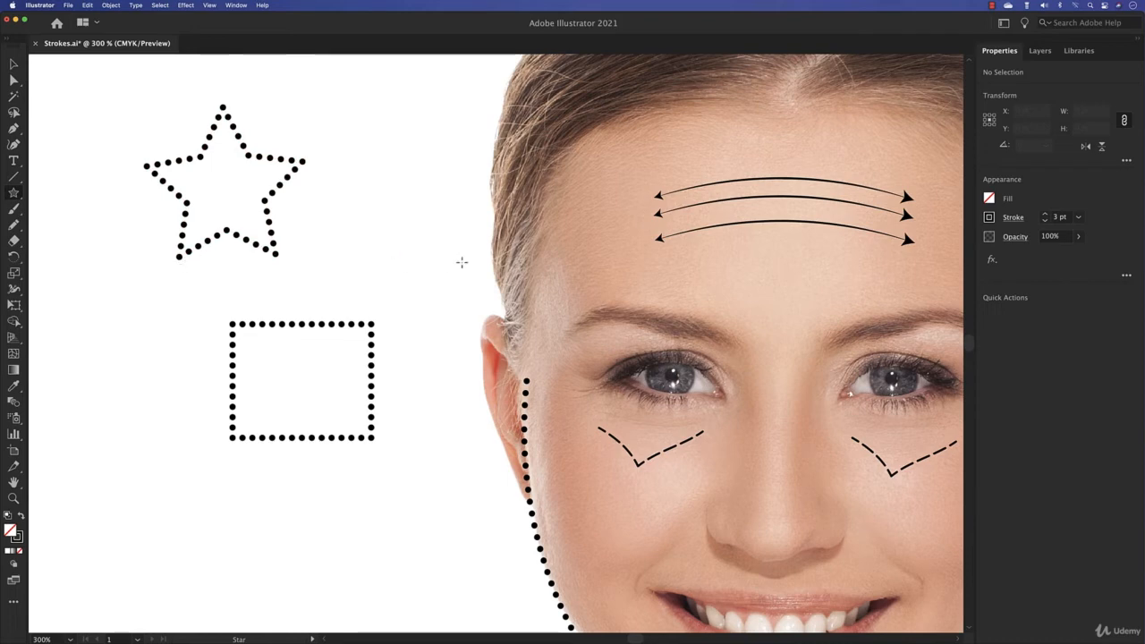
Draw an ellipse about 189 by 80 pt around the three forehead arcs and nudge it down about 3 pt
key("space")
left_click_drag(632, 325, 375, 375)
left_click_drag(14, 195, 64, 227)
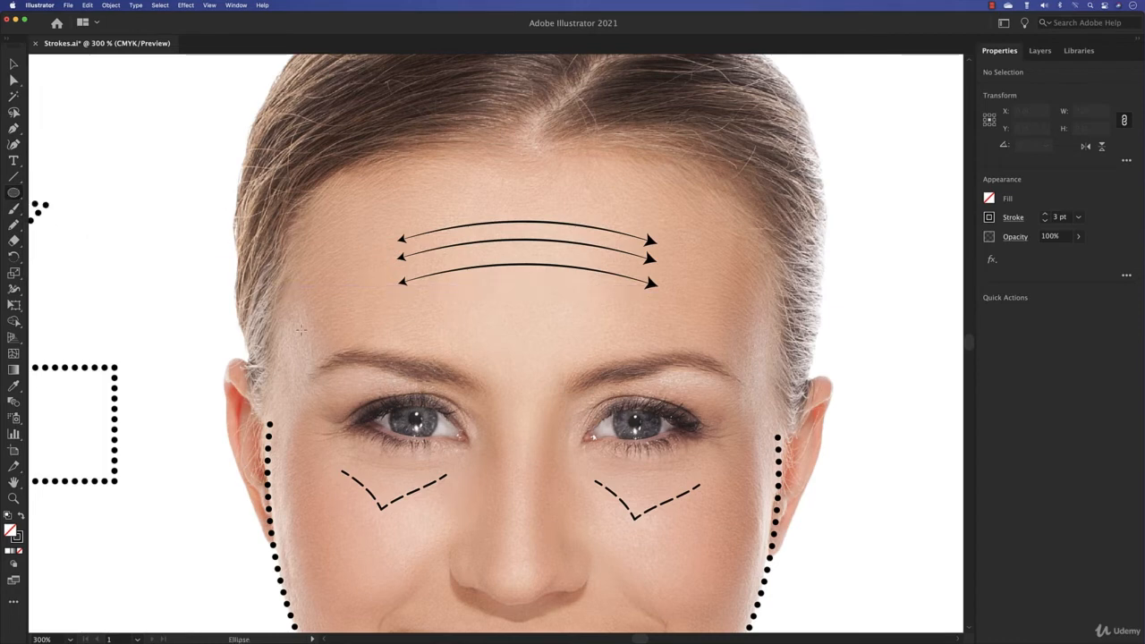
left_click_drag(334, 319, 717, 158)
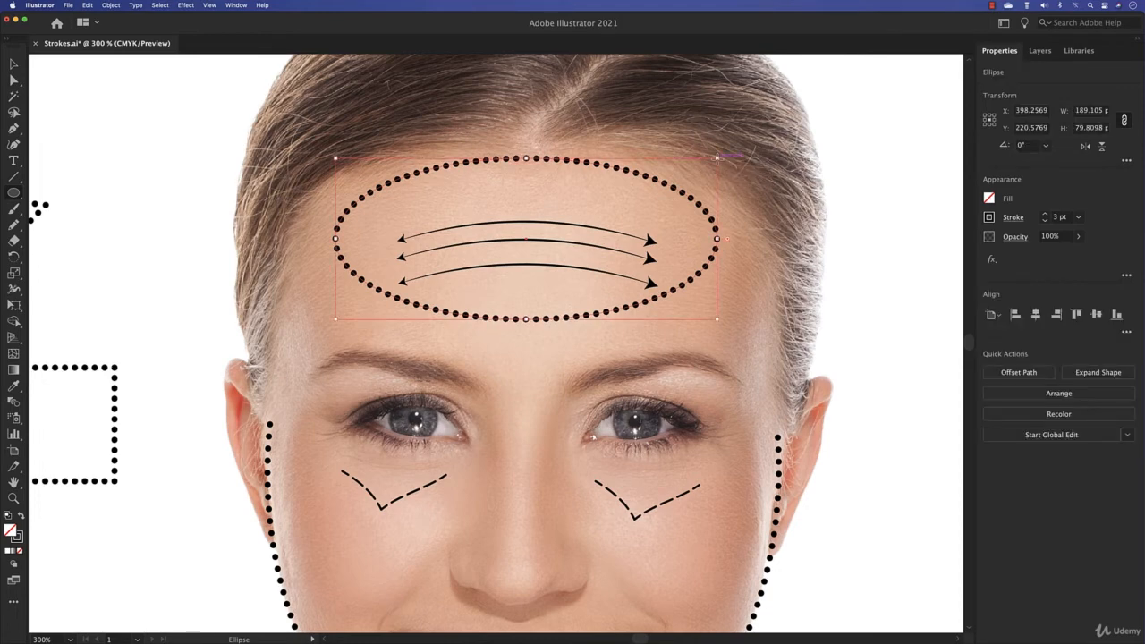
key("Down")
key("Down")
key("Down")
key("Down")
key("Down")
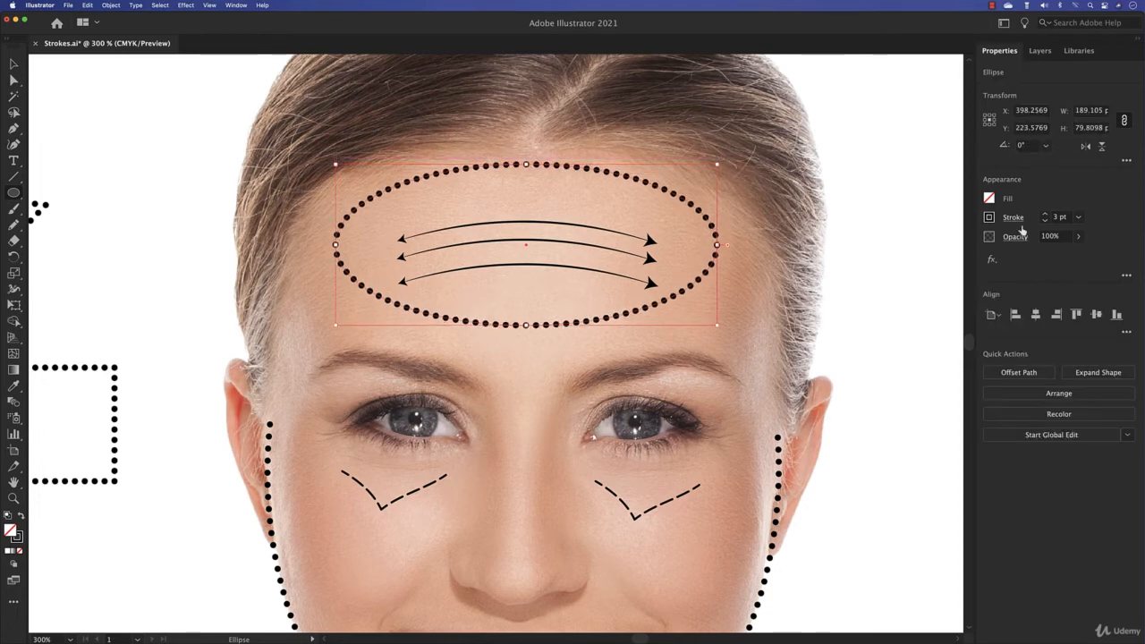
Restyle the forehead ellipse as a 1 pt dashed line with 5 pt dashes, 5 pt gaps and Butt Cap ends
left_click(1013, 217)
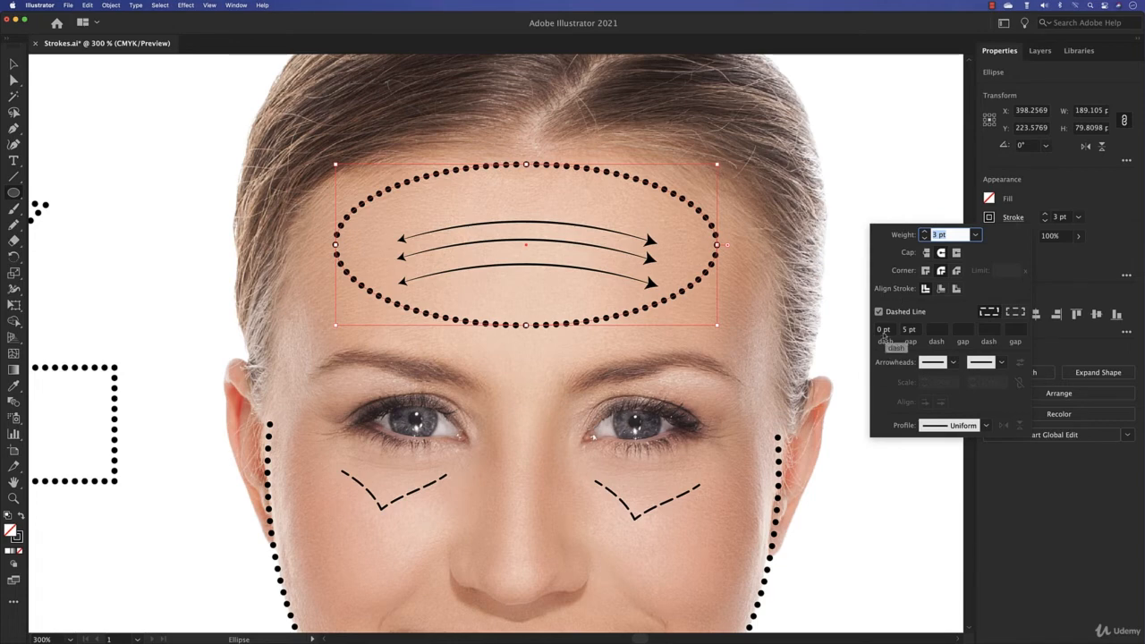
left_click(882, 330)
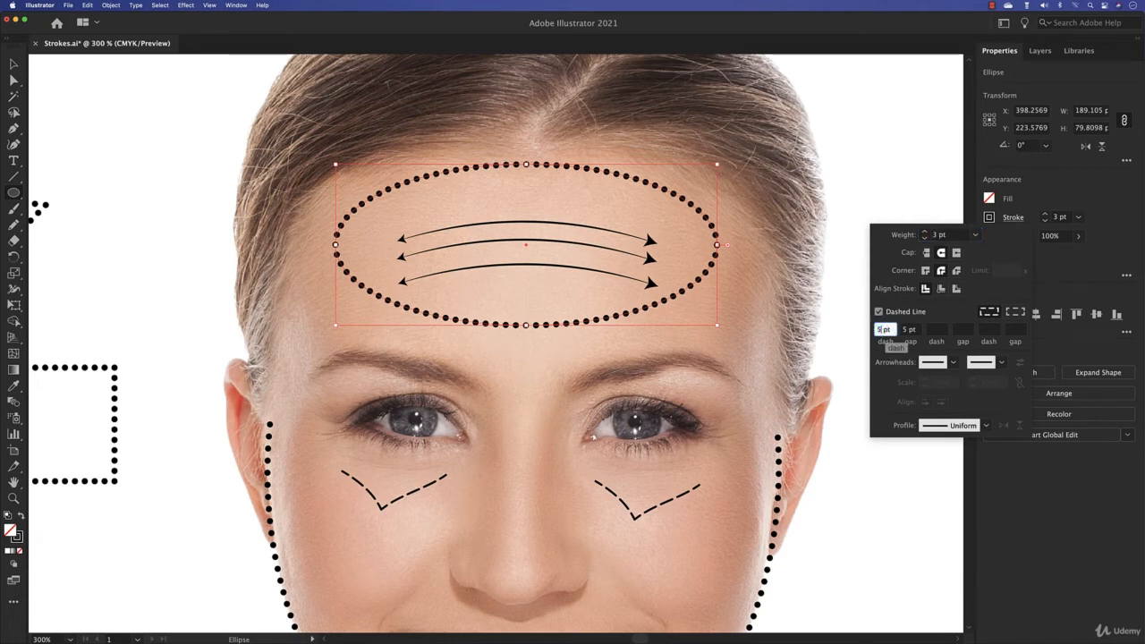
type("5")
key("Tab")
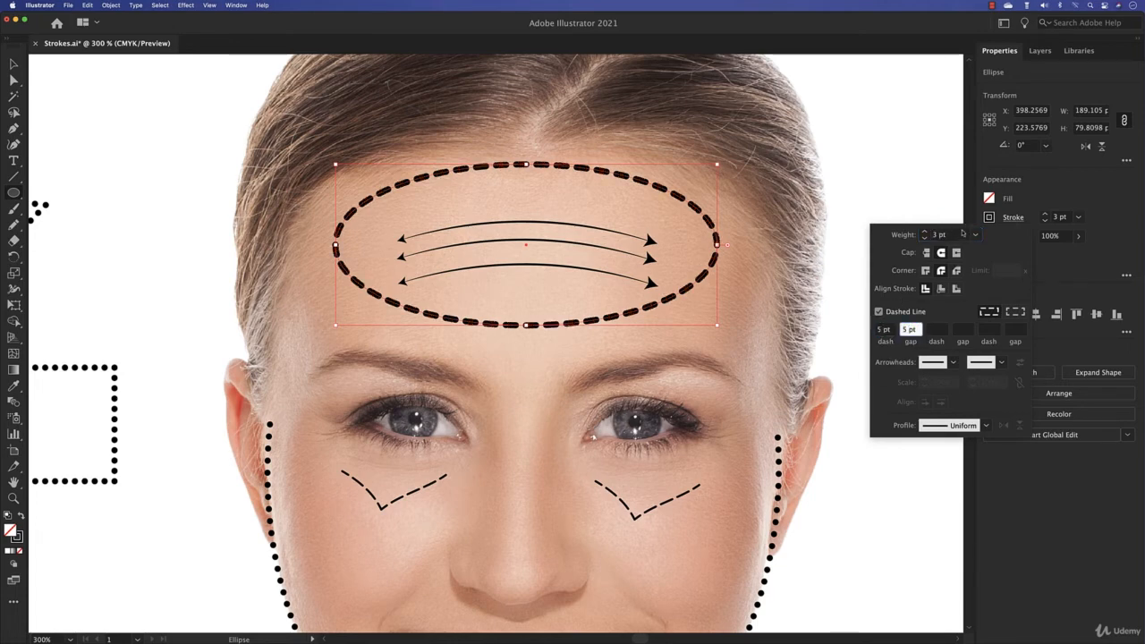
left_click(927, 253)
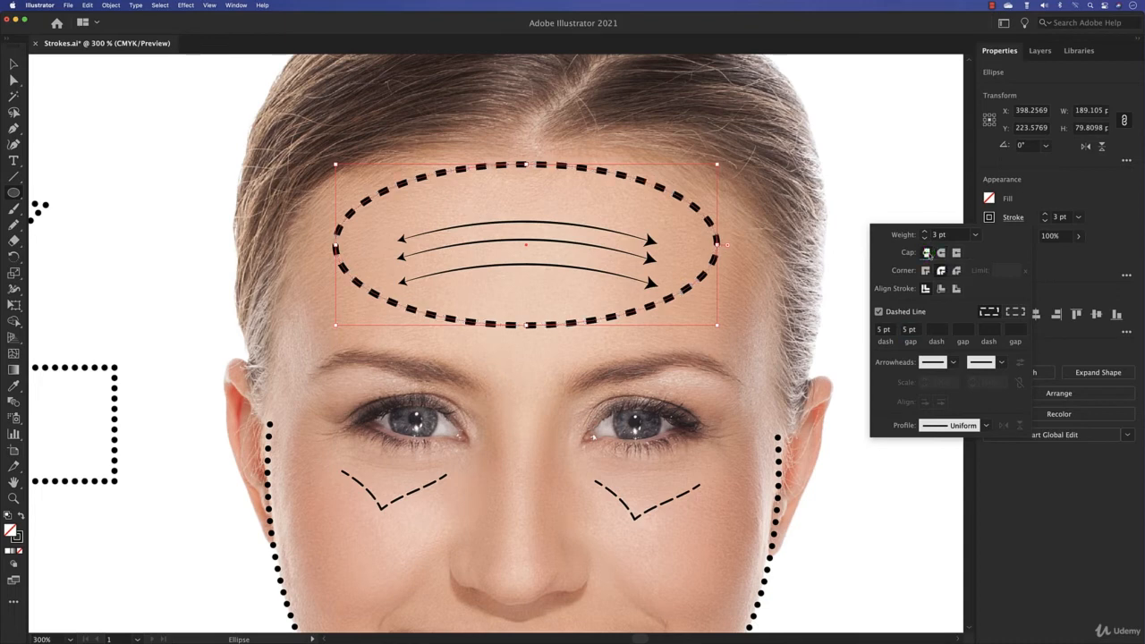
left_click(924, 237)
left_click(923, 237)
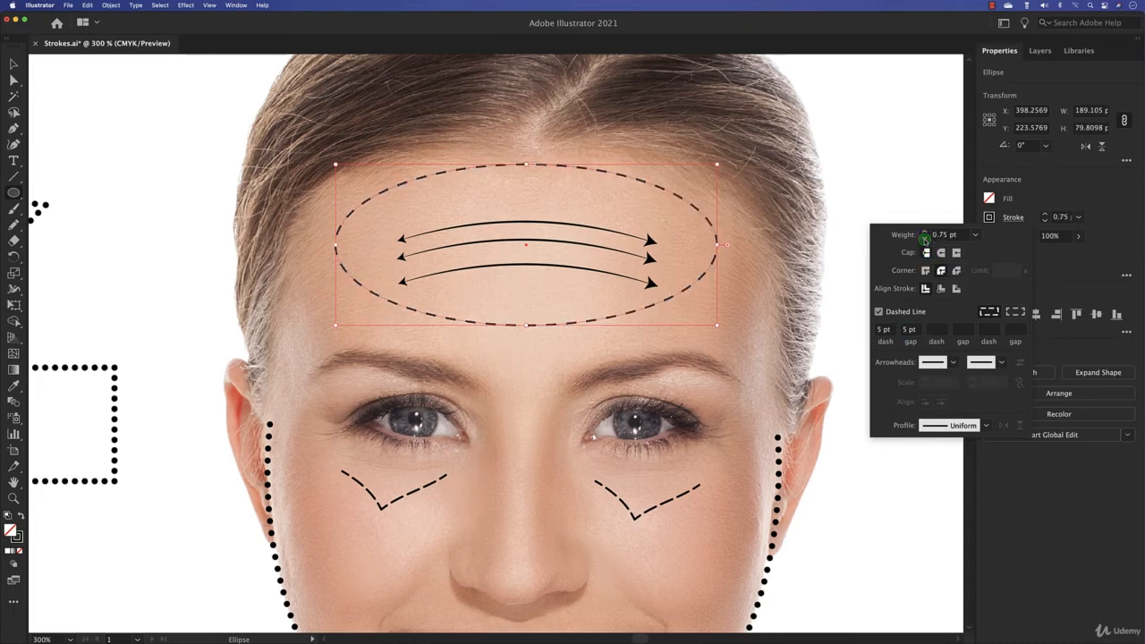
left_click(793, 315)
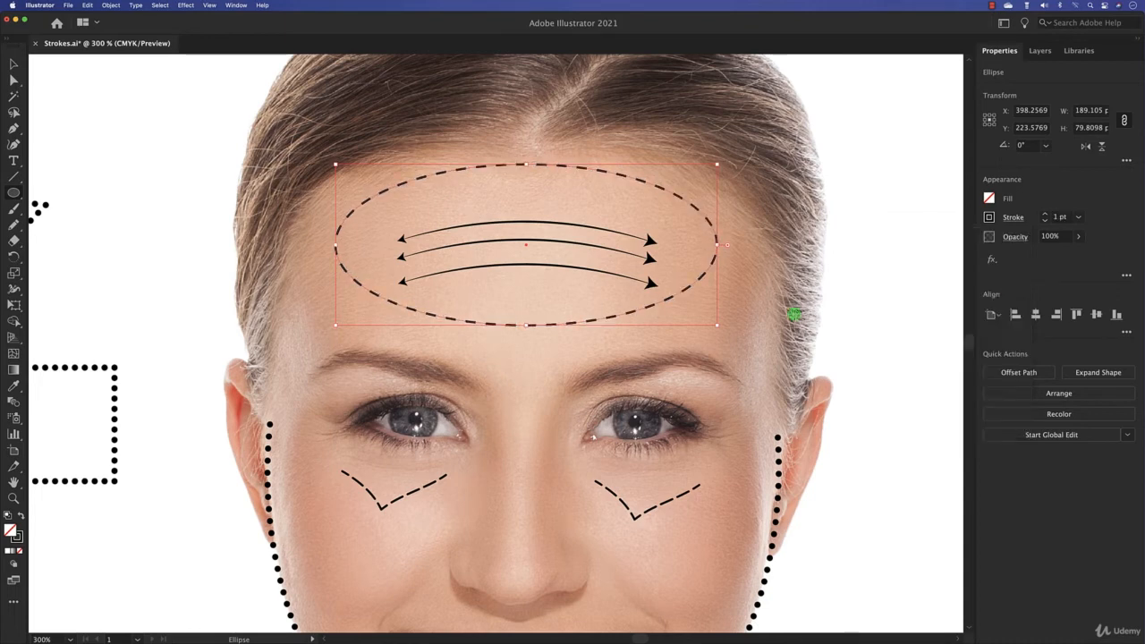
key("space")
left_click_drag(740, 404, 733, 383)
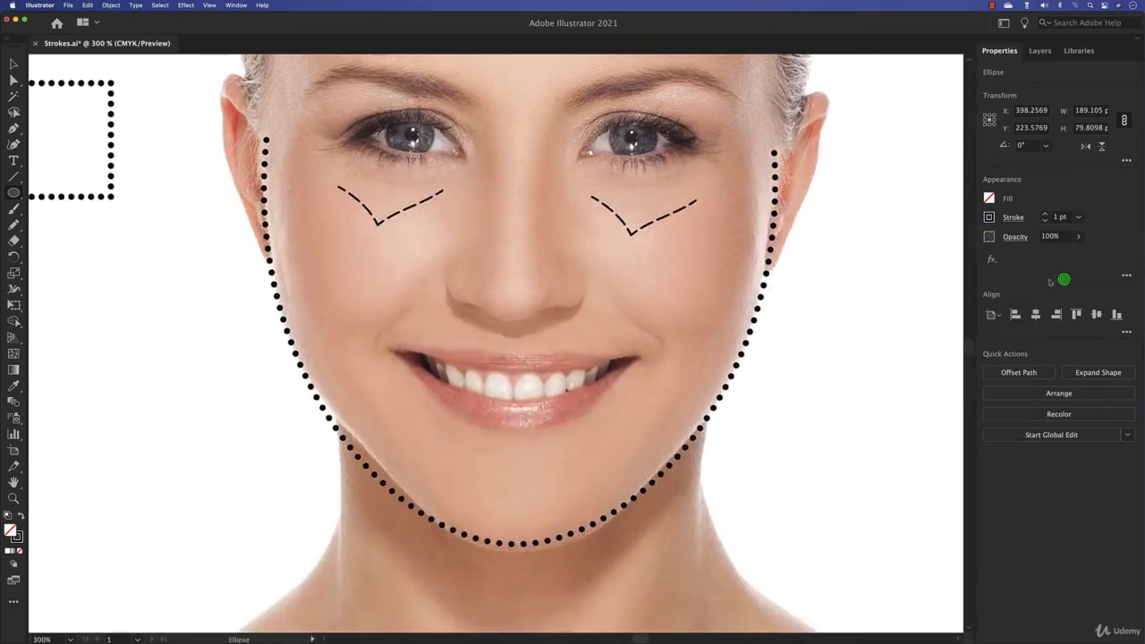
left_click_drag(635, 182, 675, 464)
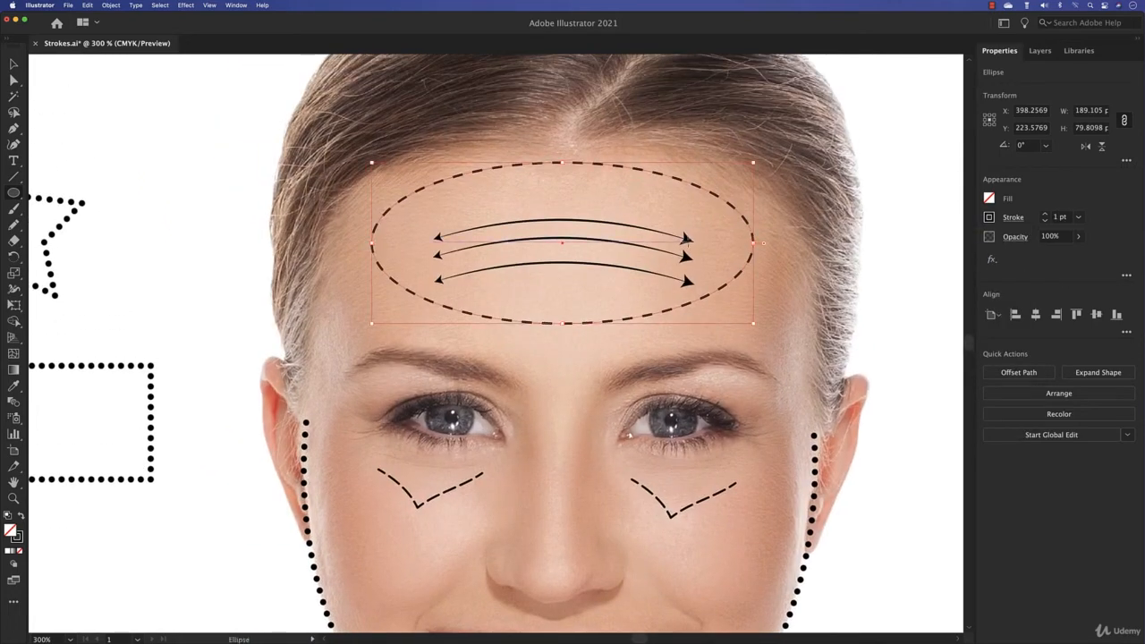
Extend the topmost forehead arc's arrow tips beyond the end of the path, and deselect it
key("v")
left_click(685, 240)
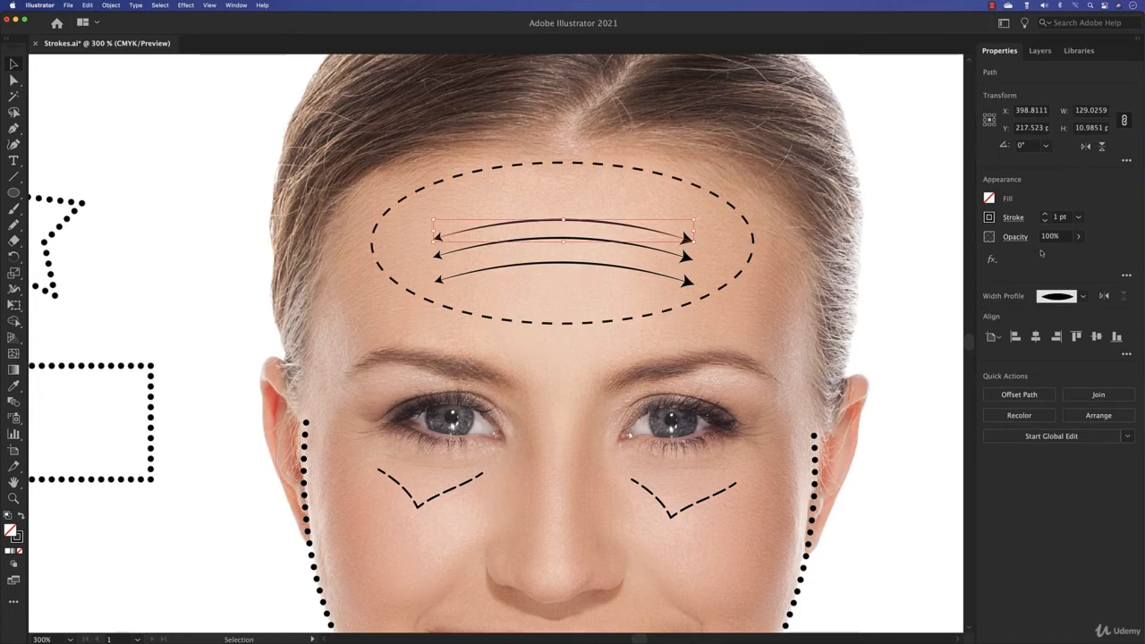
left_click(1012, 218)
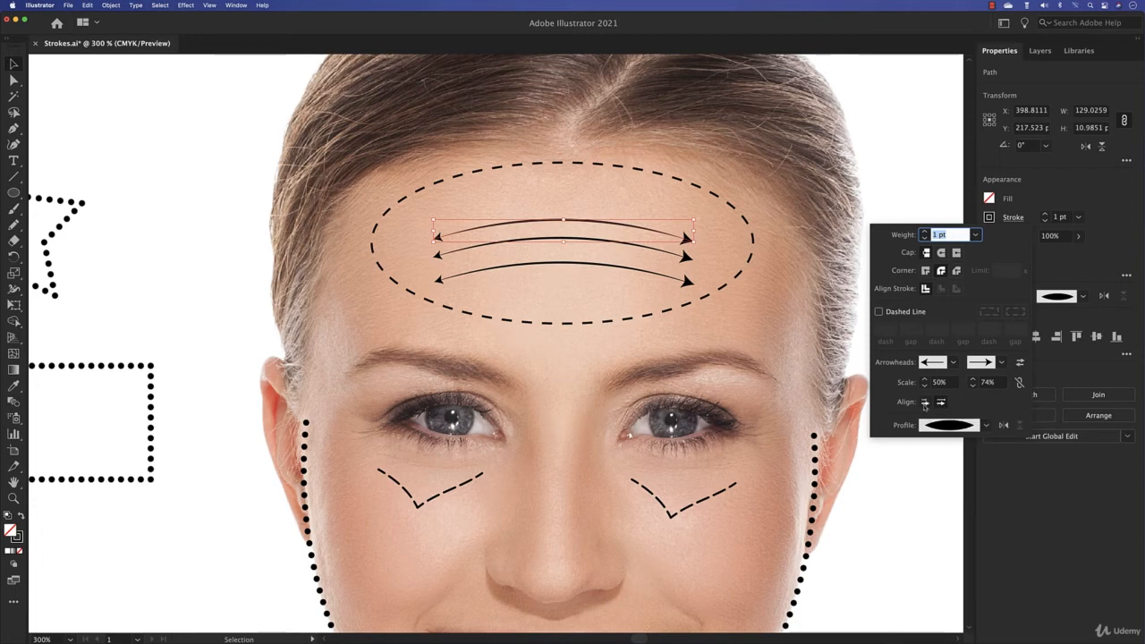
left_click(924, 403)
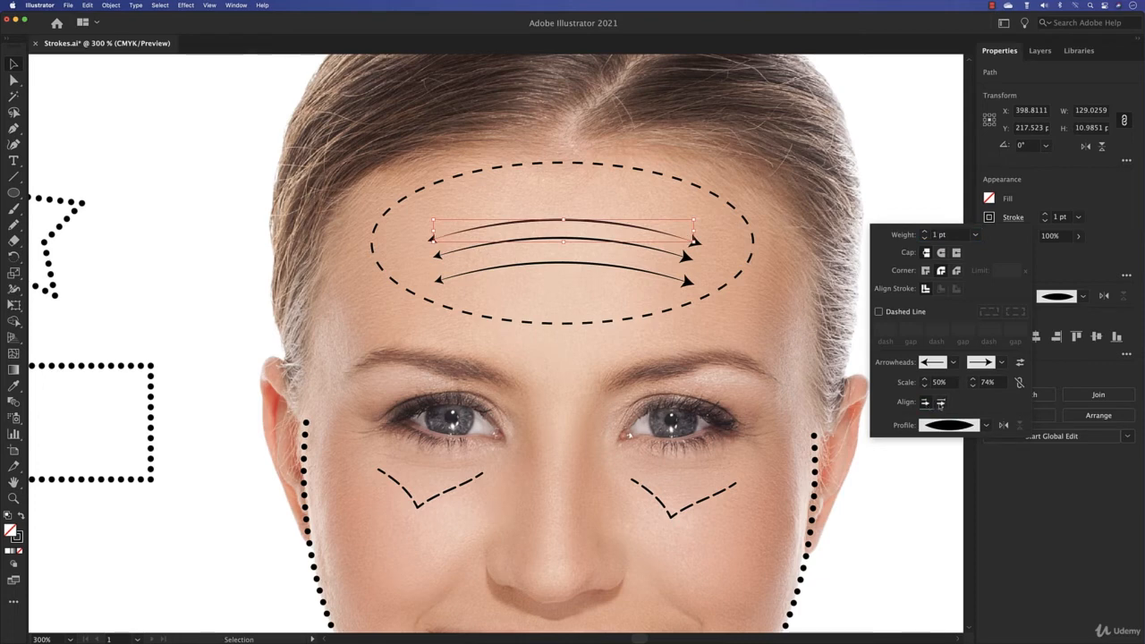
left_click(938, 403)
left_click(924, 403)
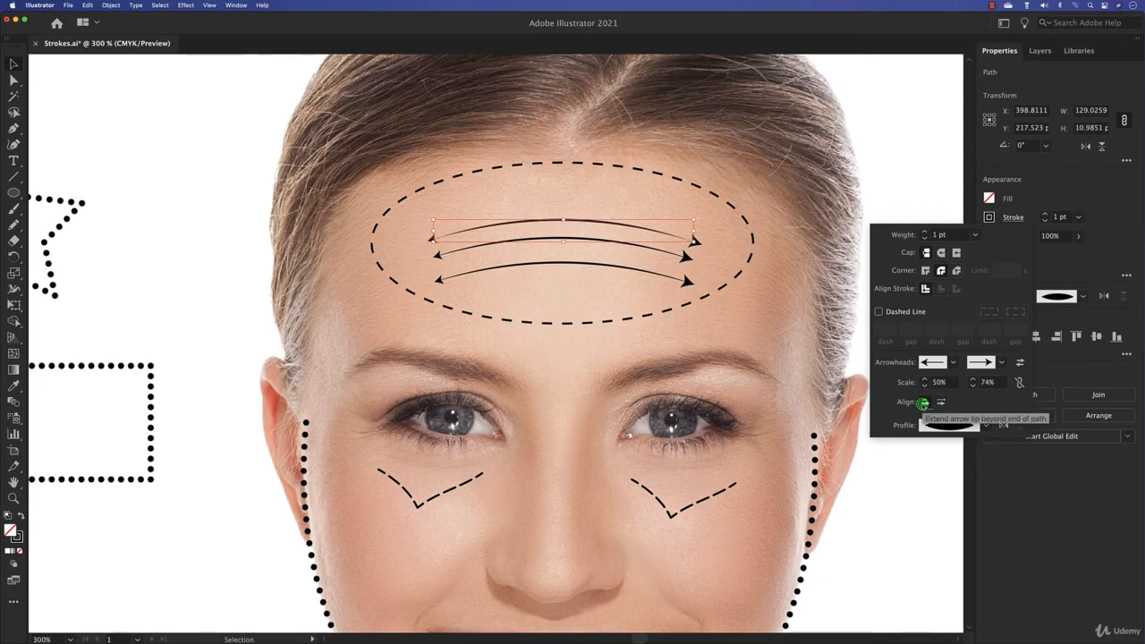
left_click(806, 368)
Draw four separate vertical lines, about 19 to 23 pt long, across the chin below the mouth with the Line Segment Tool
scroll(806, 369, "down", 5)
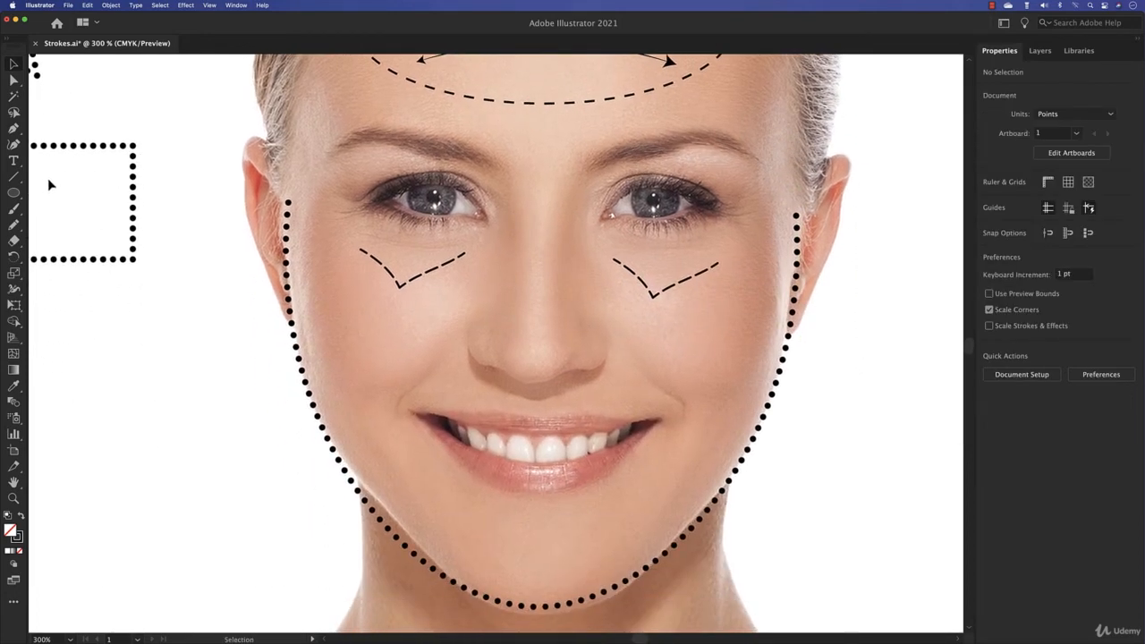
left_click(14, 178)
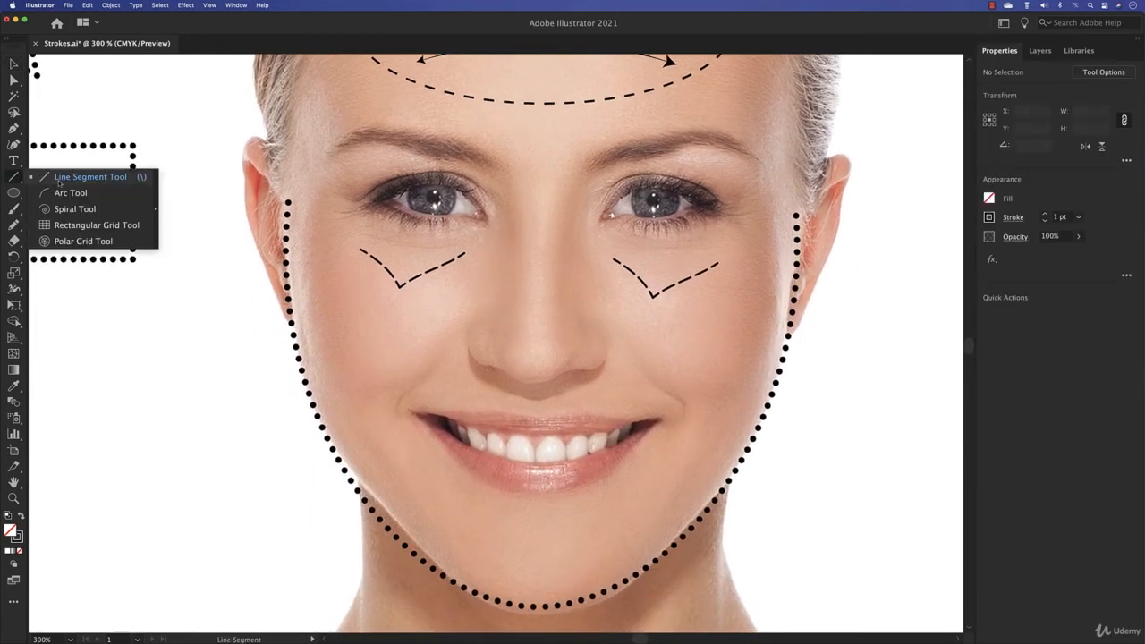
left_click(59, 182)
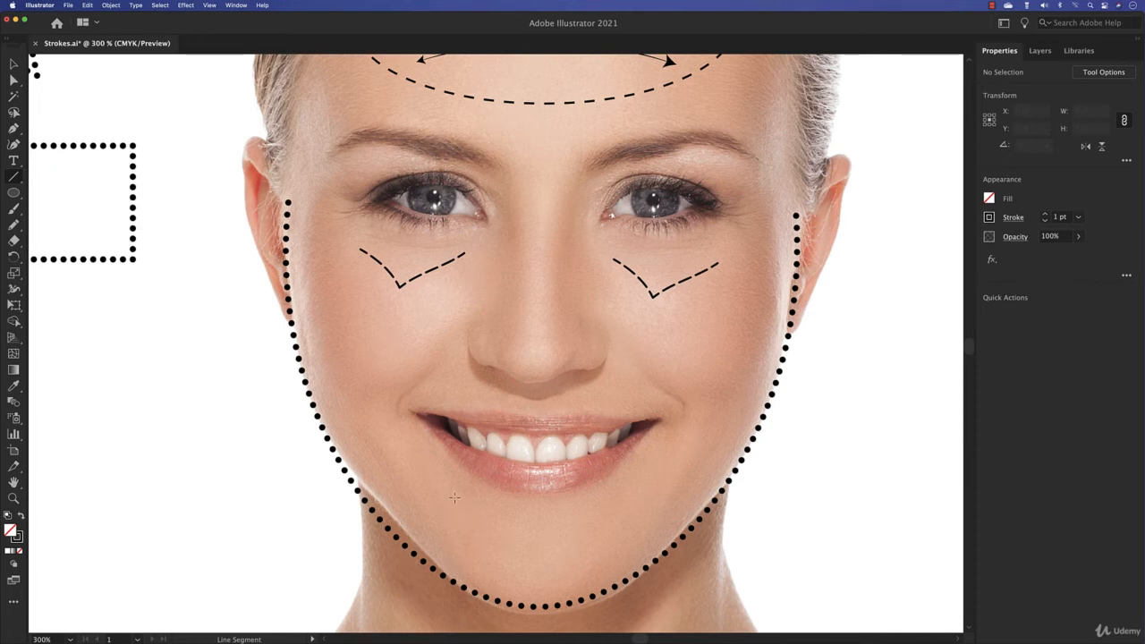
left_click_drag(462, 498, 462, 535)
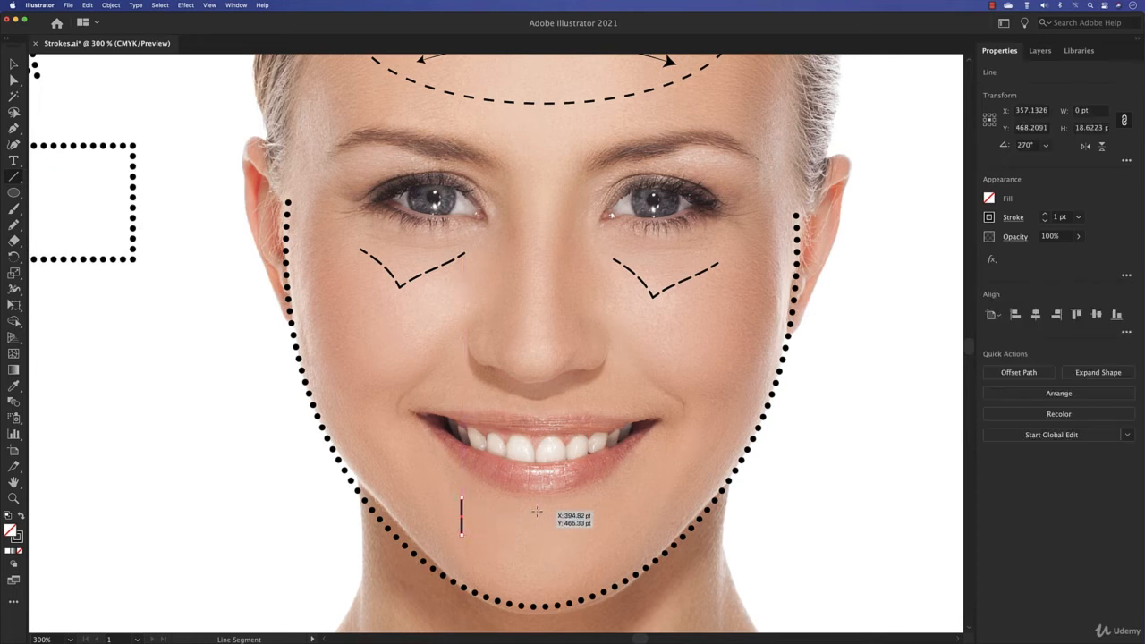
left_click_drag(528, 511, 527, 553)
left_click_drag(599, 507, 599, 545)
left_click_drag(647, 487, 647, 535)
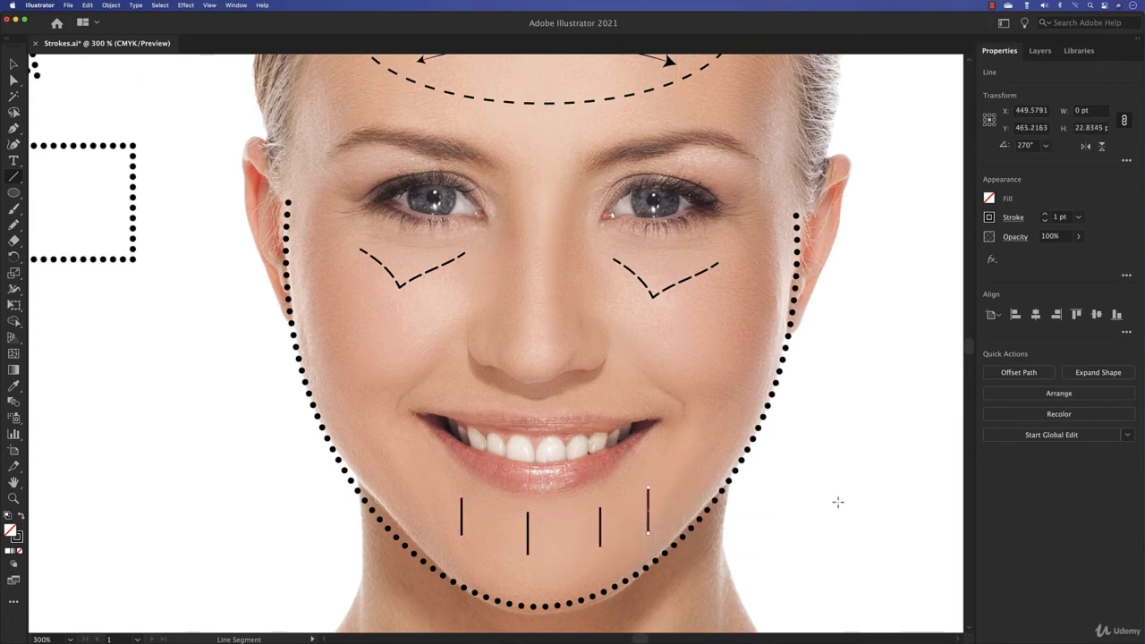
Give all four chin lines an Arrow 1 arrowhead scaled to 68% and swap it to the lines' end so they point down
left_click(14, 62)
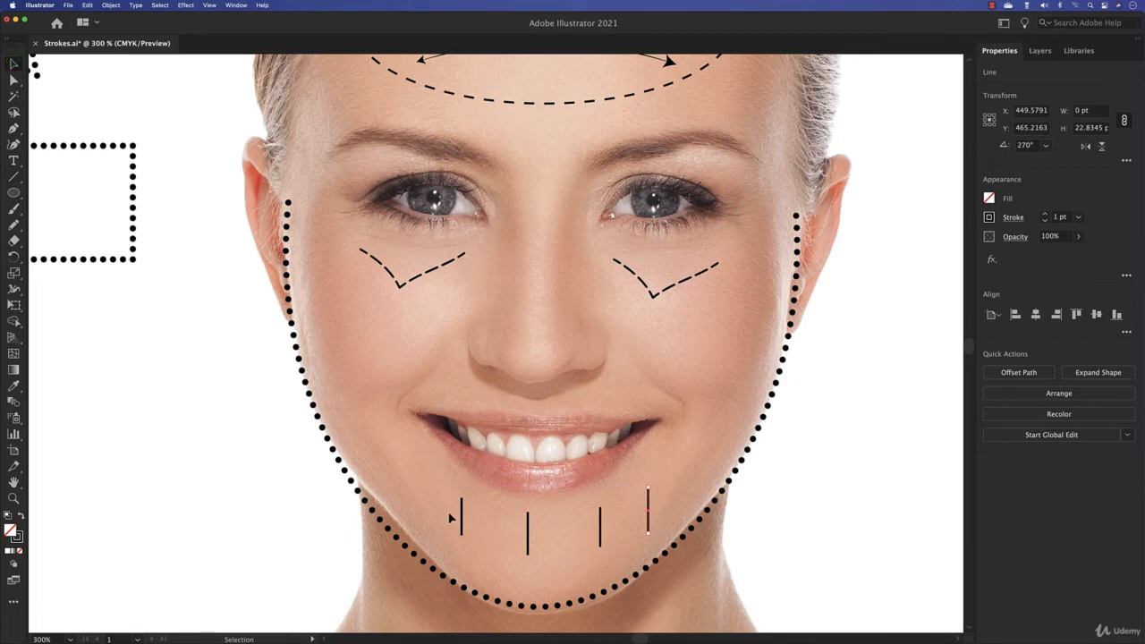
left_click_drag(659, 526, 452, 519)
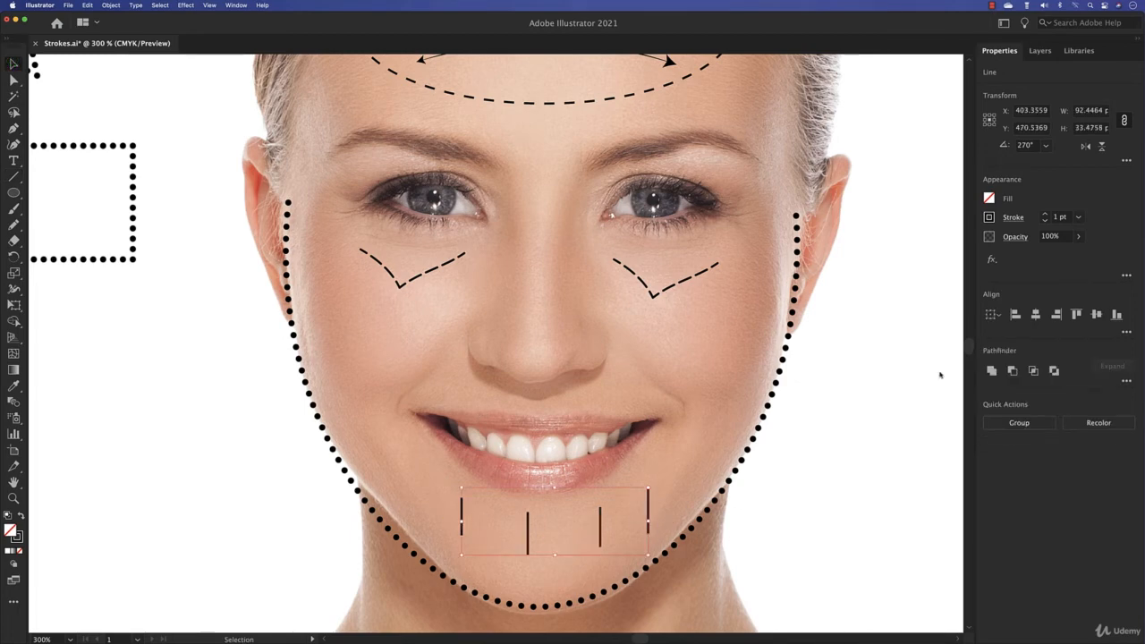
left_click(1012, 217)
left_click(952, 363)
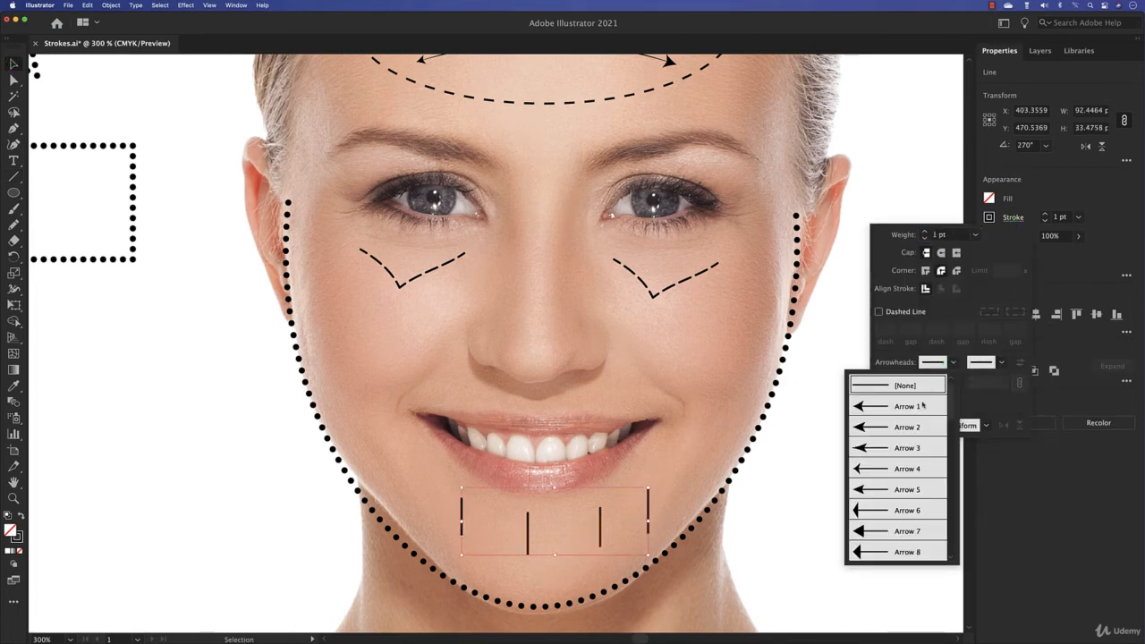
left_click(922, 401)
left_click(924, 385)
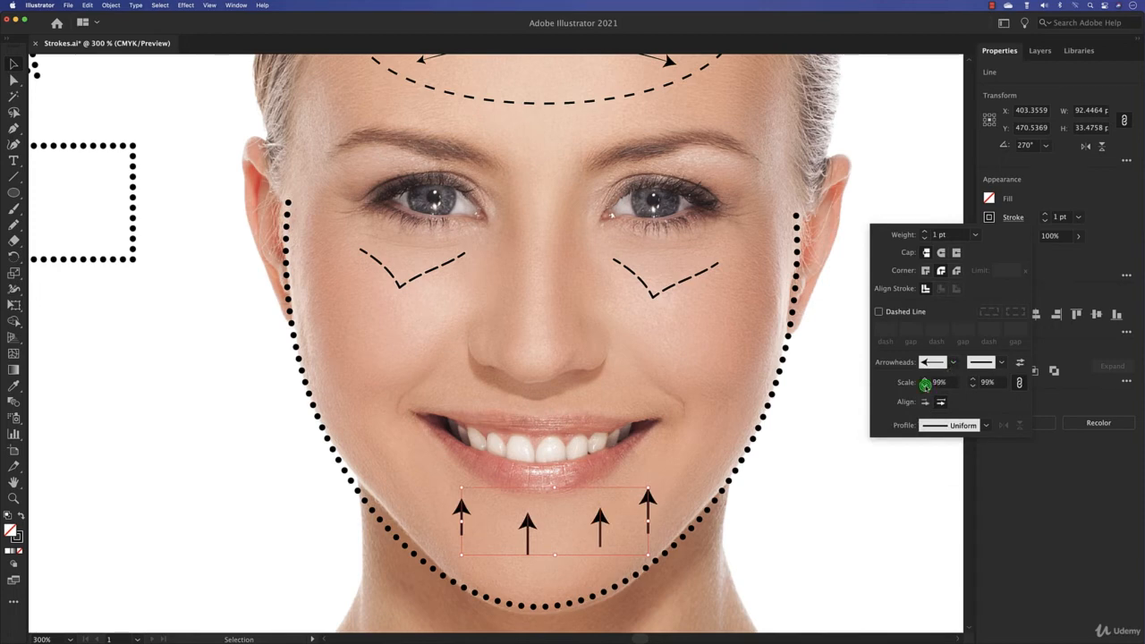
left_click(925, 385)
left_click(1018, 363)
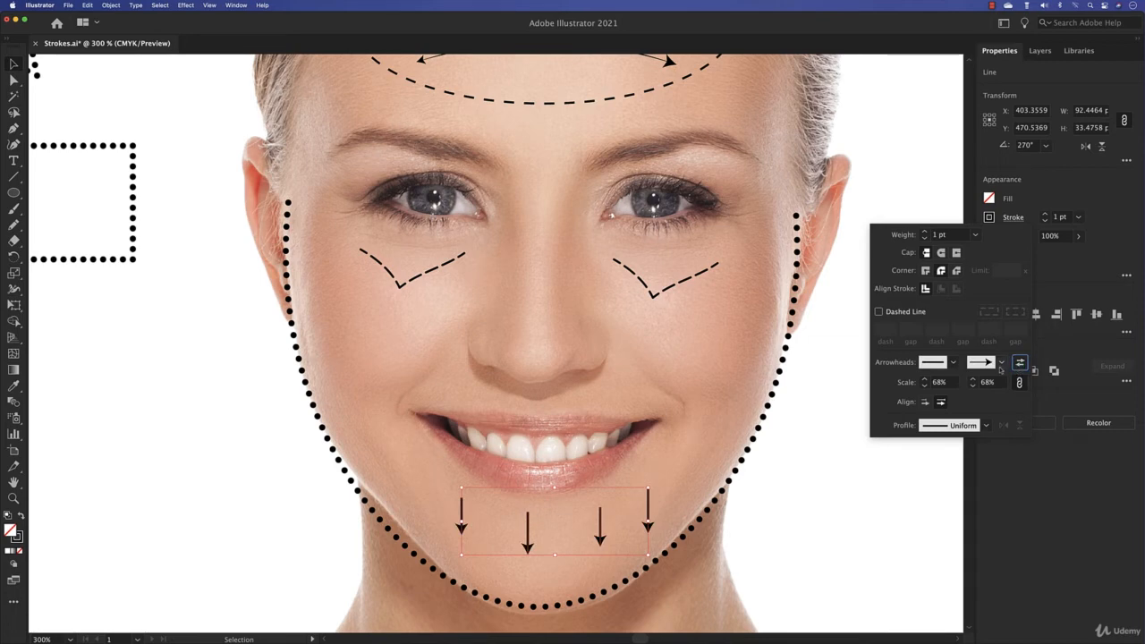
Try the Arrow 36 pointing hand as the chin lines' start arrowhead, swap the arrowheads repeatedly, and return the start to [None]
left_click(1000, 363)
left_click(953, 363)
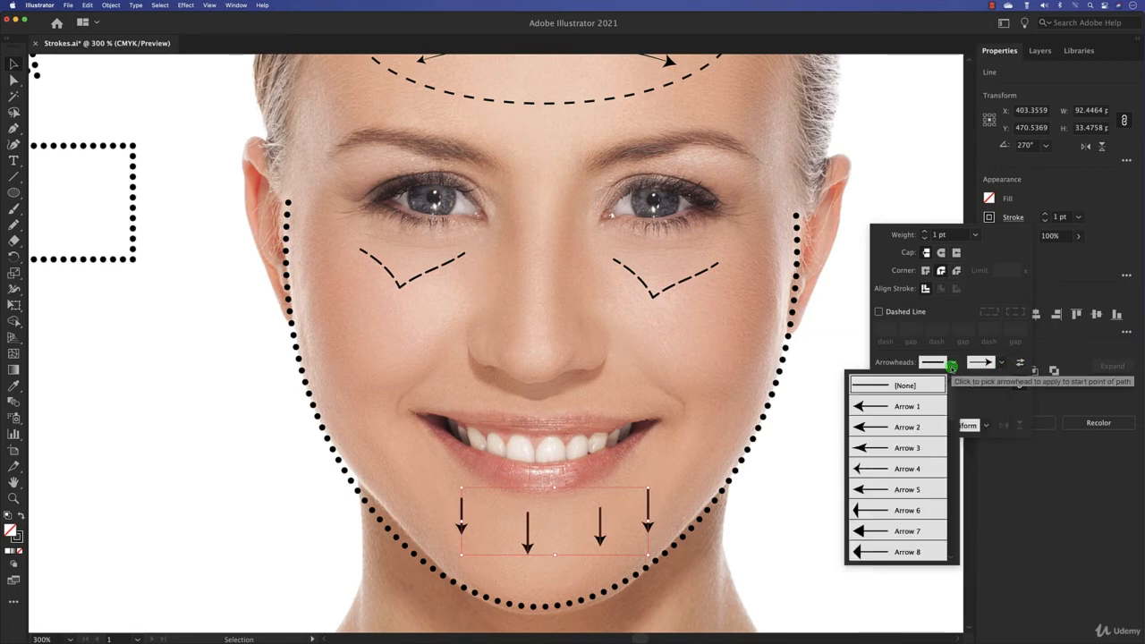
scroll(915, 503, "down", 10)
left_click(908, 489)
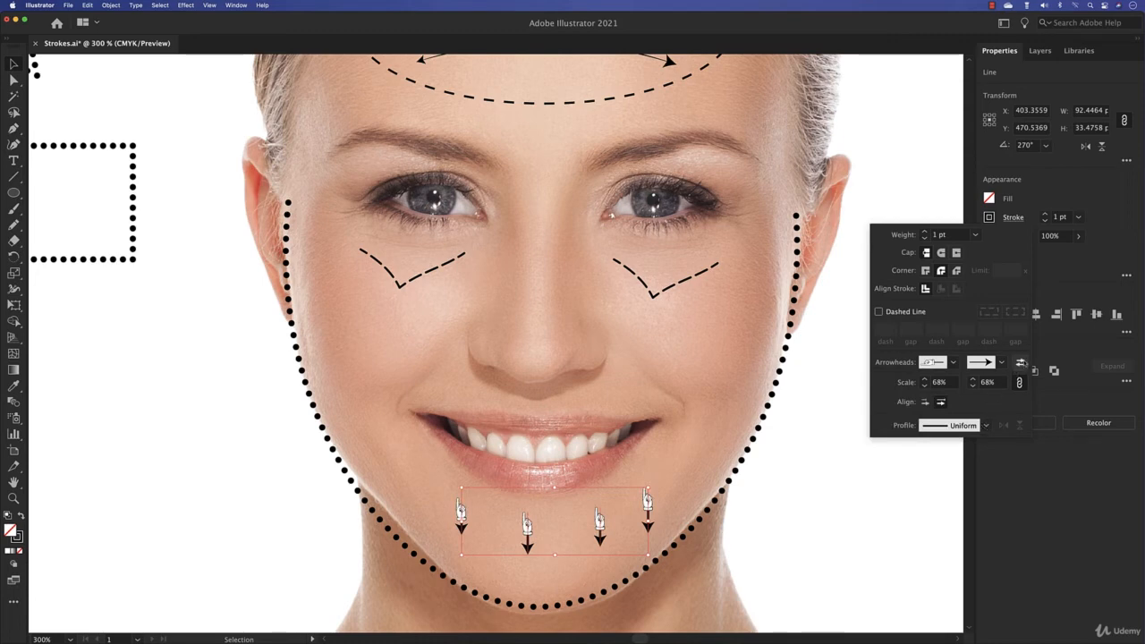
left_click(1020, 362)
left_click(1020, 362)
left_click(1021, 362)
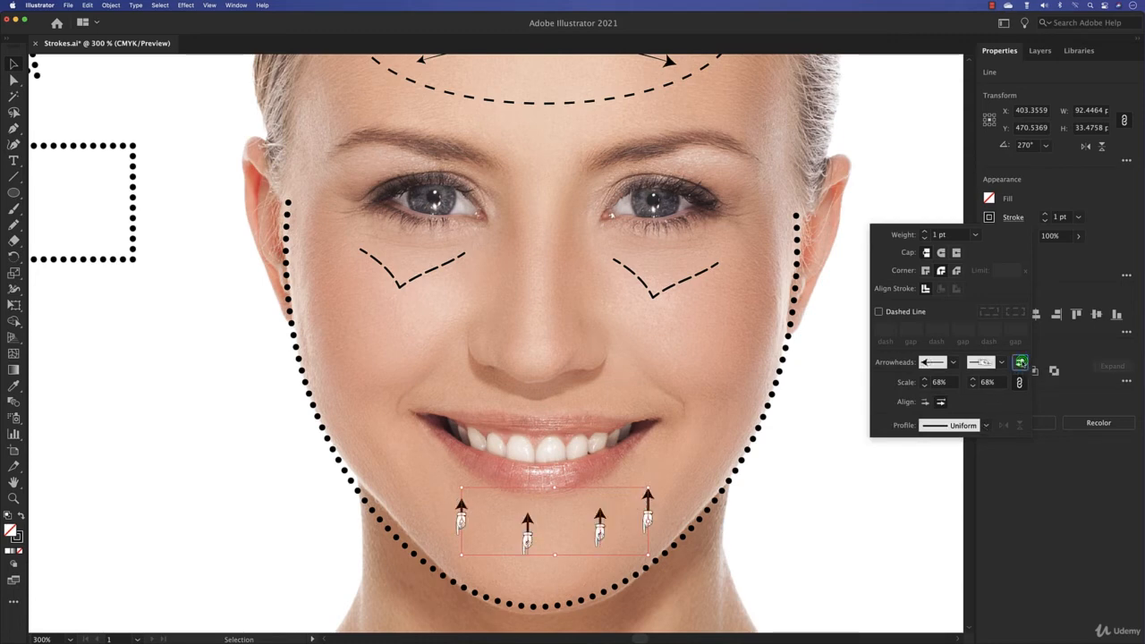
left_click(1021, 362)
left_click(955, 362)
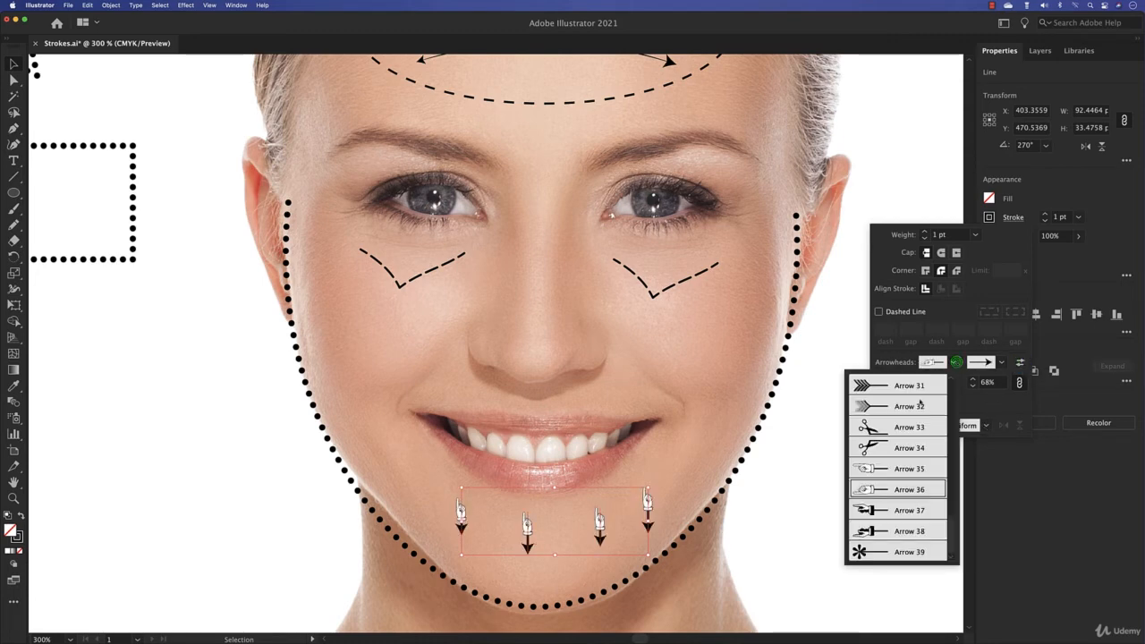
scroll(903, 465, "up", 10)
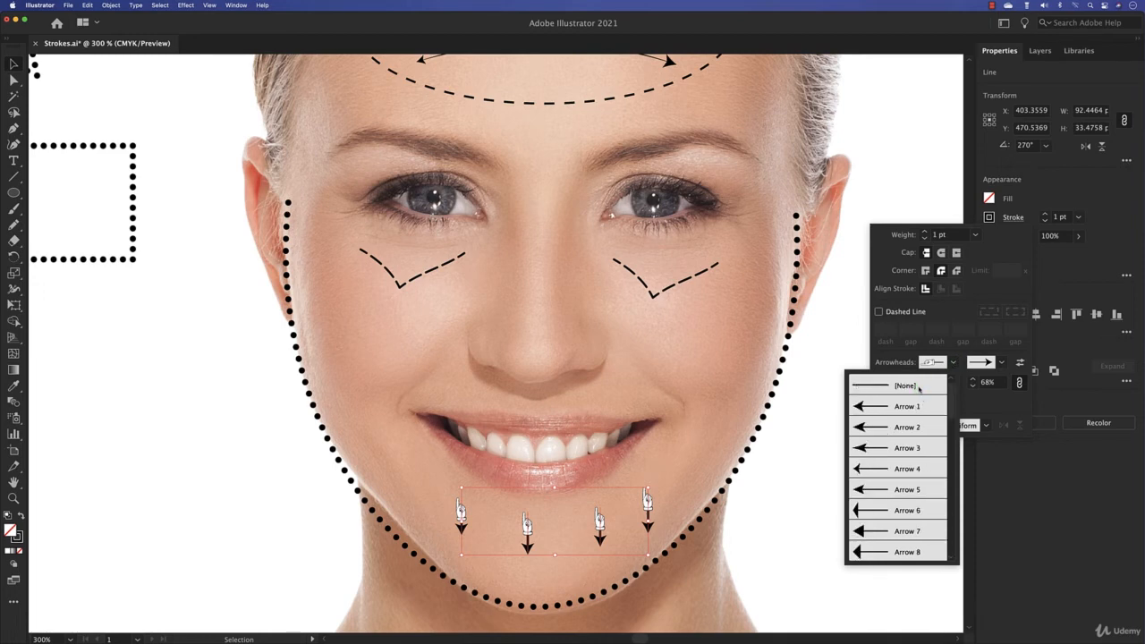
left_click(918, 388)
Duplicate the dashed V-shaped mark under each eye, placing each copy slightly below its original
left_click(418, 279)
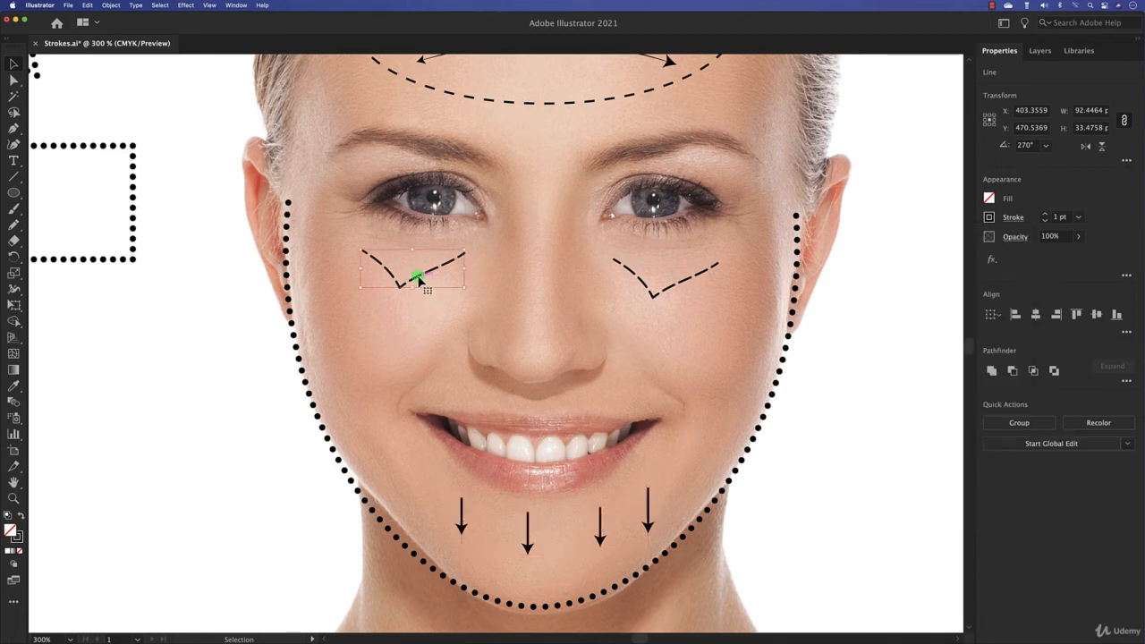
left_click_drag(419, 280, 419, 295)
left_click_drag(653, 299, 654, 314)
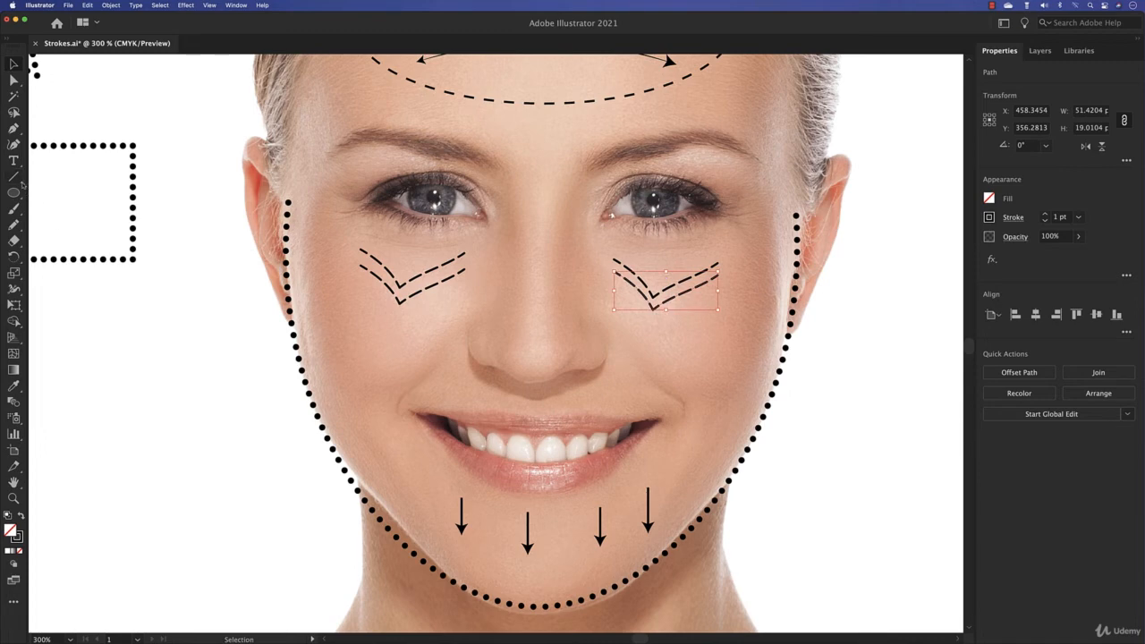
Draw a dashed rectangular grid about 49 by 102 pt over the nose and increase it to 13 rows
left_click(14, 176)
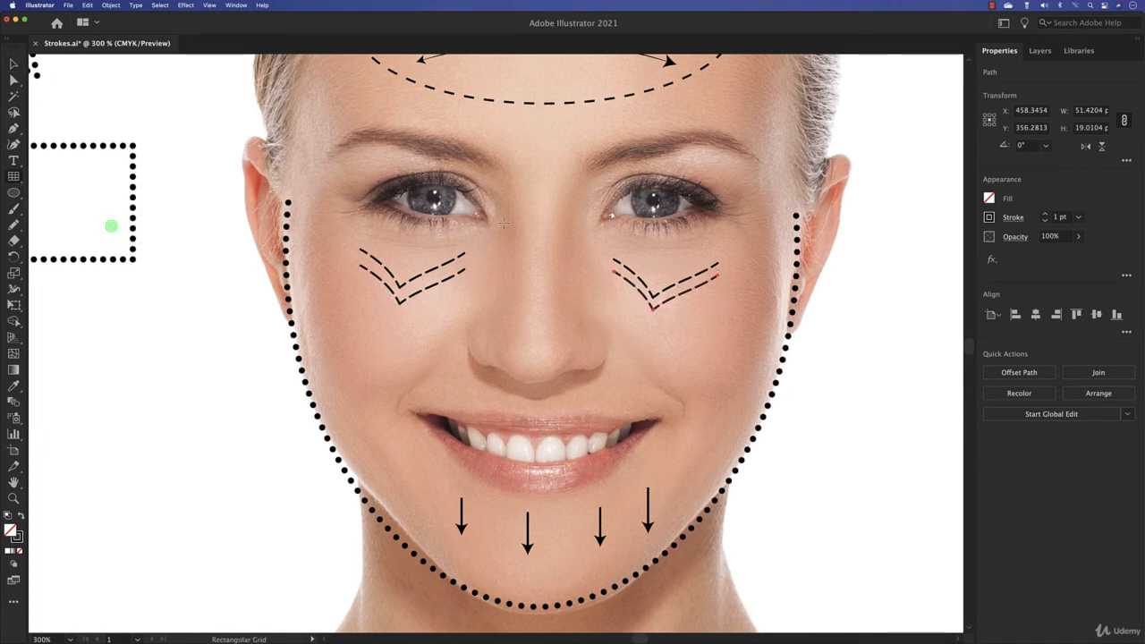
left_click(96, 224)
left_click_drag(491, 158, 589, 363)
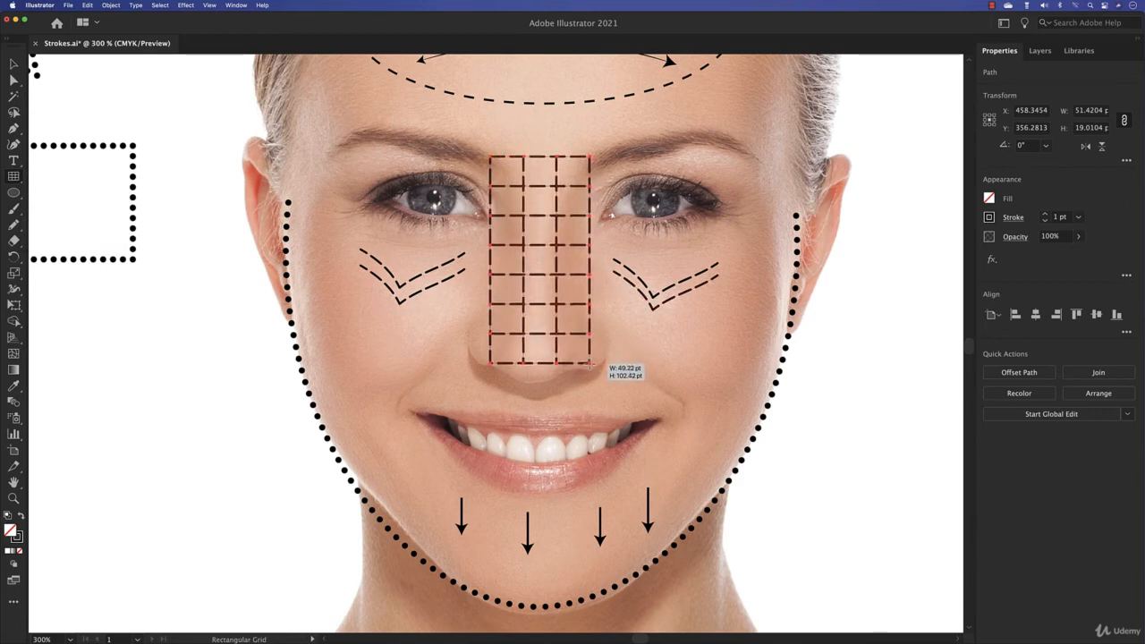
key("Up")
key("Up")
key("Up")
key("Up")
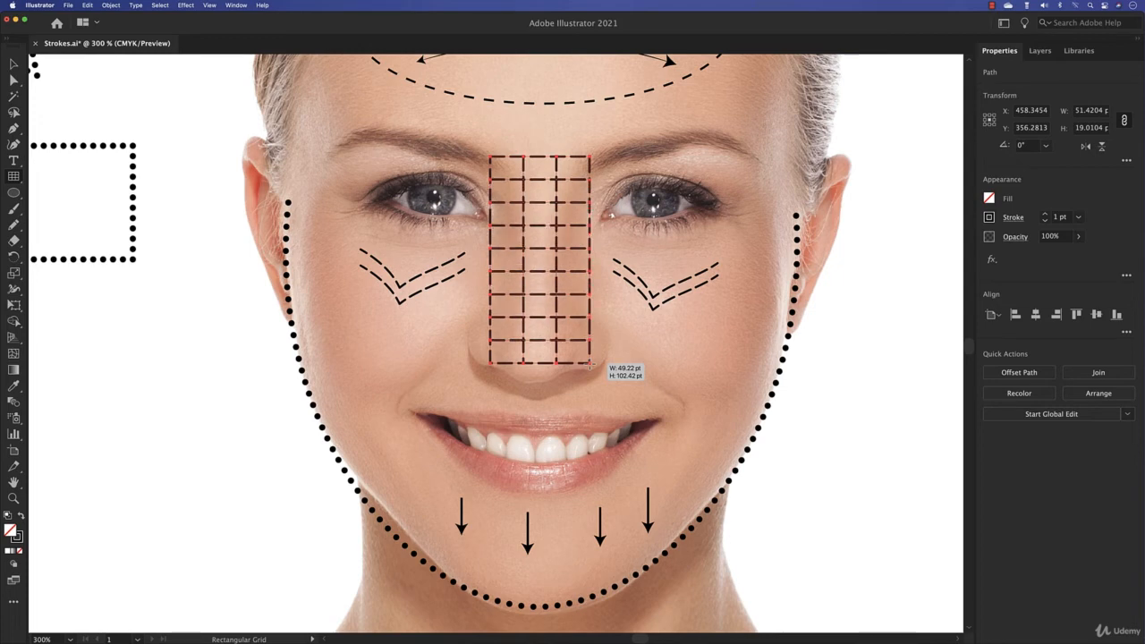
key("Up")
key("Up")
key("Up")
key("Up")
key("Up")
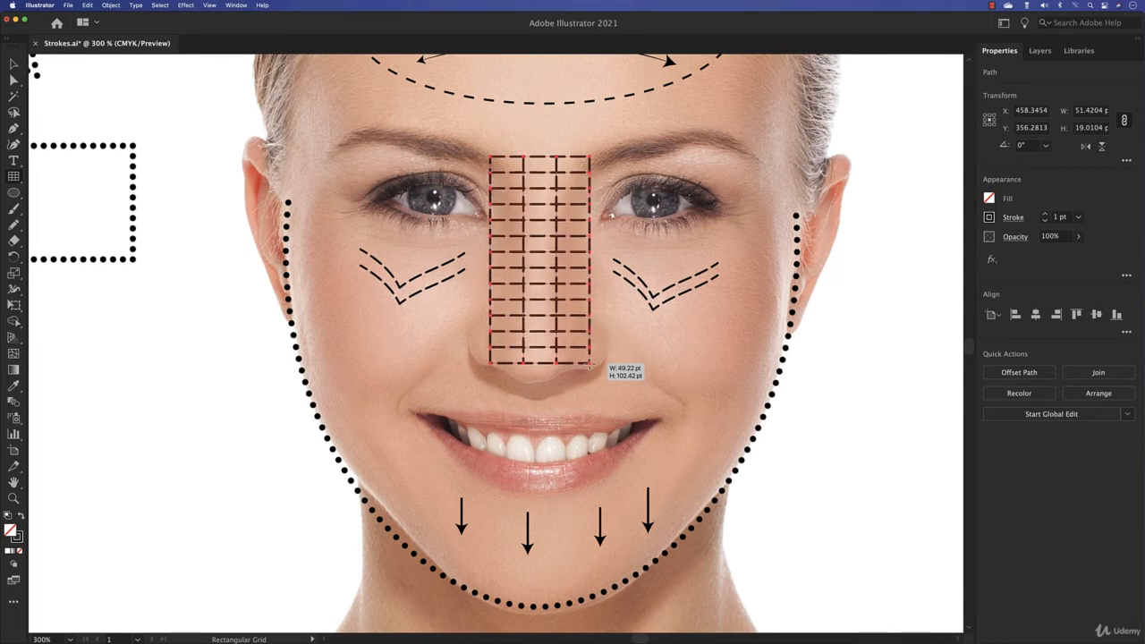
Reduce the nose grid to 6 rows
key("Down")
key("Down")
key("Down")
key("Down")
key("Down")
key("Down")
key("Down")
key("Down")
key("Down")
key("Down")
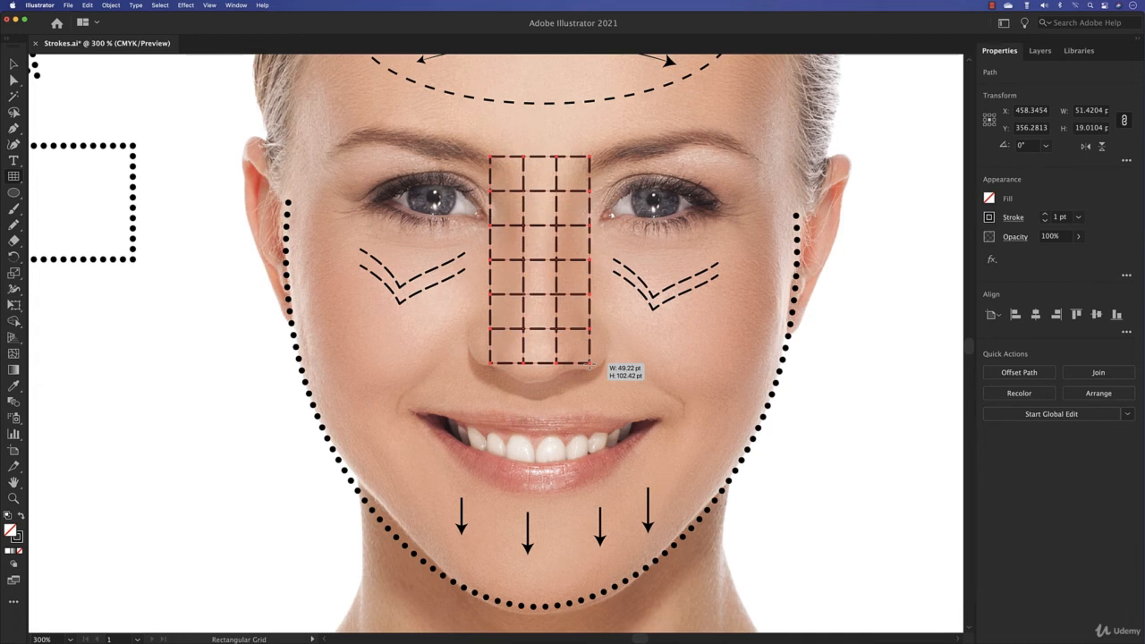
Try a denser set of columns in the nose grid and return it to 3 columns
key("Right")
key("Right")
key("Right")
key("Right")
key("Right")
key("Right")
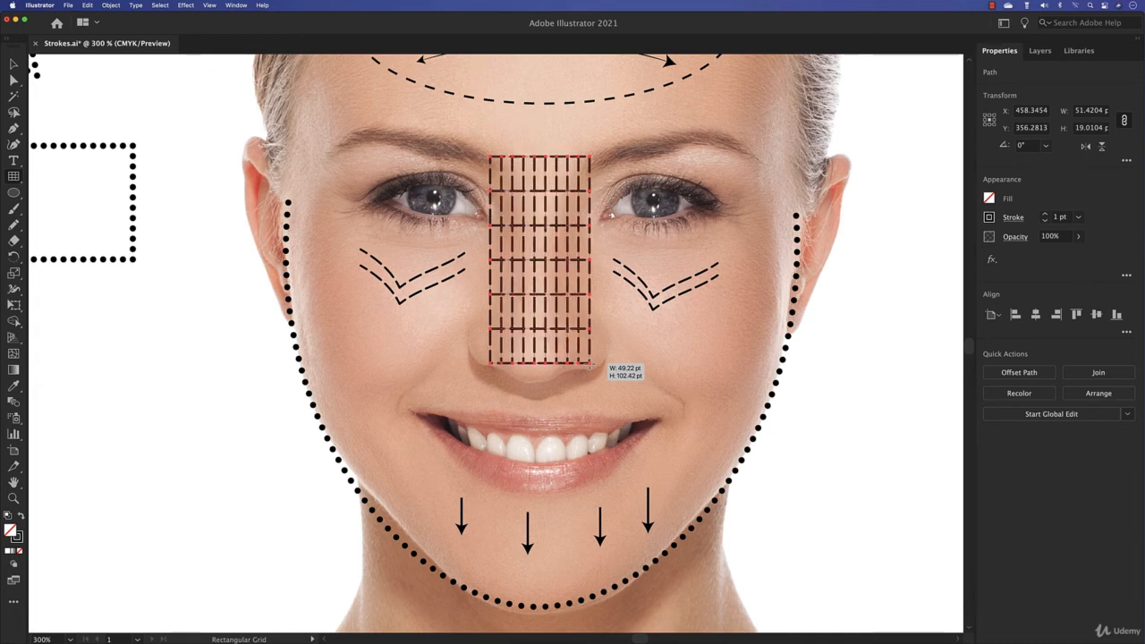
key("Left")
key("Left")
key("Left")
key("Left")
key("Left")
key("Left")
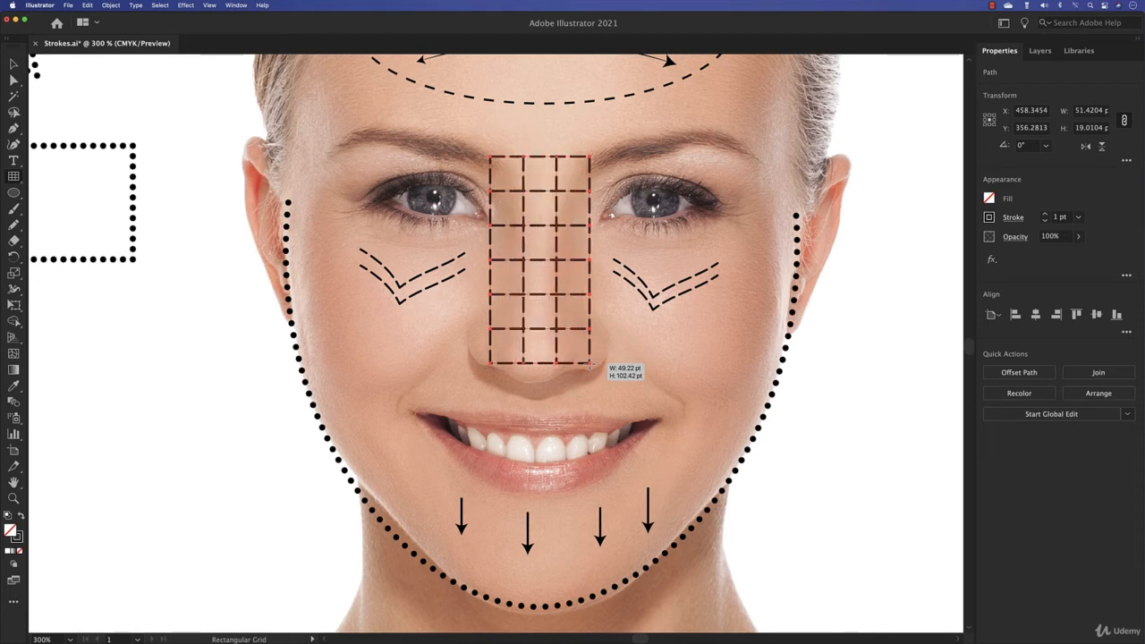
Vary the nose grid's column count and set it to 5 columns
key("Right")
key("Left")
key("Left")
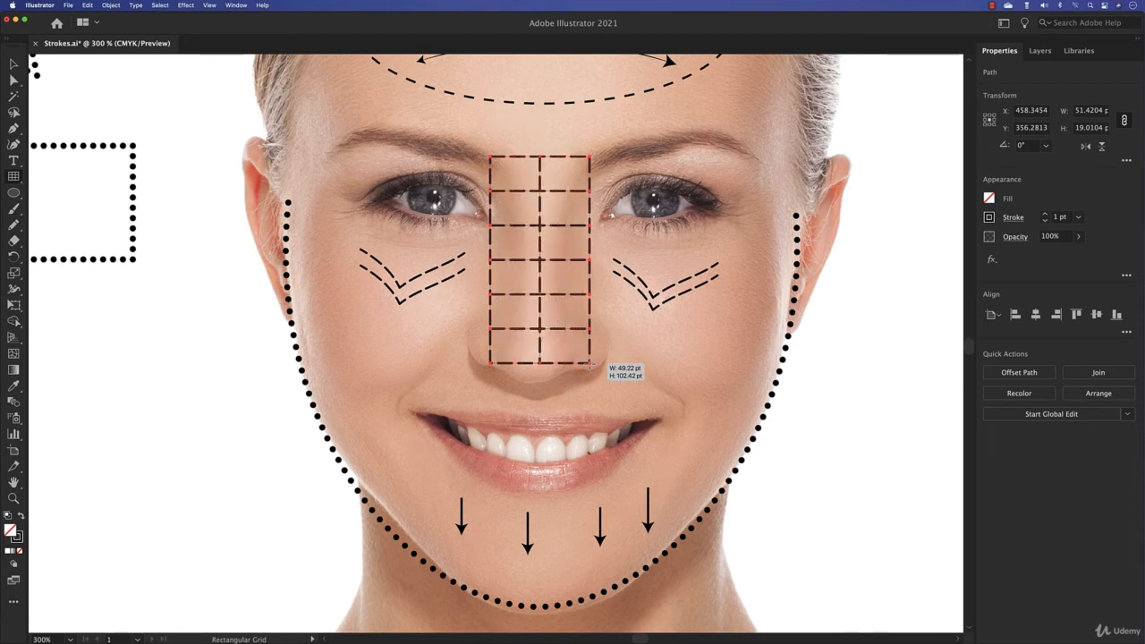
key("Right")
key("Right")
key("Right")
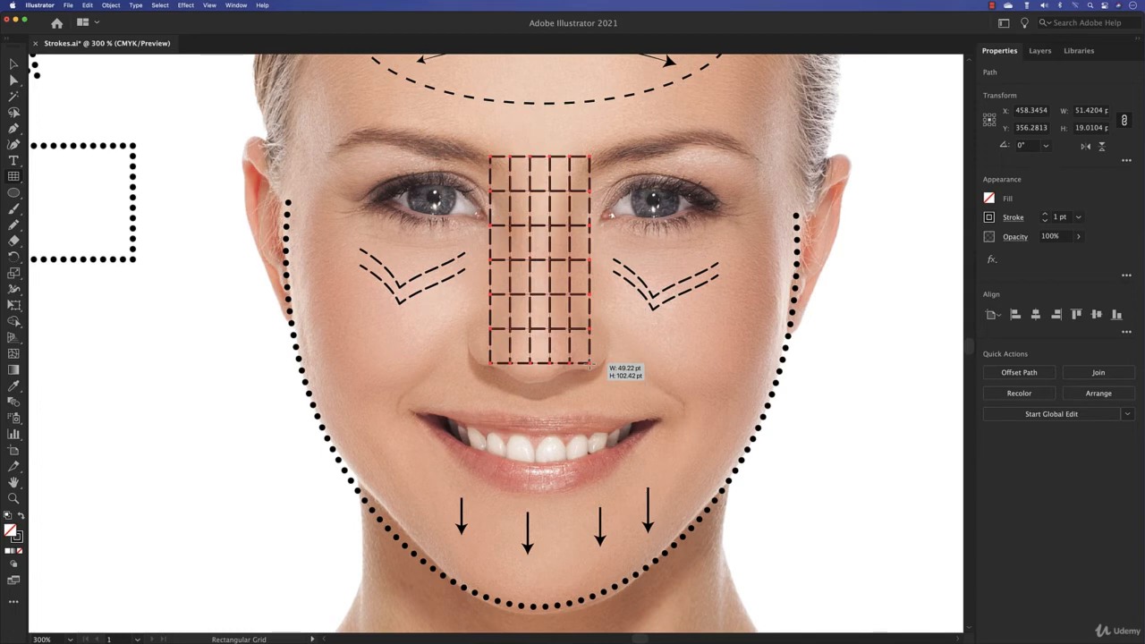
Narrow the nose grid to about 45 by 102 pt and increase it to 9 rows
left_click_drag(590, 363, 580, 365)
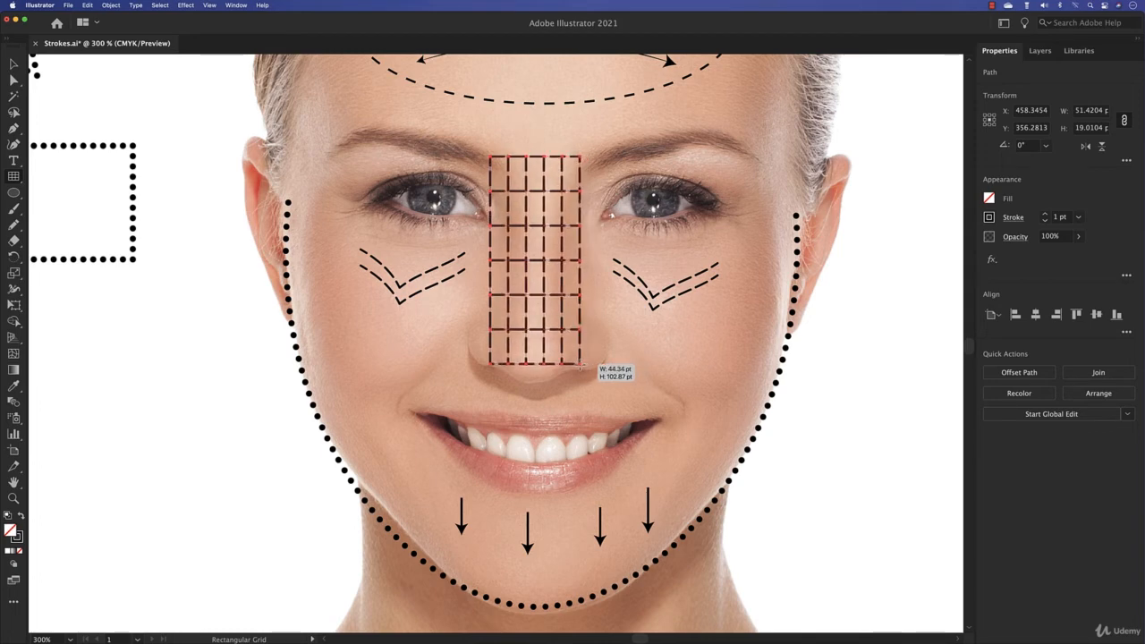
mouse_move(580, 365)
left_mouse_down()
mouse_move(562, 320)
mouse_move(583, 363)
left_mouse_up()
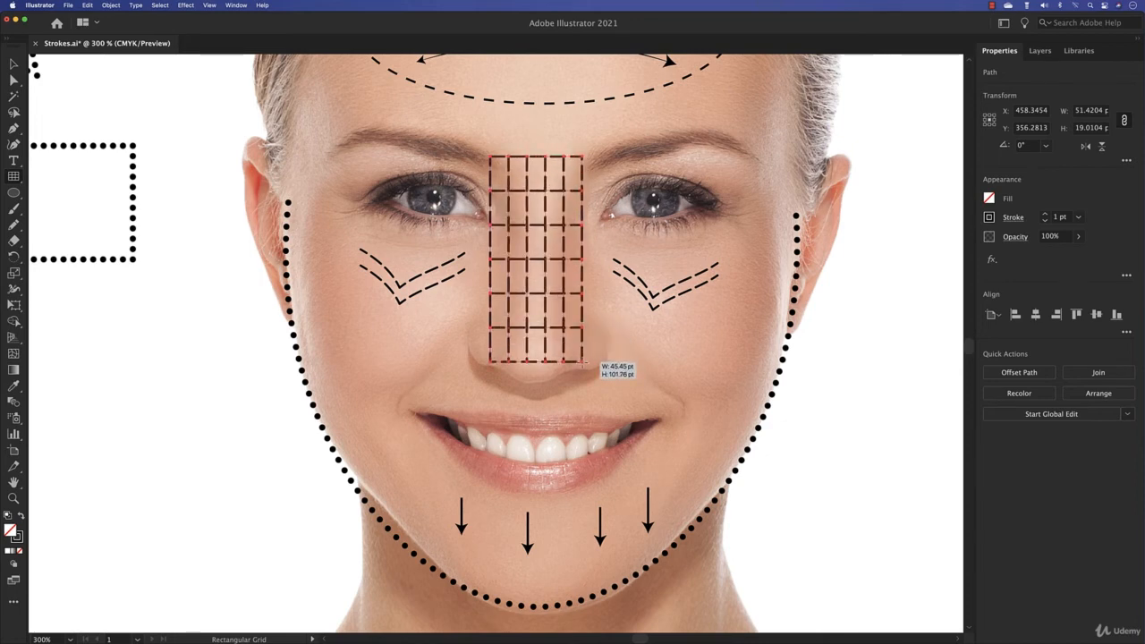
key("Up")
key("Up")
key("Up")
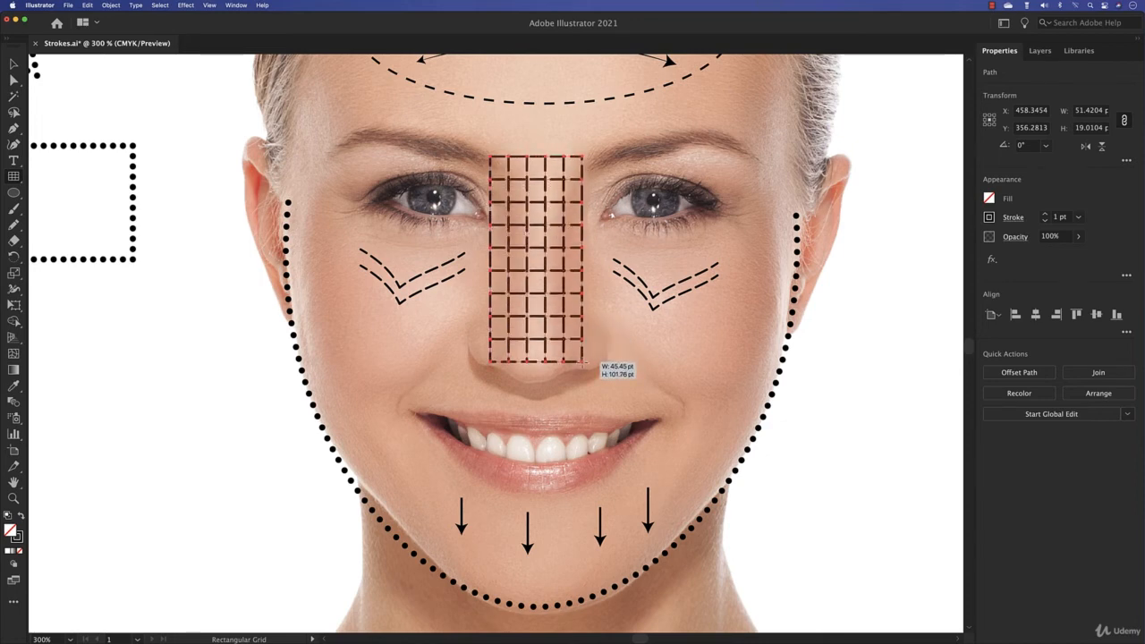
Reduce the nose grid to 5 rows and 4 columns and finish it at about 36 by 101 pt
key("Down")
key("Down")
key("Down")
key("Down")
key("Left")
key("Left")
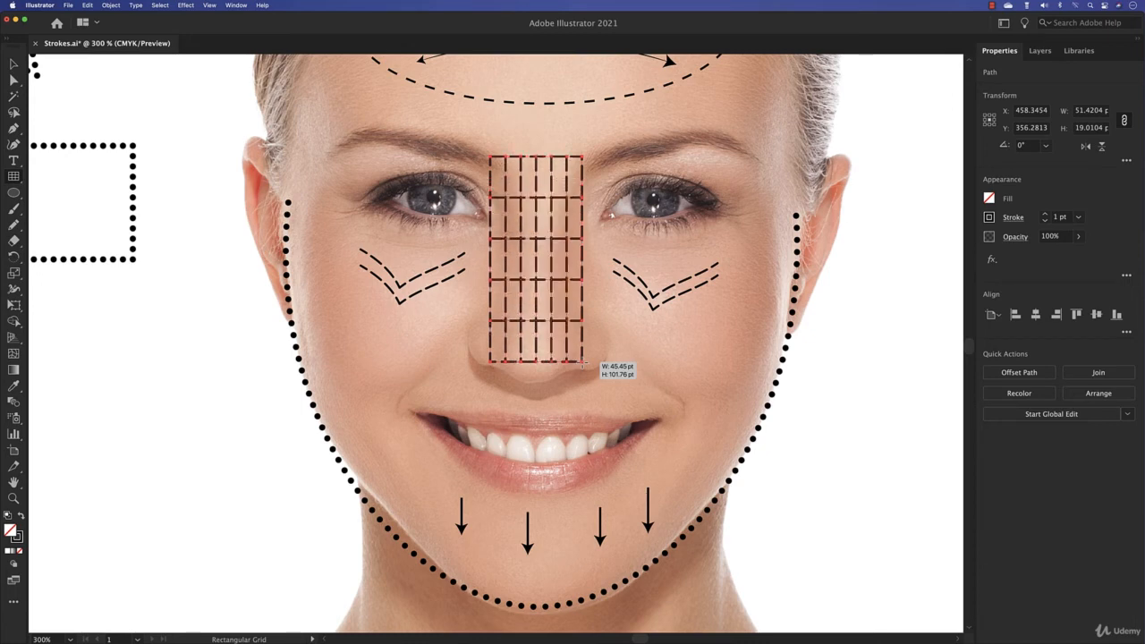
key("Right")
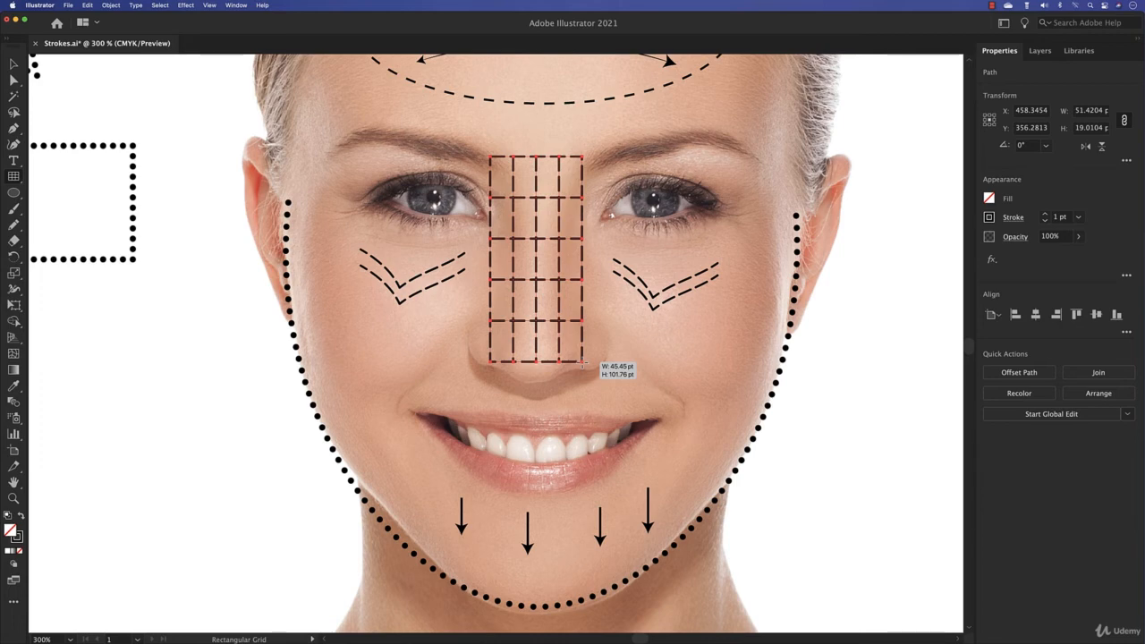
left_click_drag(583, 363, 577, 363)
Set the nose grid's stroke weight to 0.5 pt
left_click(1013, 217)
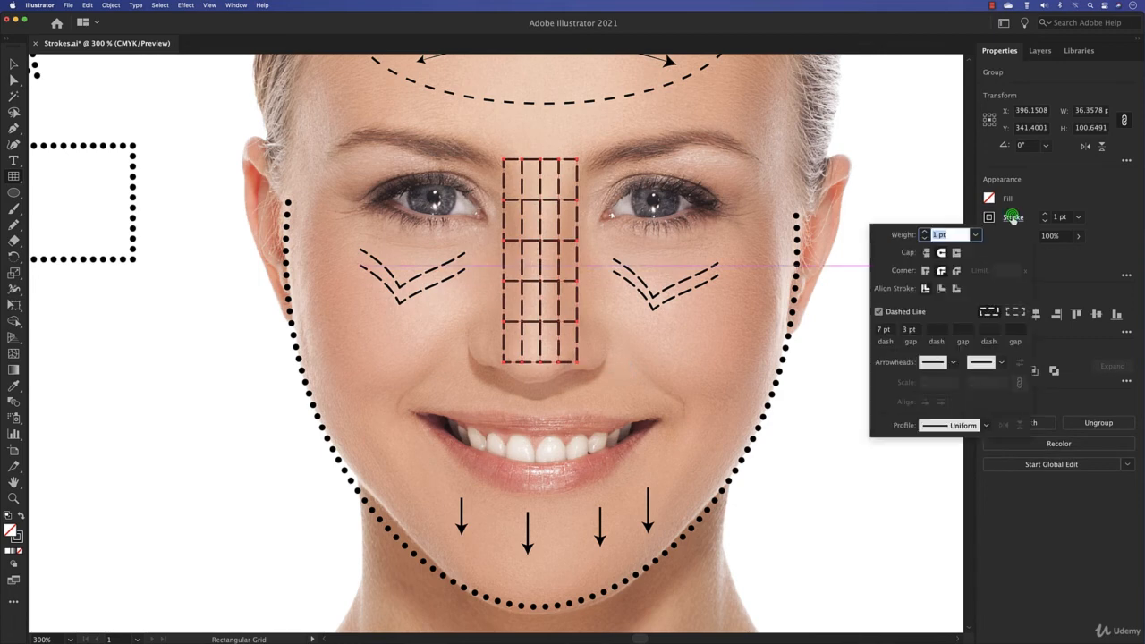
left_click(924, 236)
left_click(924, 237)
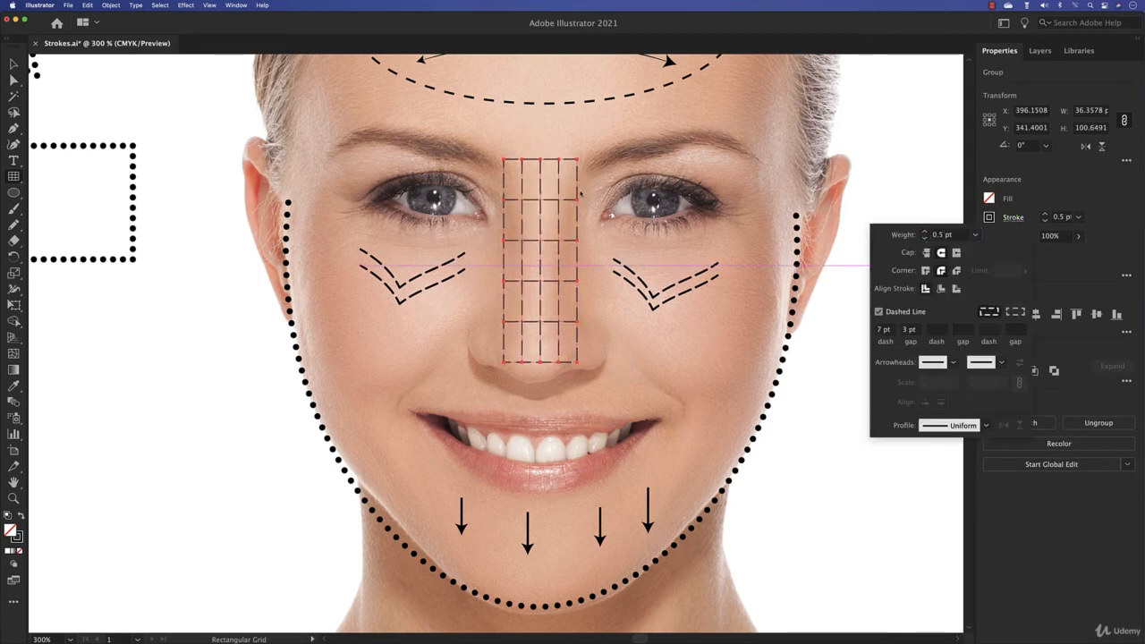
Put the Arrow 1 arrowhead at the start of the nose grid's lines, add an end arrowhead and scale both to 82%
left_click(924, 365)
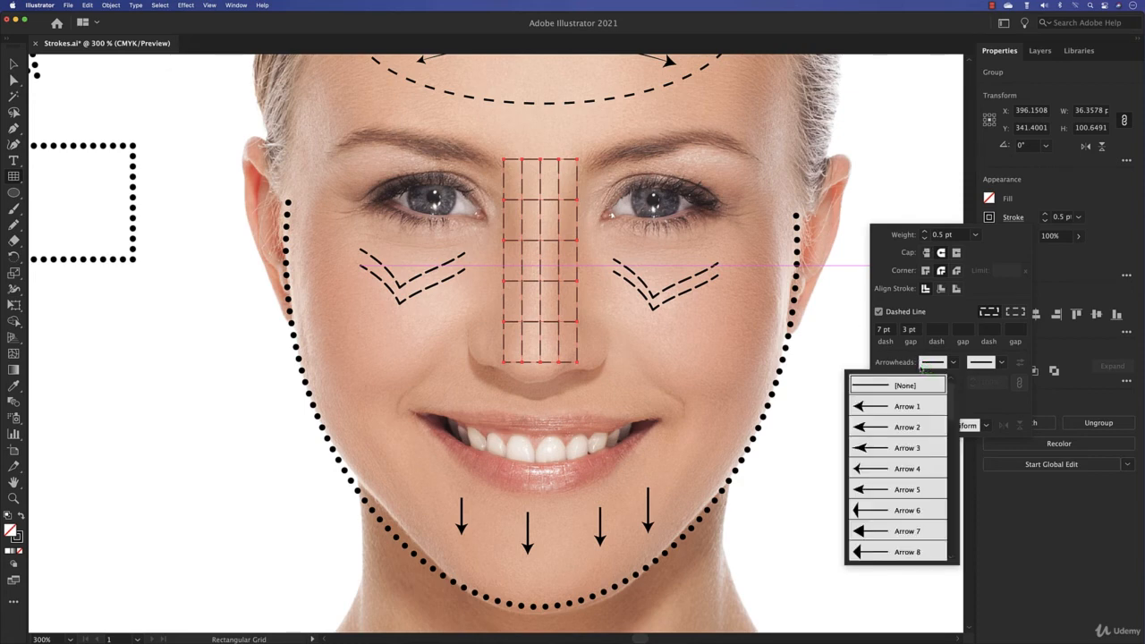
left_click(896, 405)
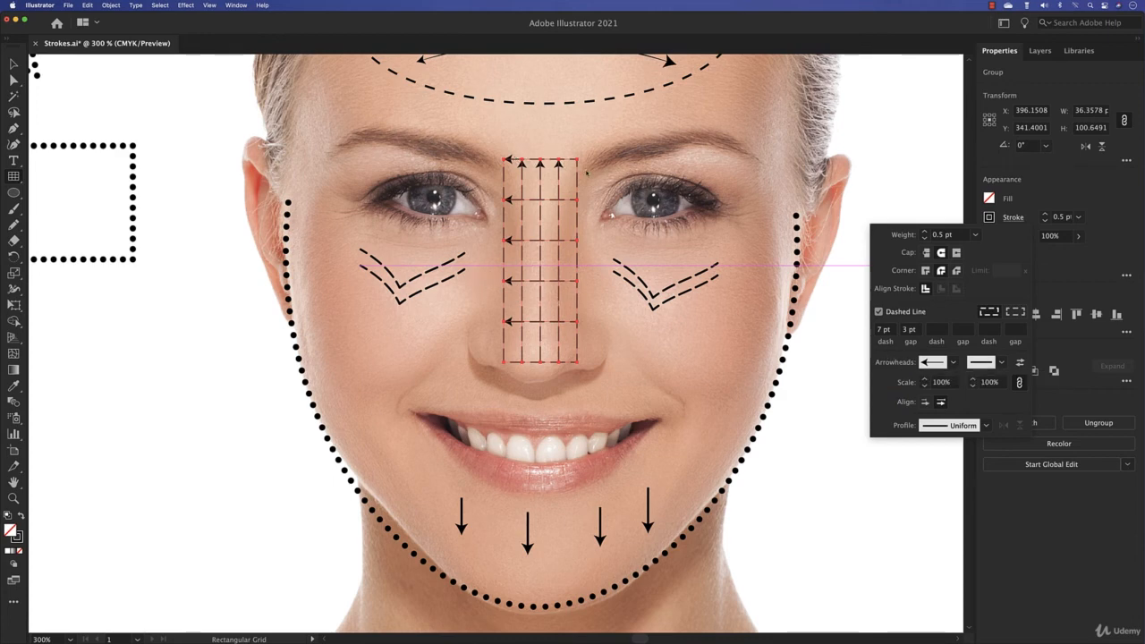
left_click(988, 362)
left_click(956, 417)
left_click(923, 386)
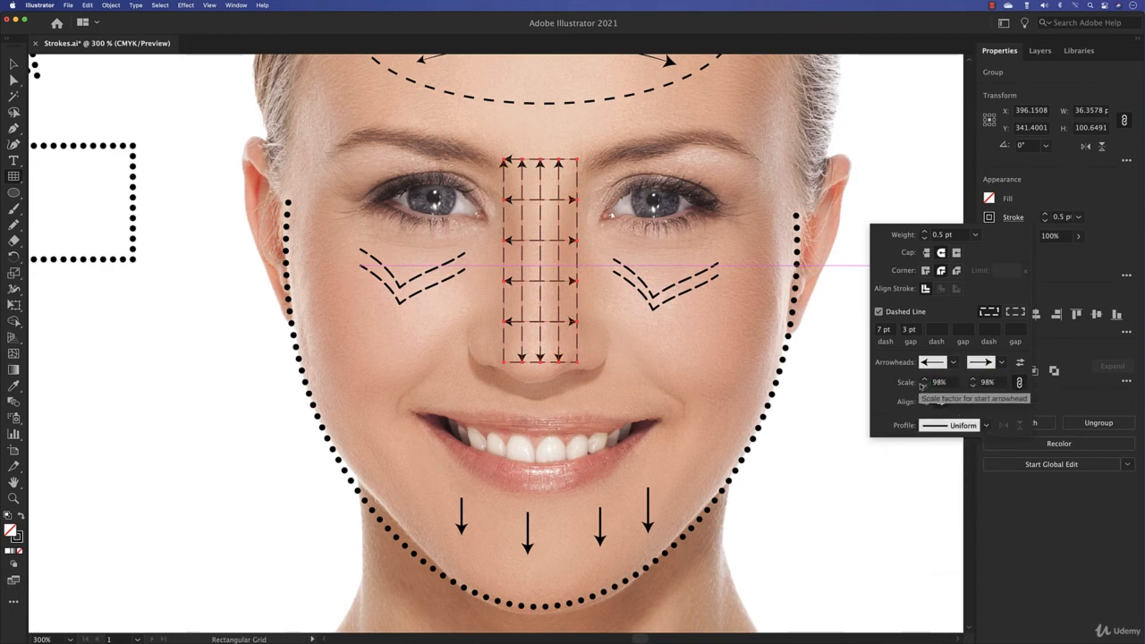
left_click(923, 386)
left_click(923, 385)
left_click(924, 386)
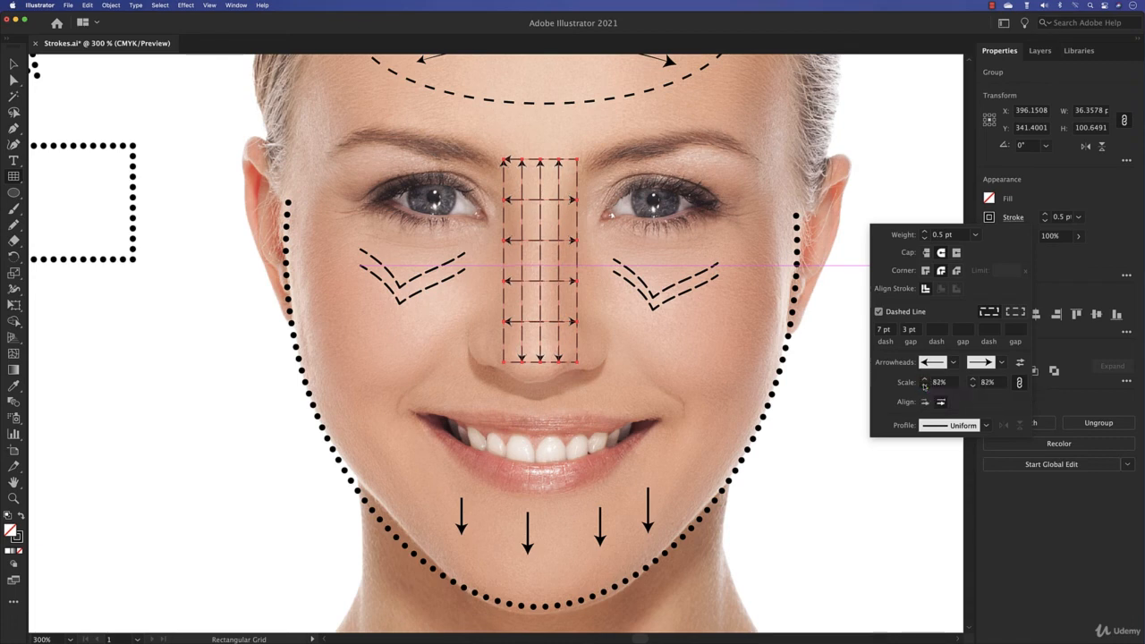
Recolor the nose grid's stroke dark grey (C=0 M=0 Y=0 K=80), fit the artboard in view and deselect the grid
left_click(988, 217)
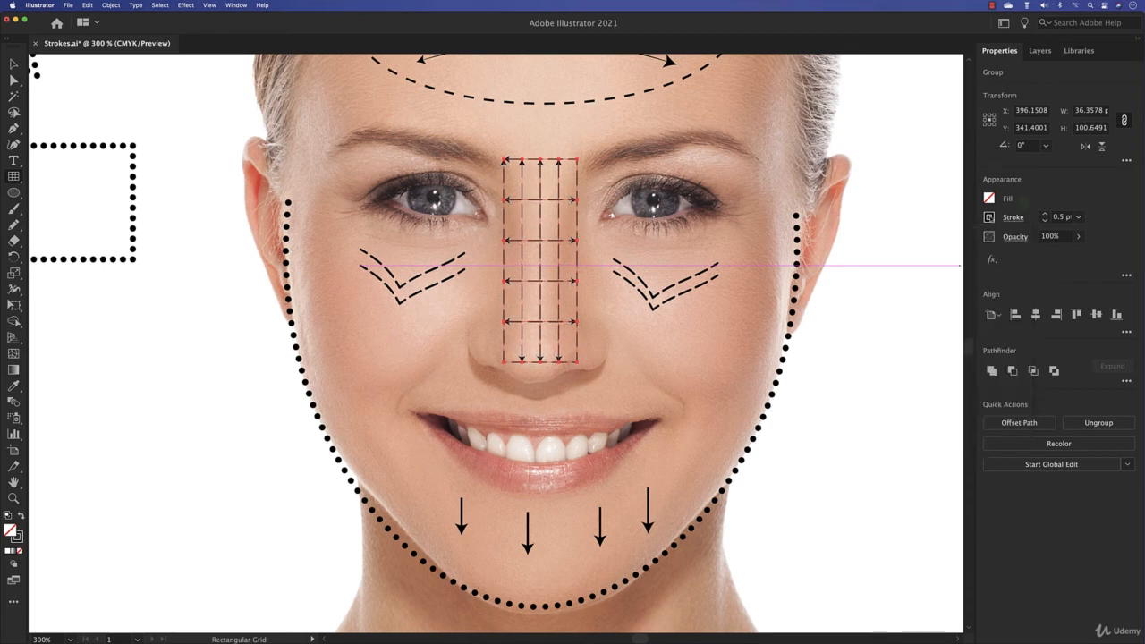
left_click(989, 216)
left_click(863, 304)
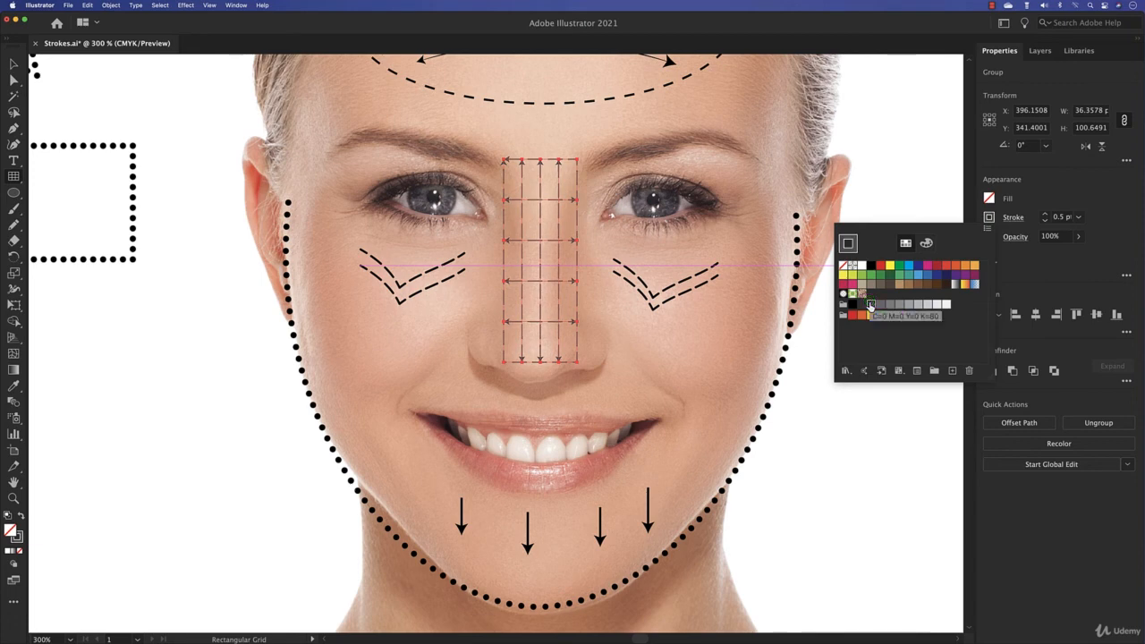
left_click(841, 431)
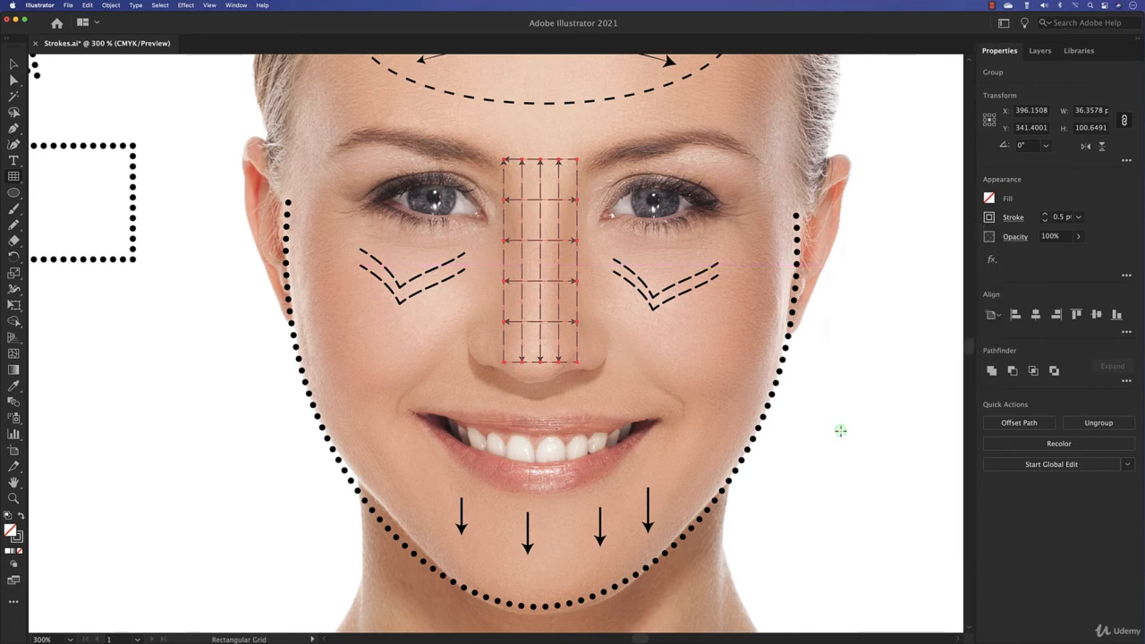
key("super+0")
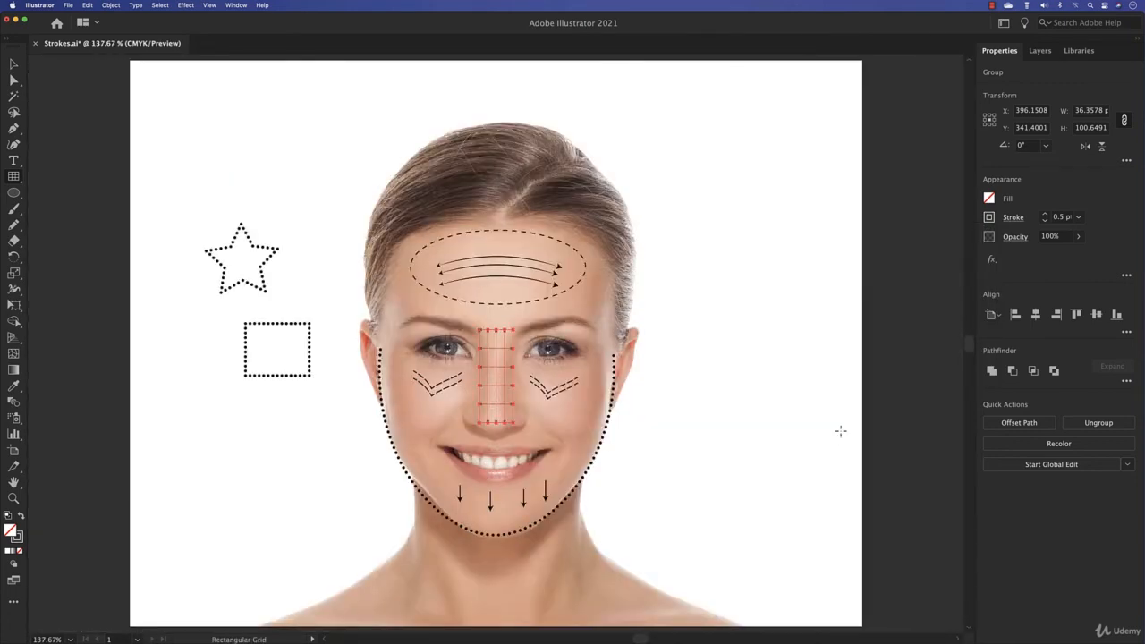
key("shift+super+a")
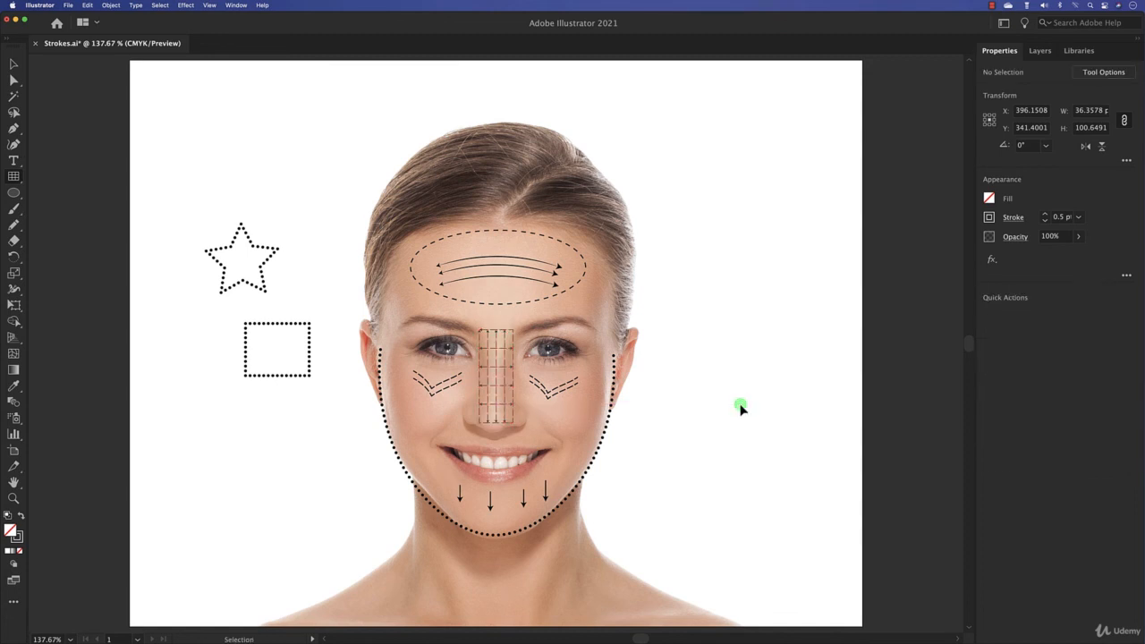
Delete the dotted star and dotted rectangle beside the face
left_click(14, 65)
left_click_drag(129, 210, 325, 425)
key("Delete")
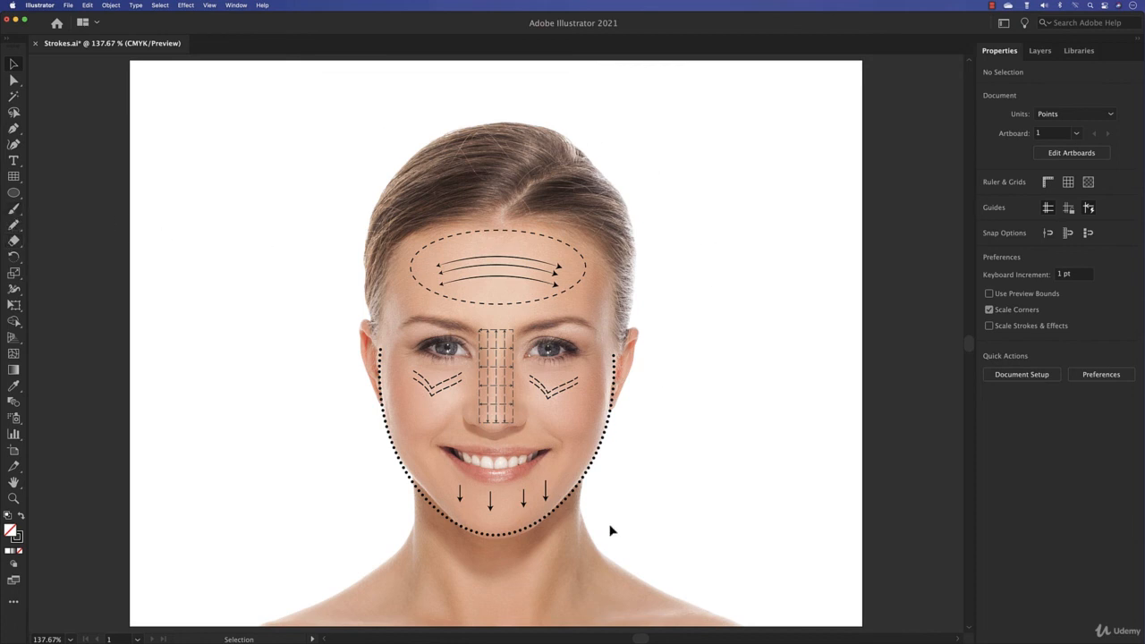
Draw a solid arc without dashes, about 144 by 144 pt, from the cheek down to below the chin with the Arc tool
left_click(13, 180)
left_click(72, 177)
left_click(13, 182)
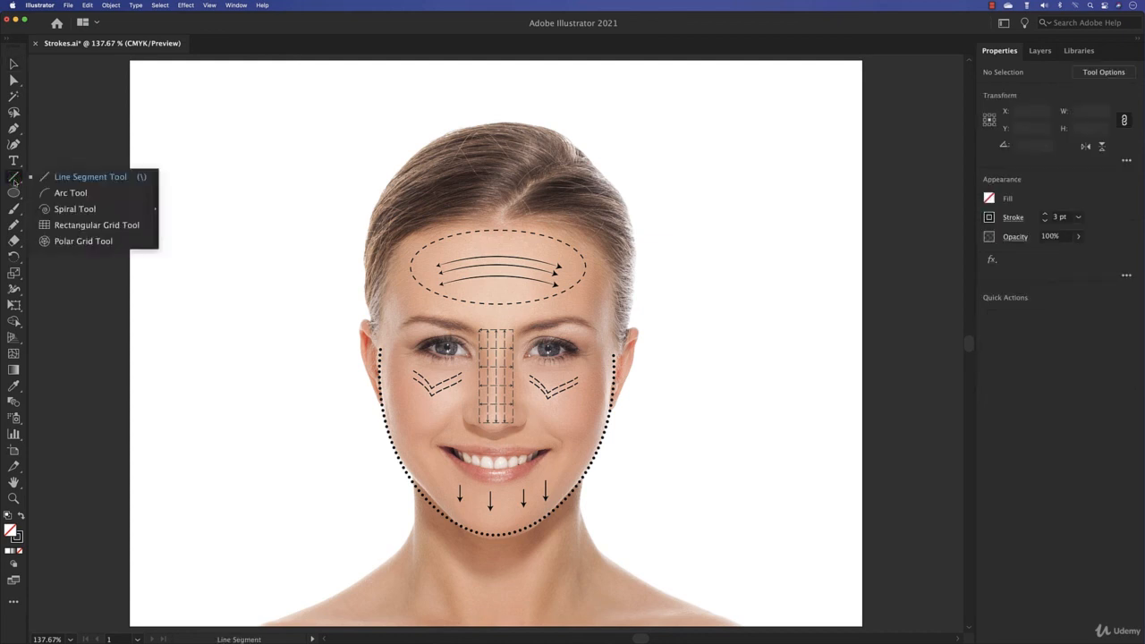
left_click(71, 193)
left_click(1013, 218)
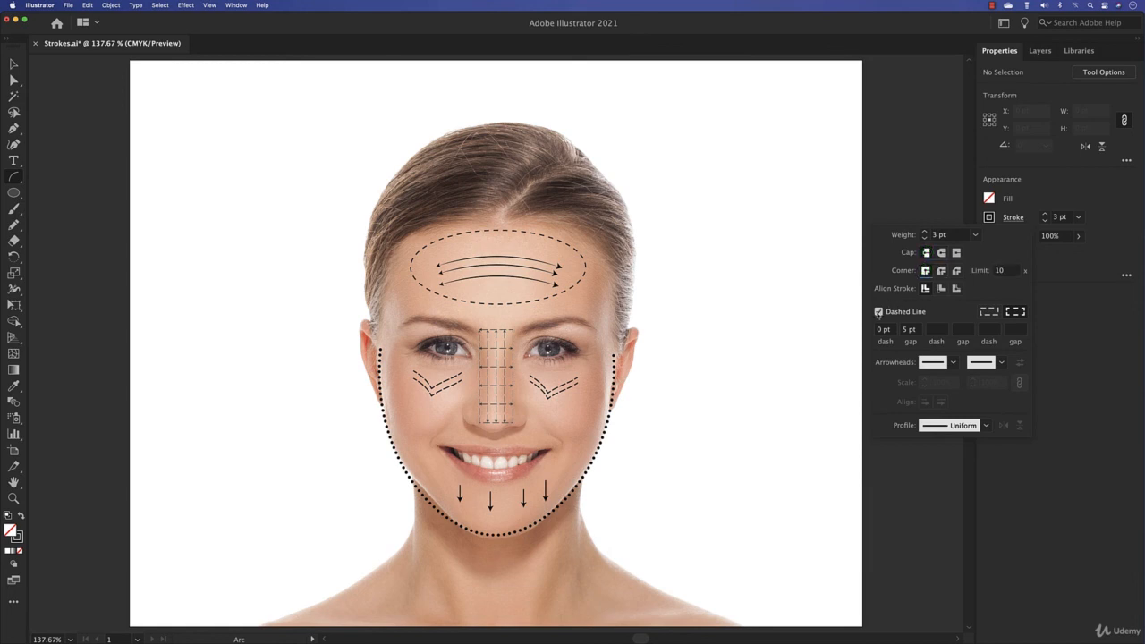
left_click(878, 312)
left_click(721, 282)
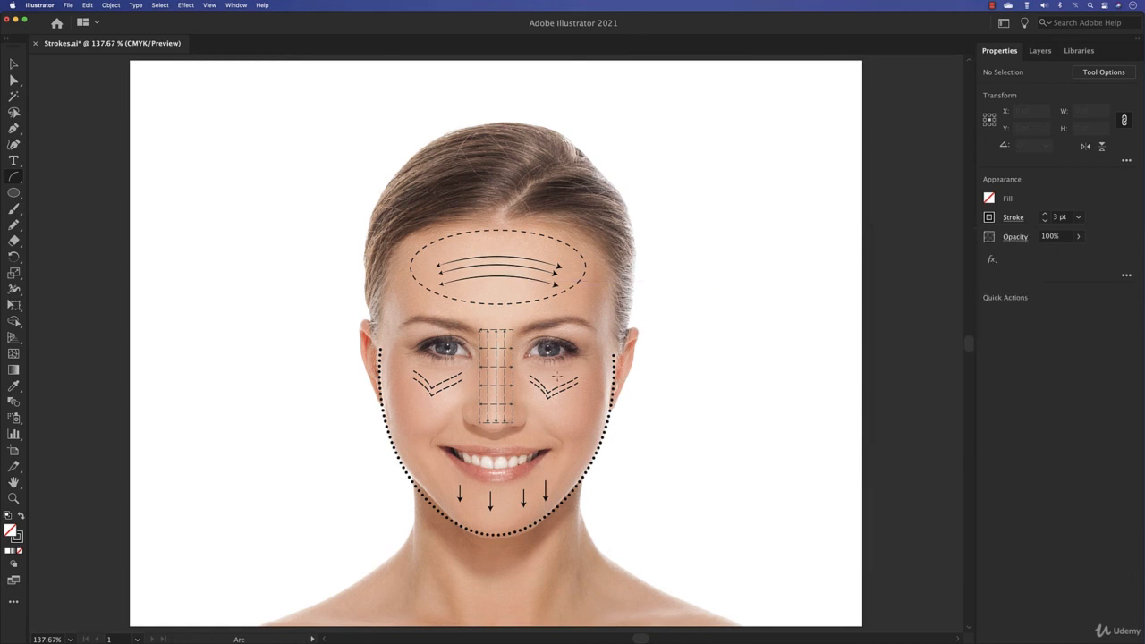
mouse_move(410, 410)
left_mouse_down()
mouse_move(516, 543)
mouse_move(546, 543)
left_mouse_up()
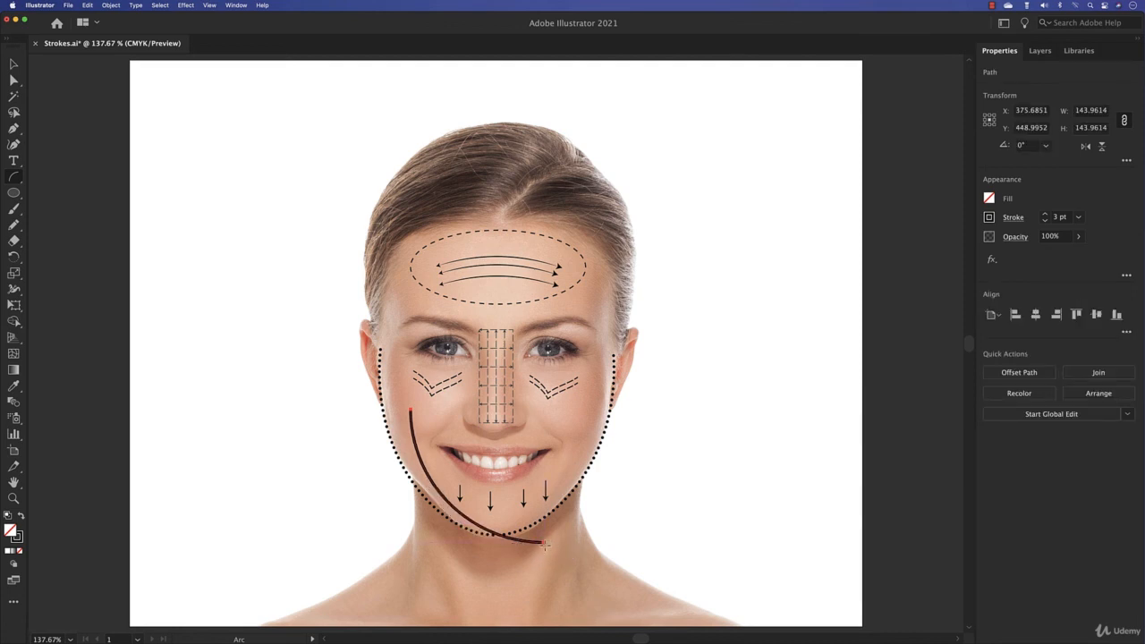
Rotate the arc by about 41.5° and move it up so it curves across the cheeks just above the mouth
key("v")
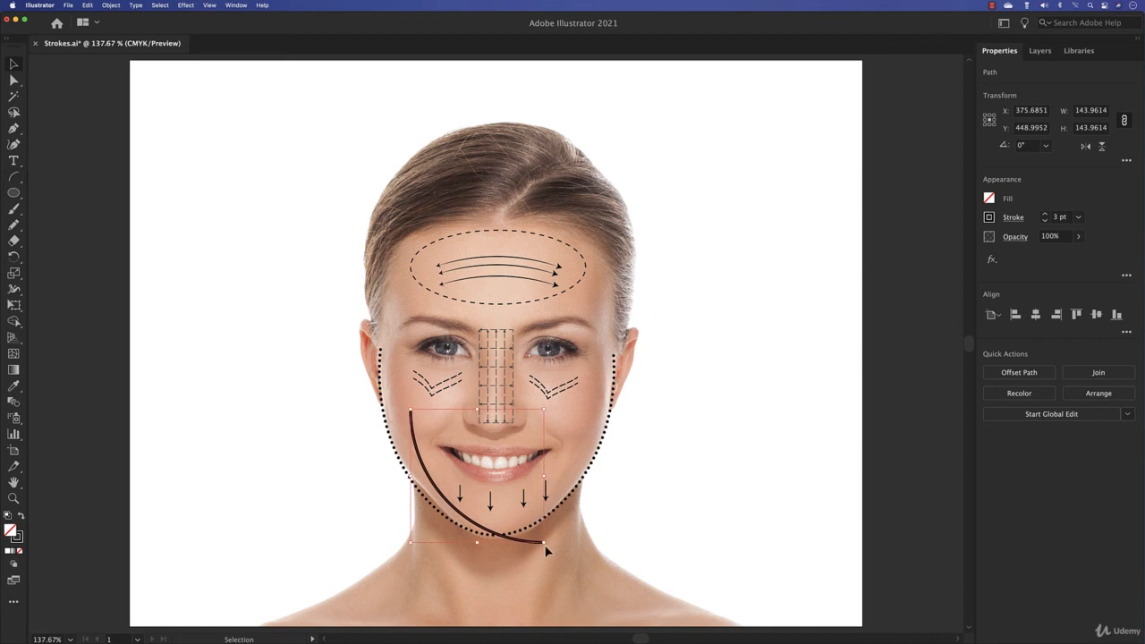
left_click_drag(544, 544, 583, 478)
mouse_move(498, 506)
left_mouse_down()
mouse_move(541, 442)
mouse_move(483, 446)
mouse_move(512, 448)
left_mouse_up()
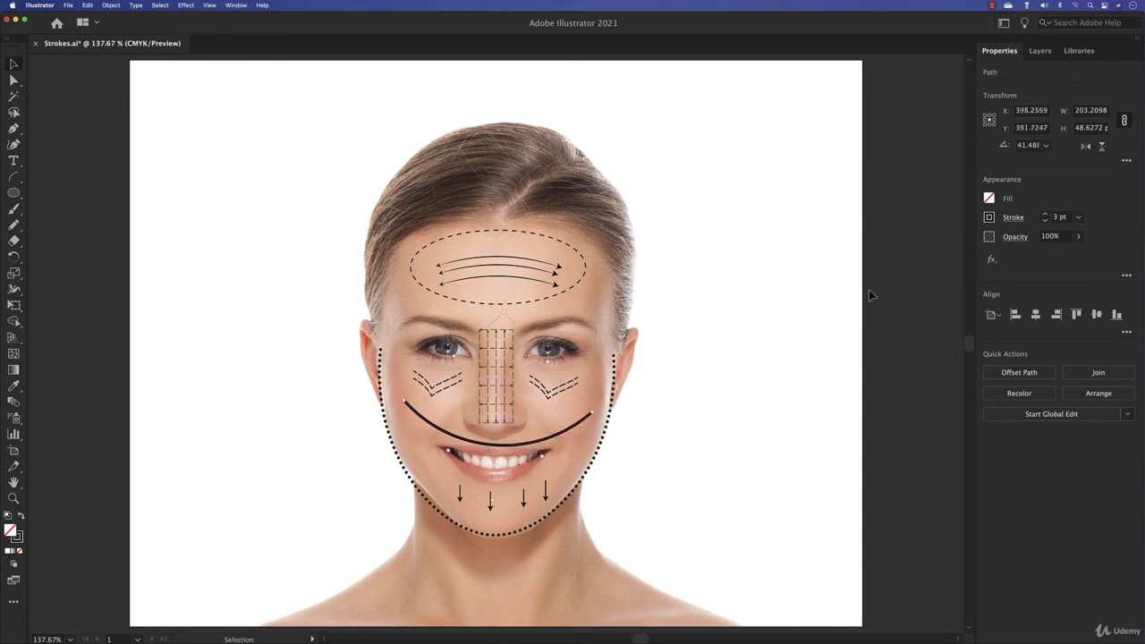
Add Arrow 1 arrowheads to both ends of the cheek arc and extend their tips beyond the end of the path
left_click(1010, 220)
left_click(979, 361)
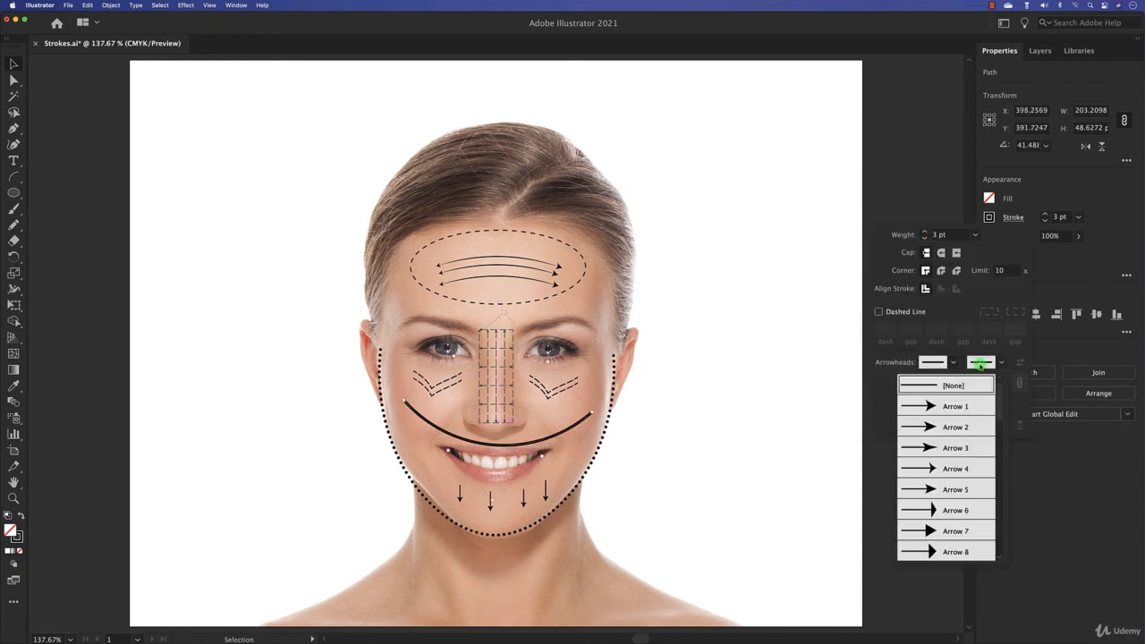
left_click(960, 404)
left_click(951, 363)
left_click(916, 410)
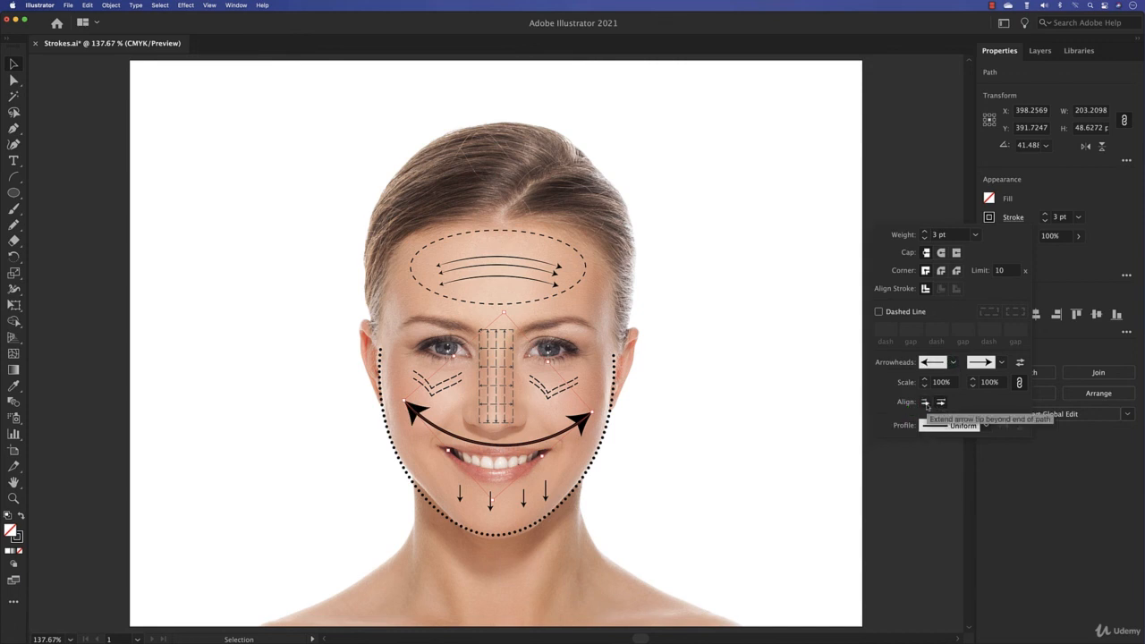
left_click(926, 404)
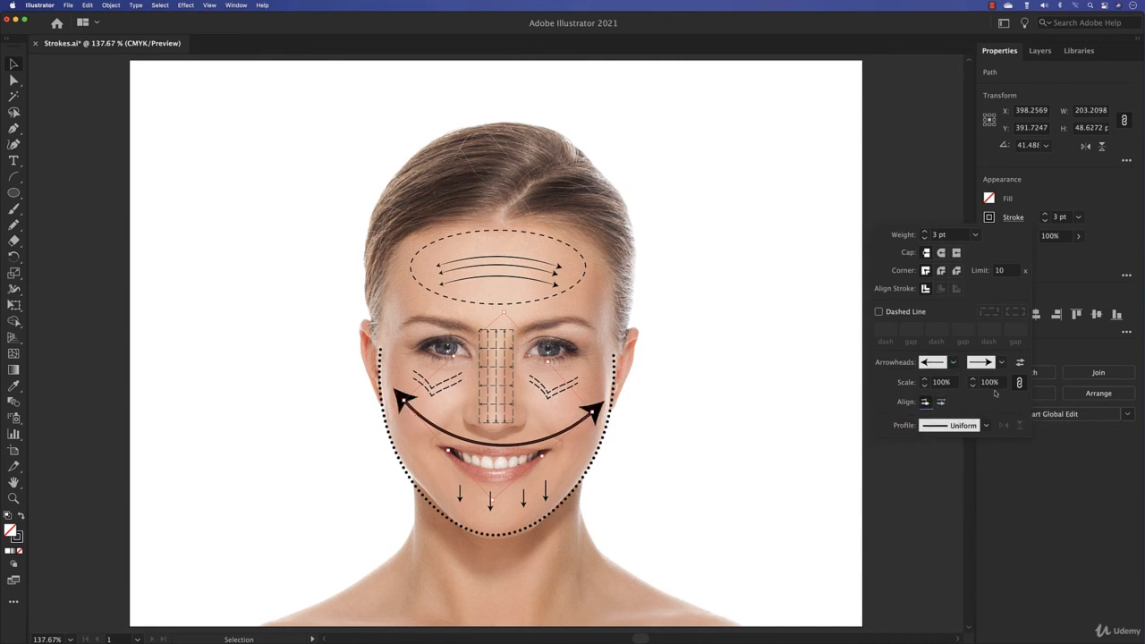
Set the cheek arc's stroke weight to 1 pt and its arrowhead scale to 73%
left_click(924, 387)
left_click(924, 386)
left_click(925, 238)
left_click(924, 238)
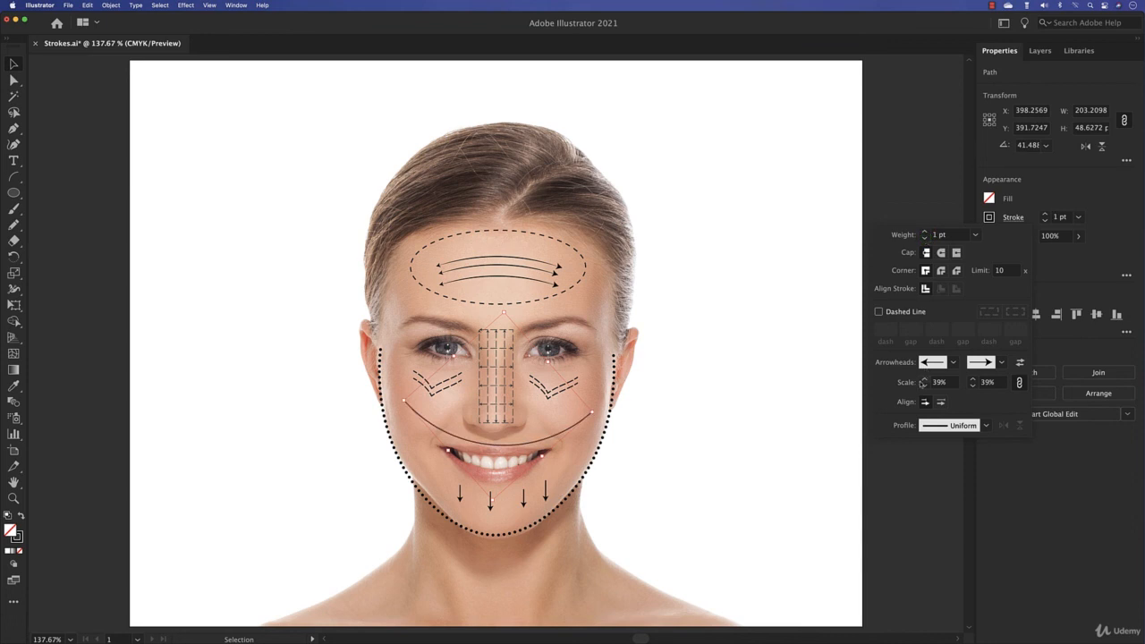
left_click(925, 379)
Make the cheek arc a dashed line with a 10 pt dash and 5 pt gap, and deselect it
left_click(893, 311)
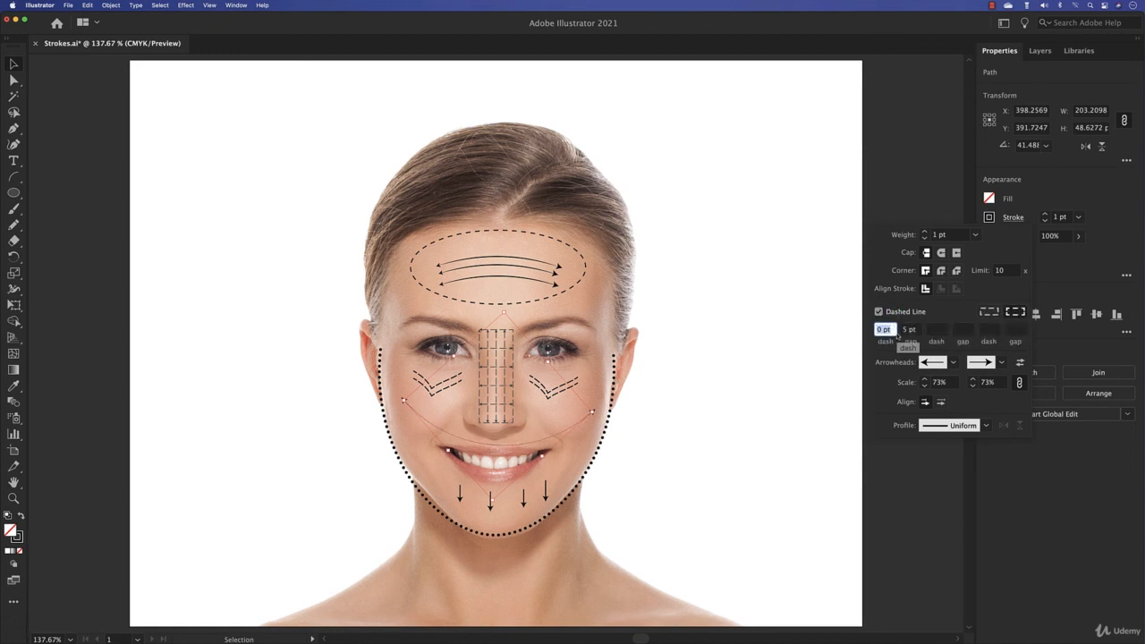
type("10")
left_click(935, 329)
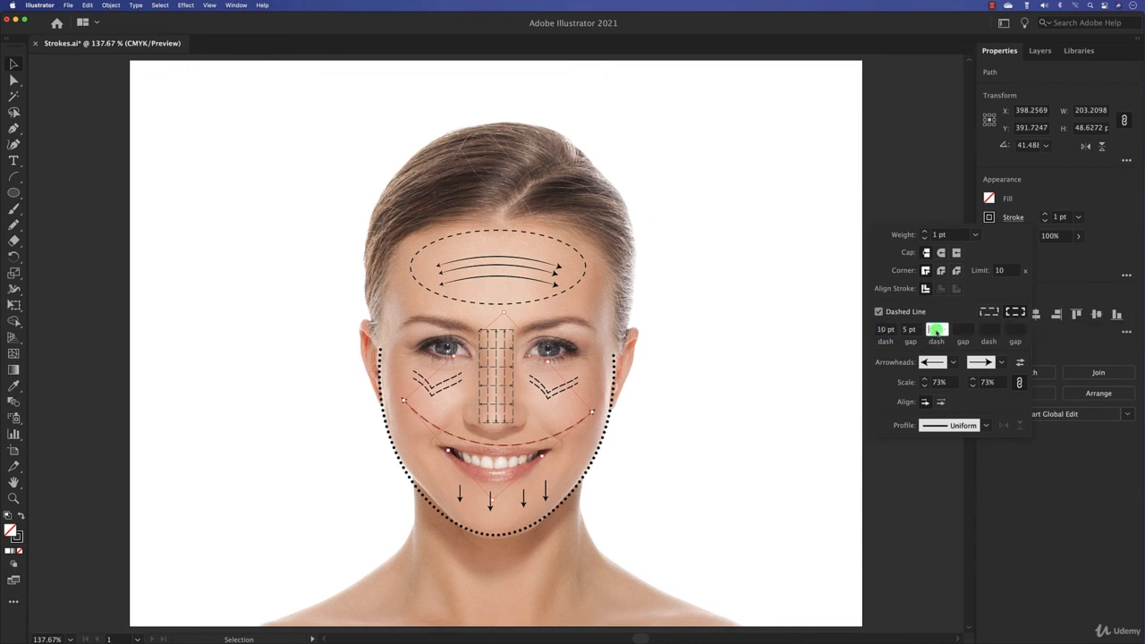
left_click(774, 431)
left_click(756, 447)
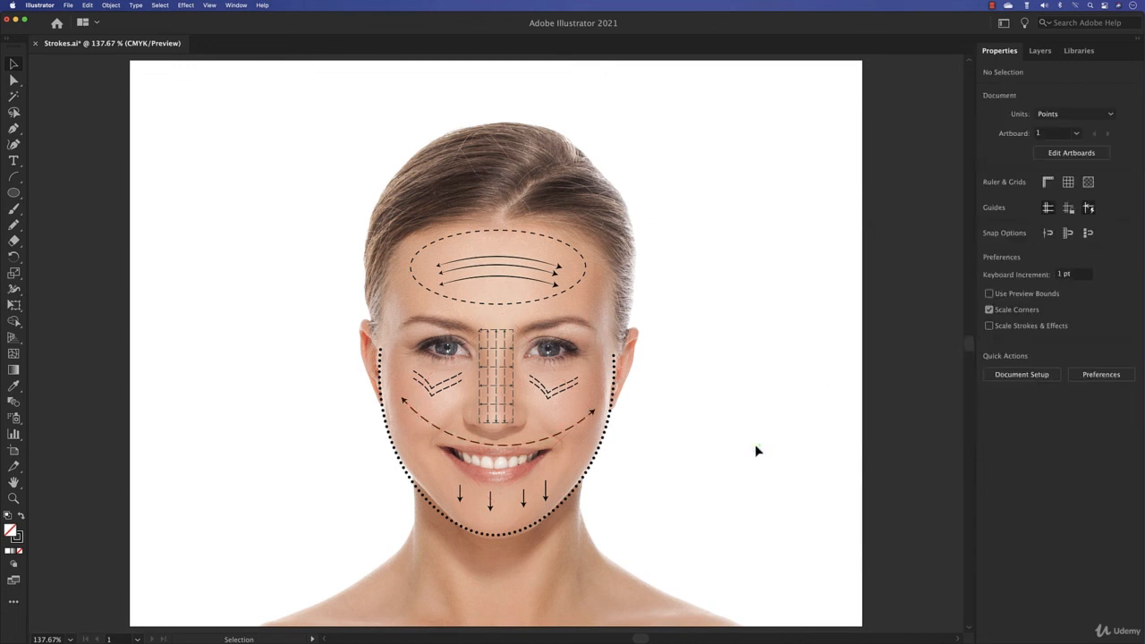